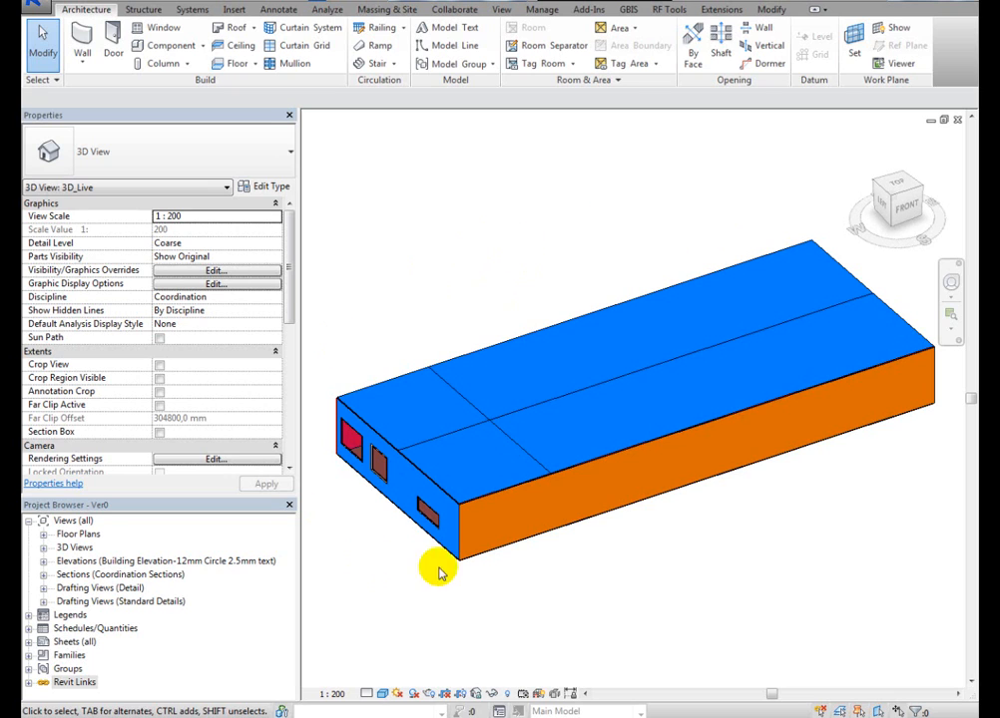
# - Inspect the types and properties of the long below-grade wall, the end wall with openings and the roof in the 3D view
pyautogui.click(479, 456)
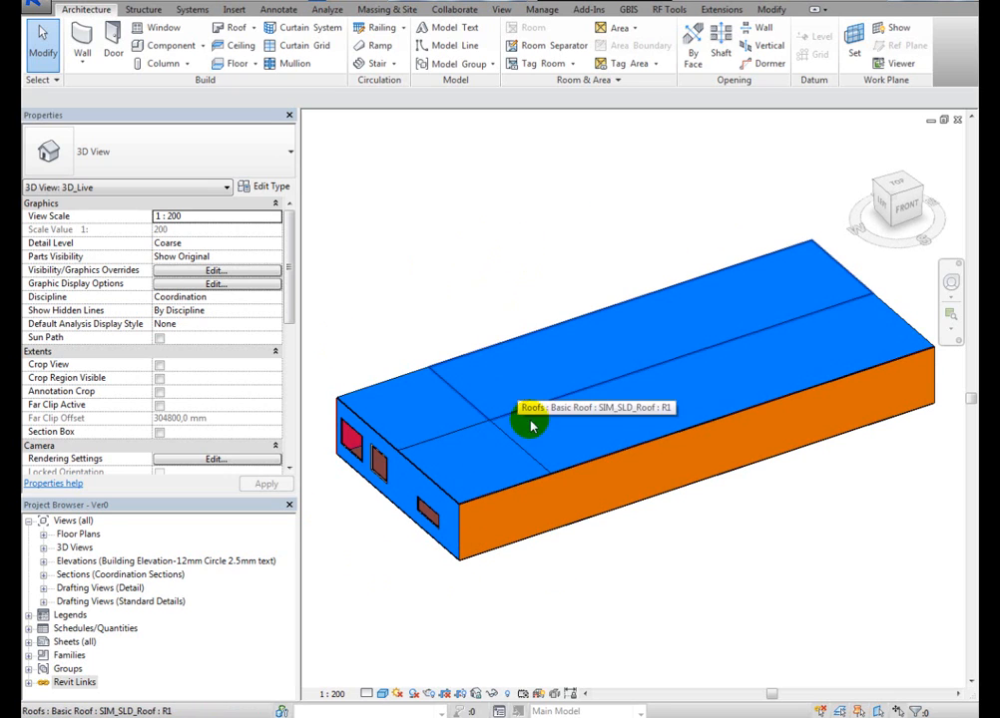
pyautogui.click(542, 516)
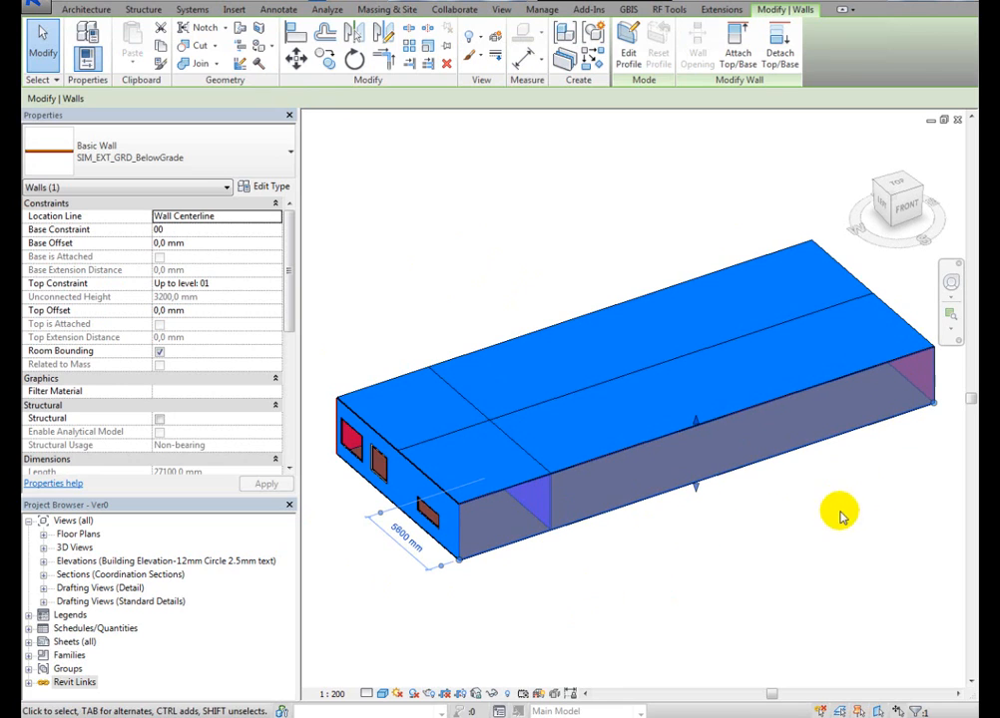
pyautogui.click(417, 483)
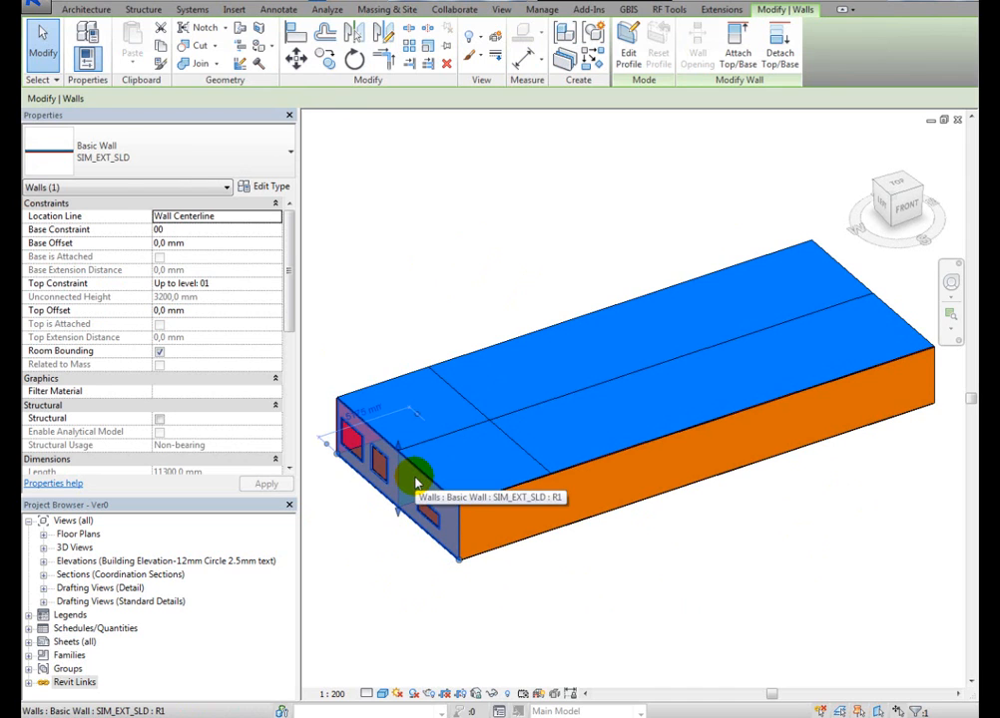
pyautogui.click(566, 374)
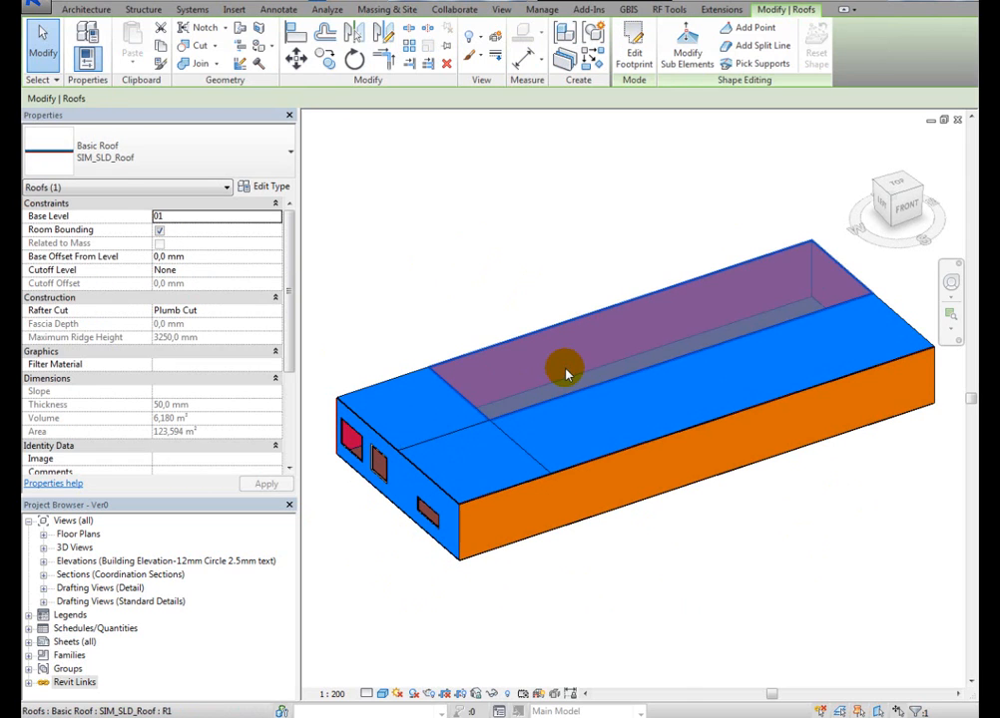
pyautogui.click(534, 249)
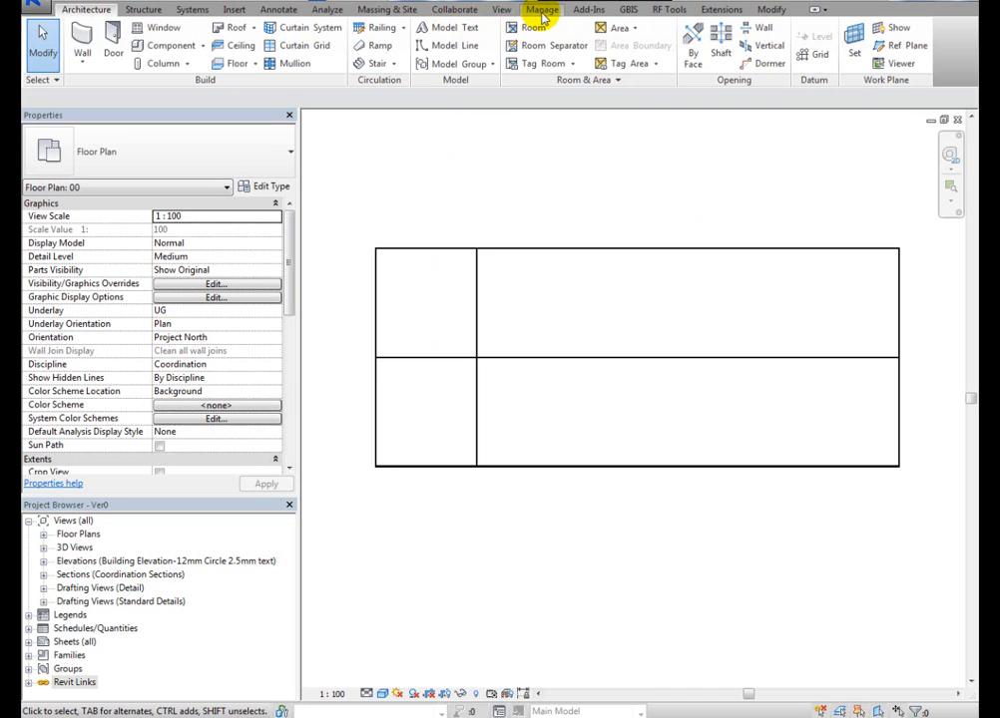
# - Place spaces automatically in all enclosed areas of floor plan 00, with upper limit 01 and offset 0
pyautogui.click(329, 14)
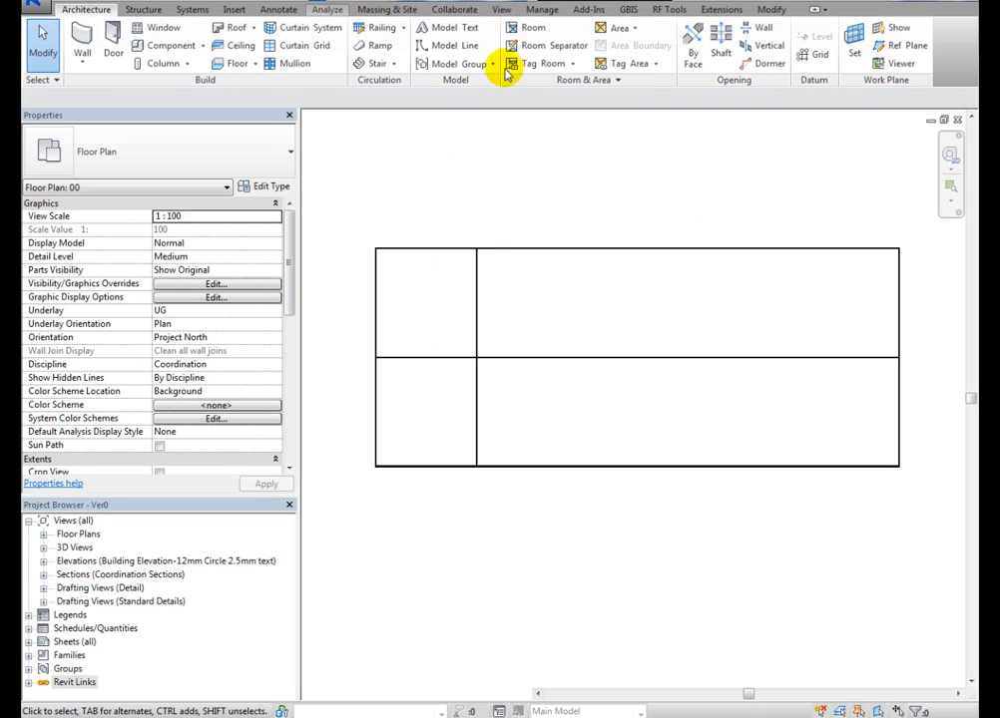
pyautogui.moveTo(493, 48)
pyautogui.click(490, 105)
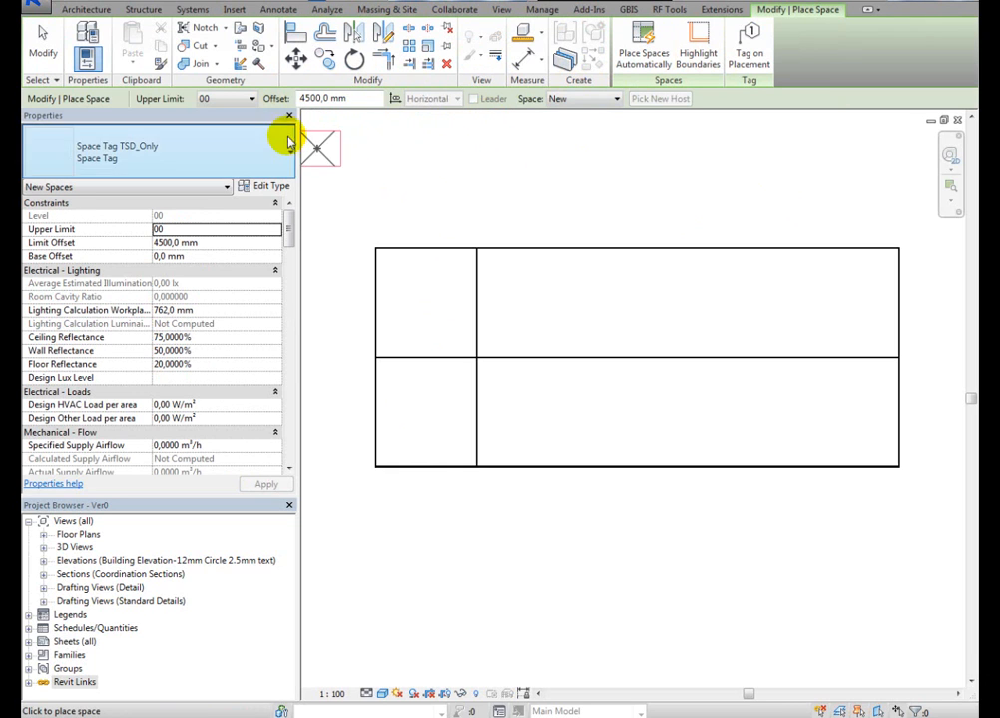
pyautogui.click(229, 100)
pyautogui.click(210, 121)
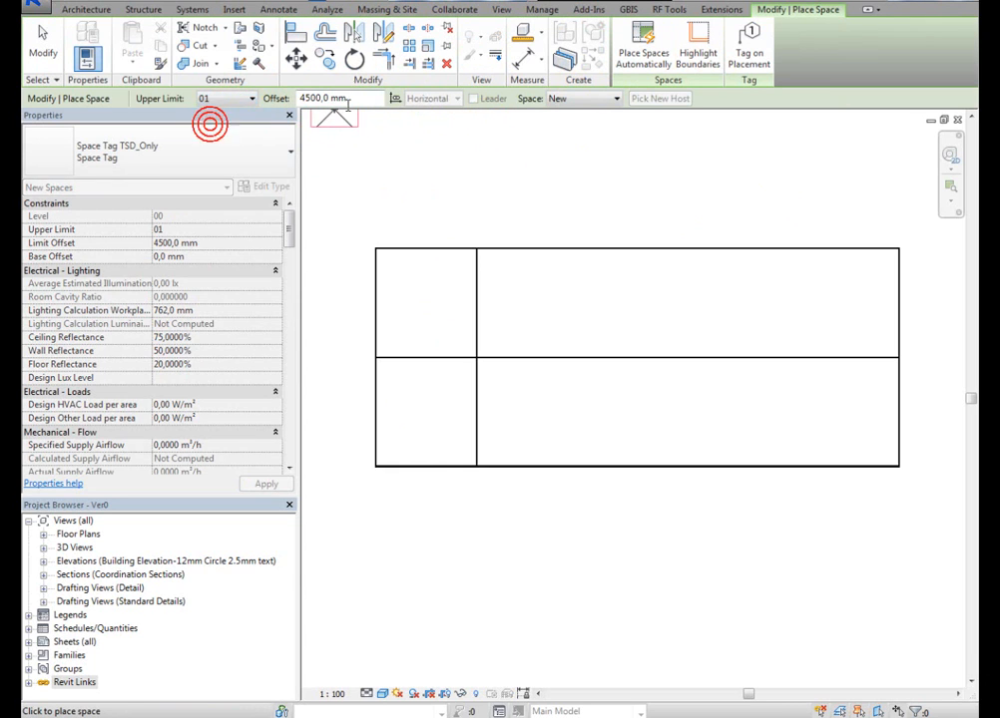
pyautogui.moveTo(269, 108); pyautogui.dragTo(264, 108)
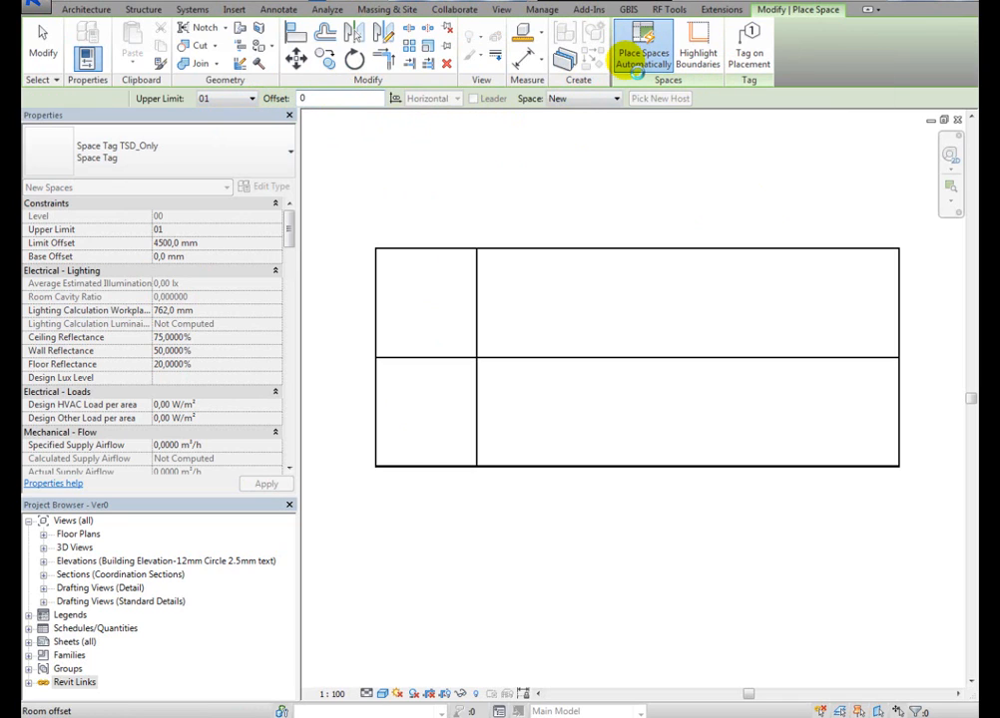
pyautogui.click(636, 70)
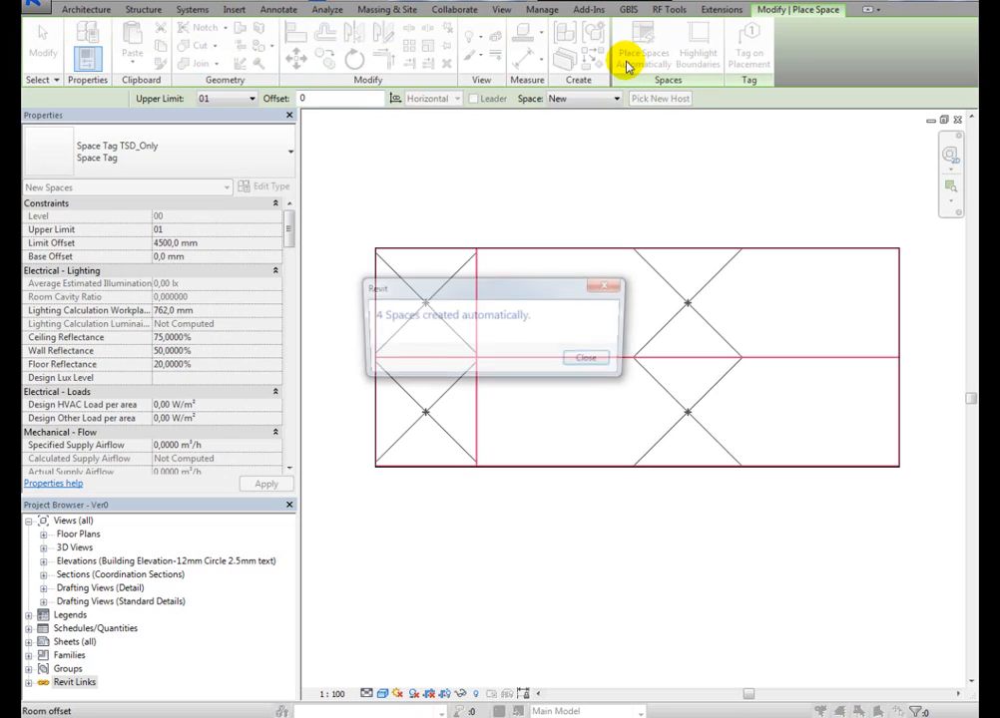
pyautogui.click(581, 364)
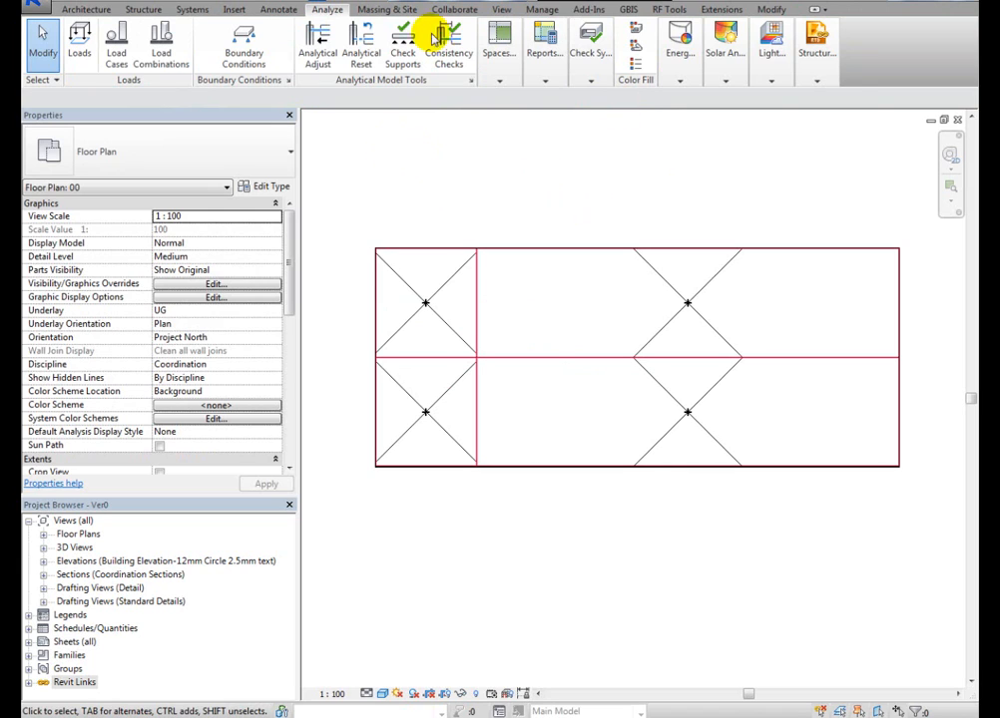
# - Launch Dynamo 0.9.2 from the add-ins and enlarge its window
pyautogui.click(581, 12)
pyautogui.click(744, 80)
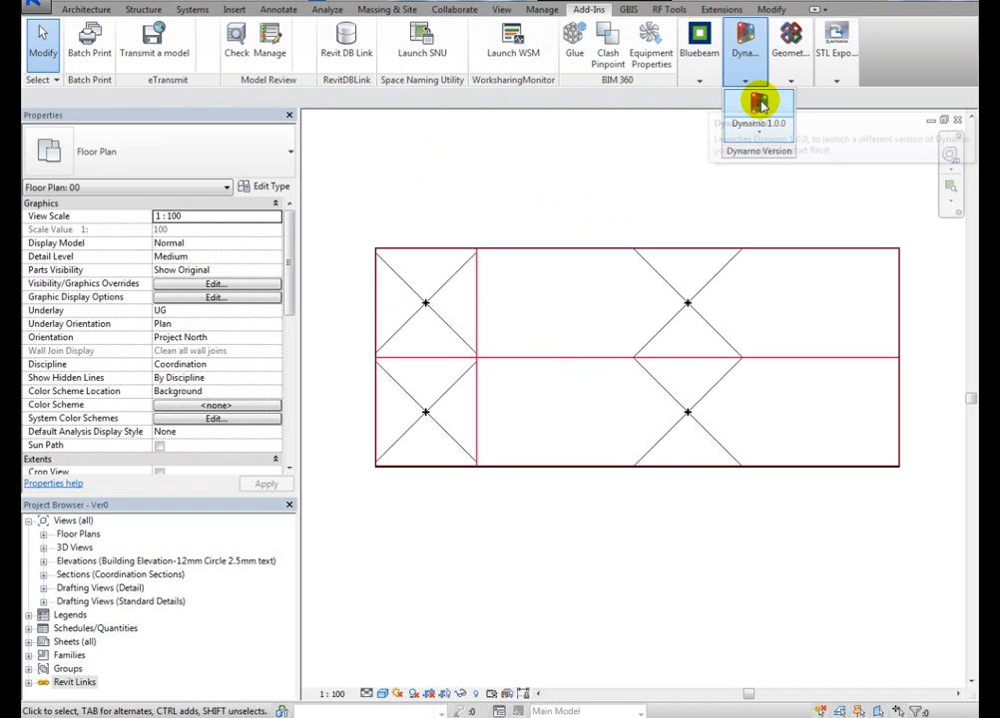
pyautogui.click(758, 150)
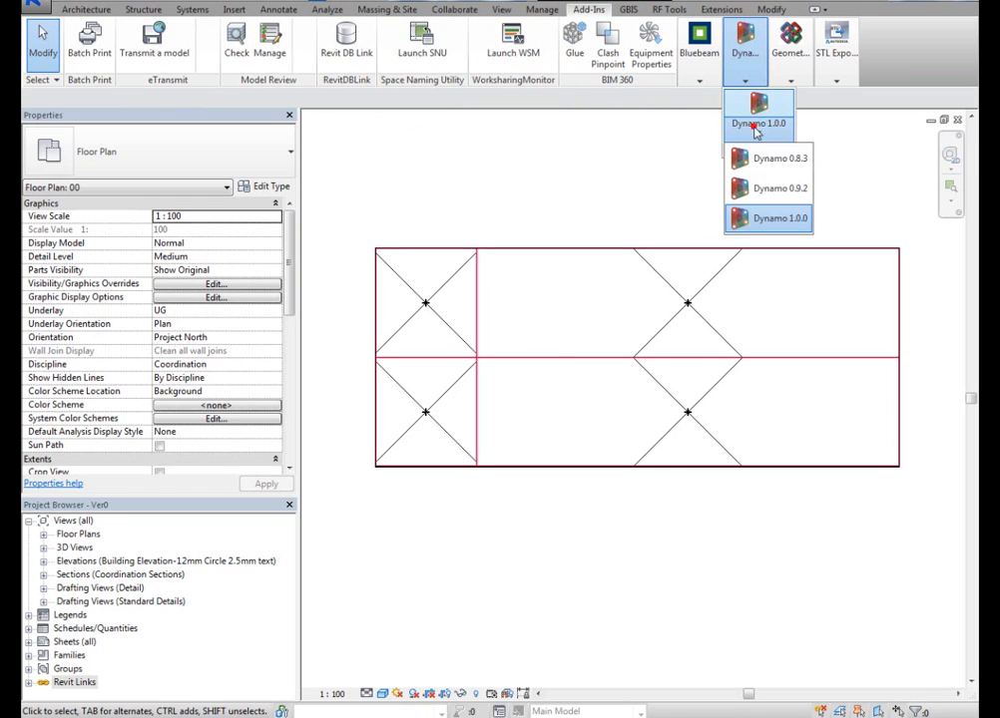
pyautogui.click(767, 191)
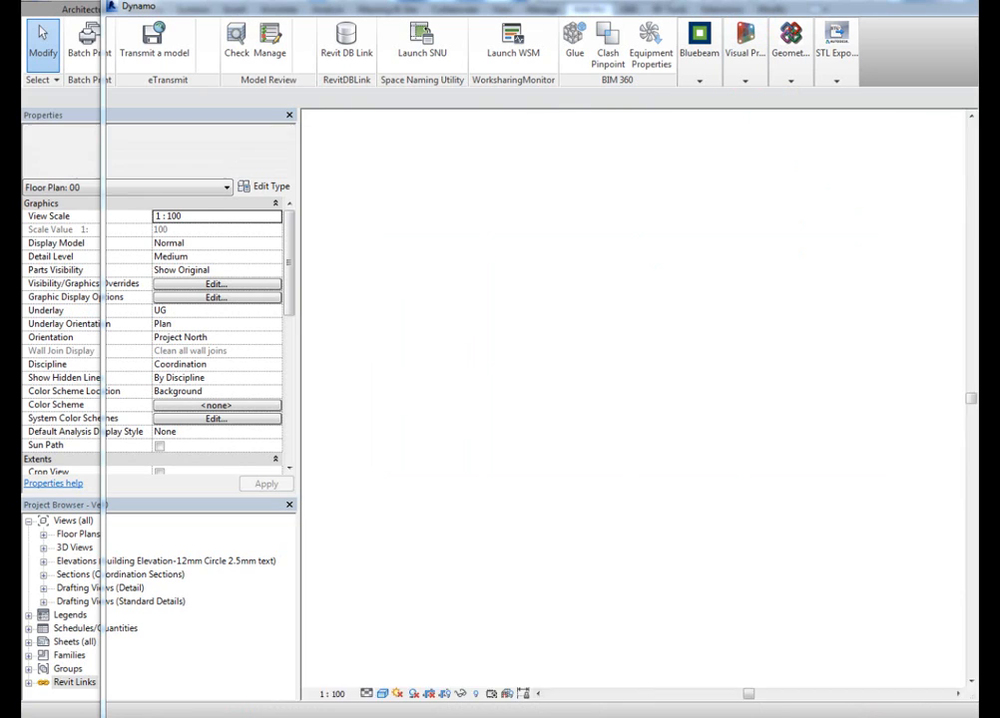
pyautogui.moveTo(868, 12); pyautogui.dragTo(748, 12)
pyautogui.click(901, 8)
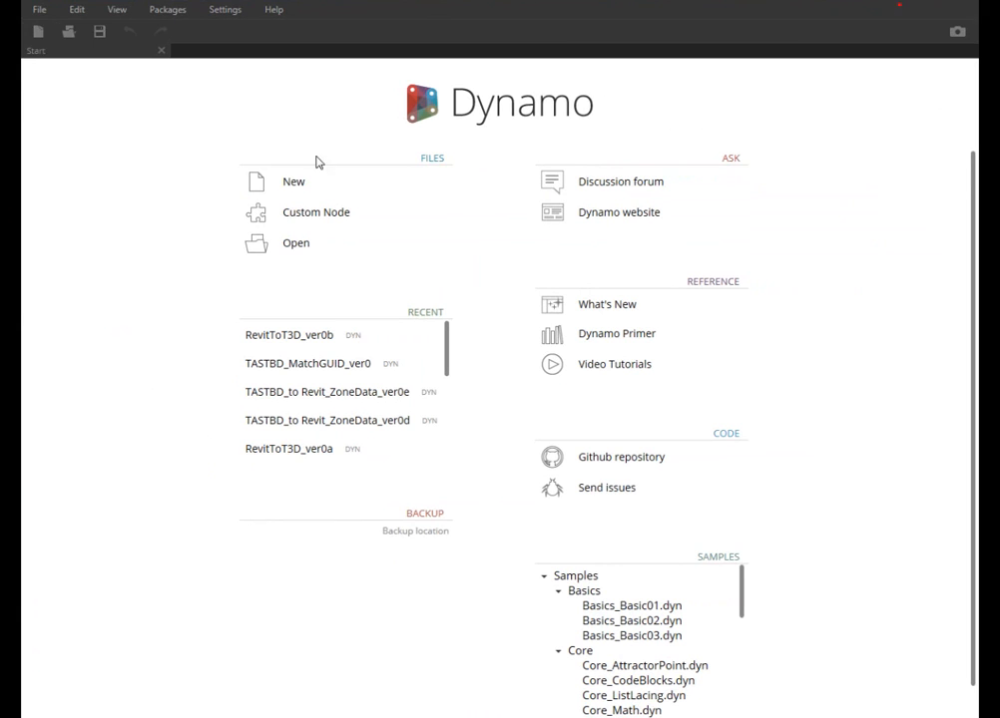
# - Open the existing SpacenNumbersPerLevel_ver1 definition from the TAS folder in Dynamo
pyautogui.click(296, 243)
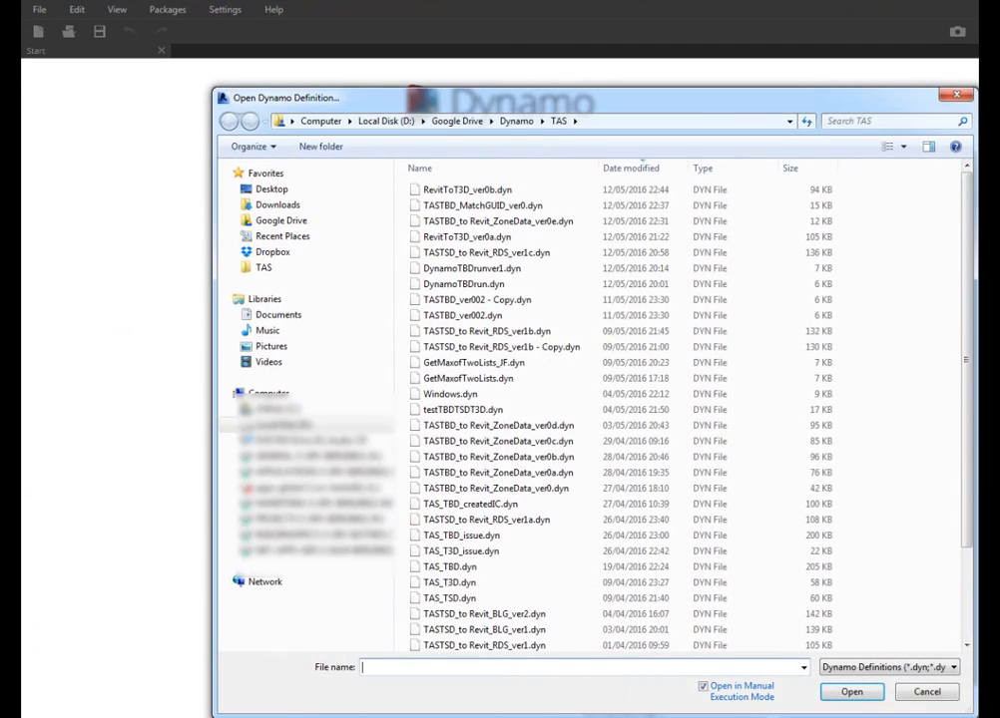
pyautogui.click(490, 563)
pyautogui.click(843, 688)
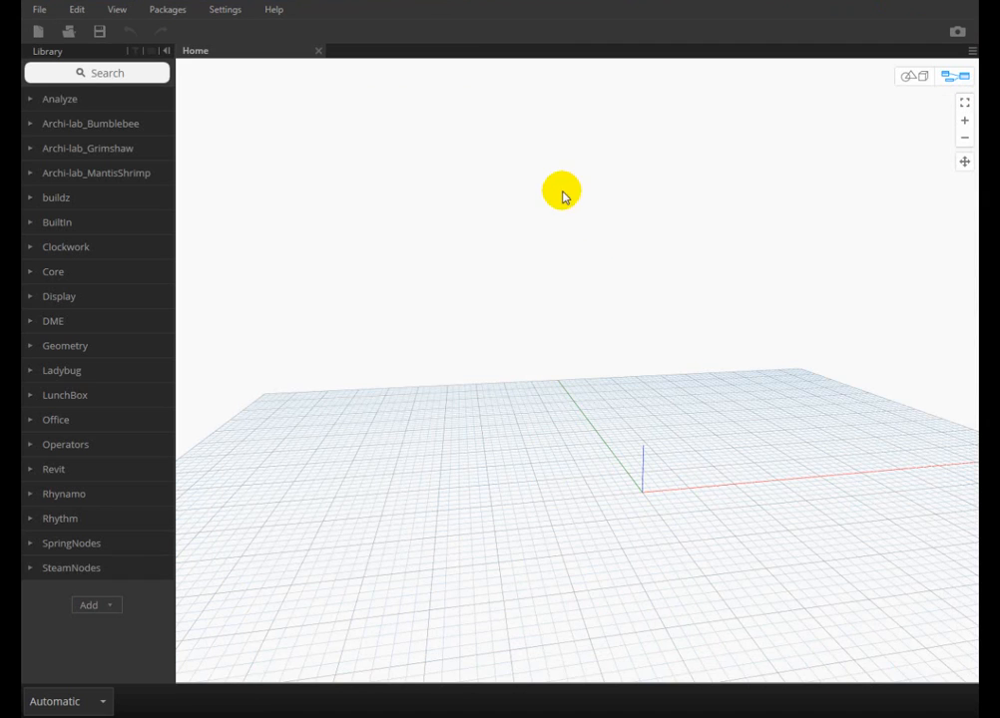
# - Run the space numbering graph with the Levels node at 00 and return to the floor plan in Revit
pyautogui.moveTo(449, 386); pyautogui.dragTo(642, 411, button='middle')
pyautogui.scroll(2, 420, 209)
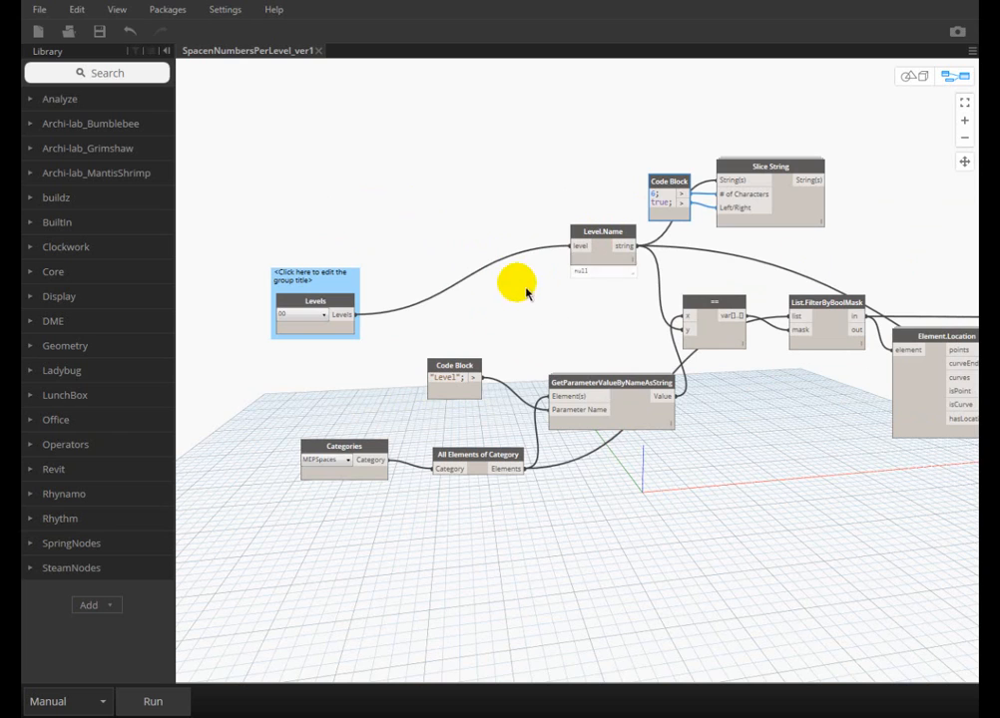
pyautogui.moveTo(372, 274); pyautogui.dragTo(448, 234, button='middle')
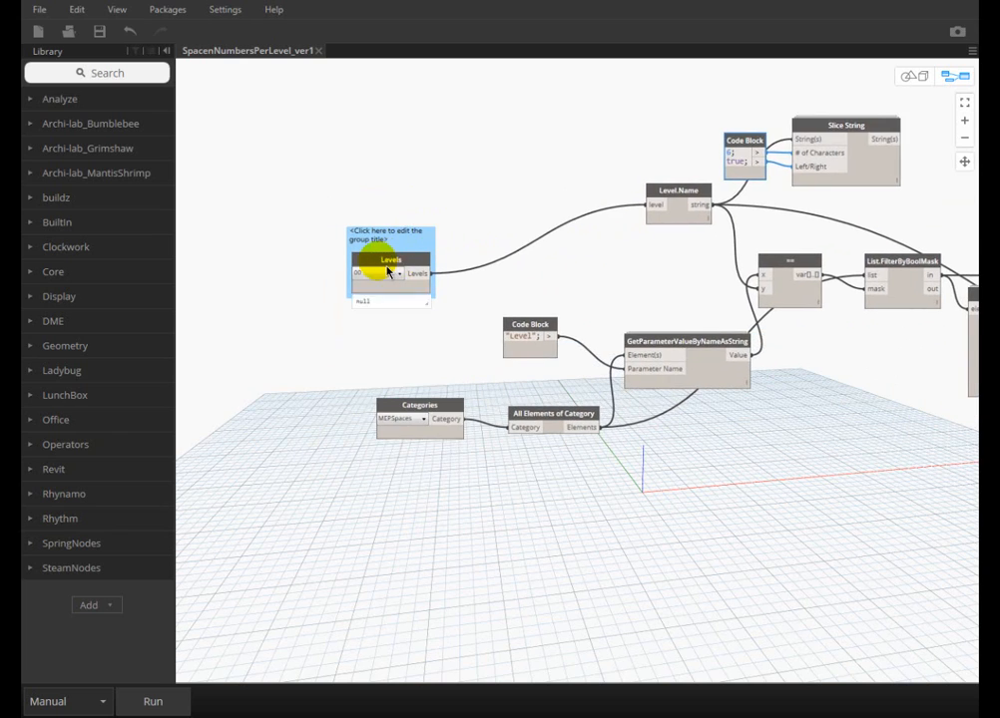
pyautogui.scroll(3, 392, 271)
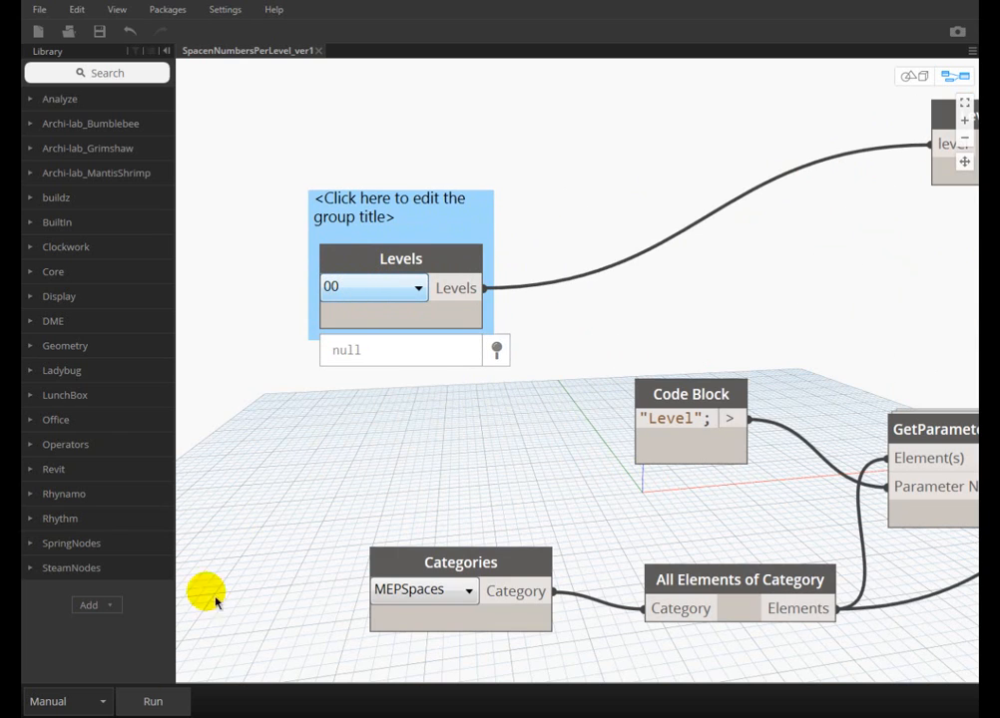
pyautogui.click(158, 701)
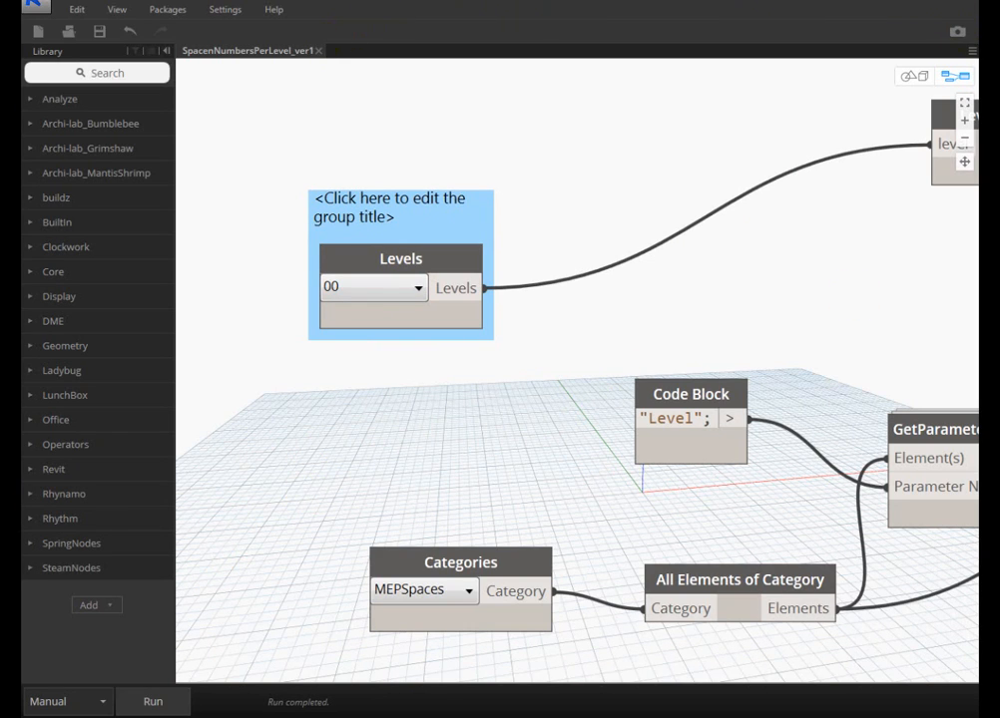
pyautogui.click(964, 1)
pyautogui.click(538, 398)
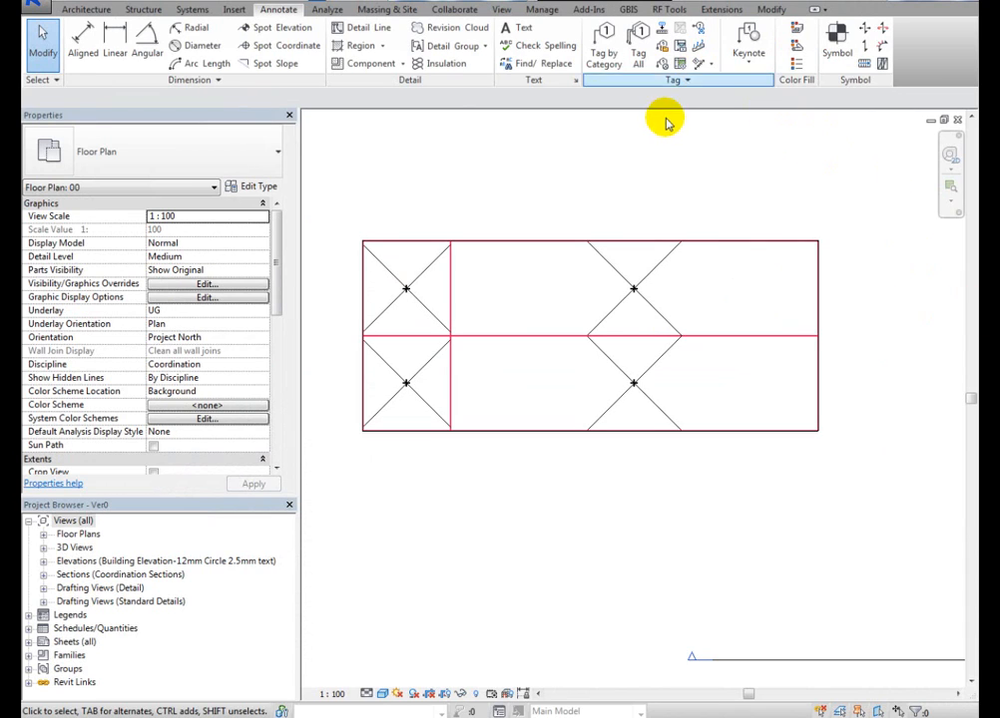
# - Tag all untagged spaces in the current view with the Space Tag TSD_Only tag, without leaders, and check the tags
pyautogui.click(605, 60)
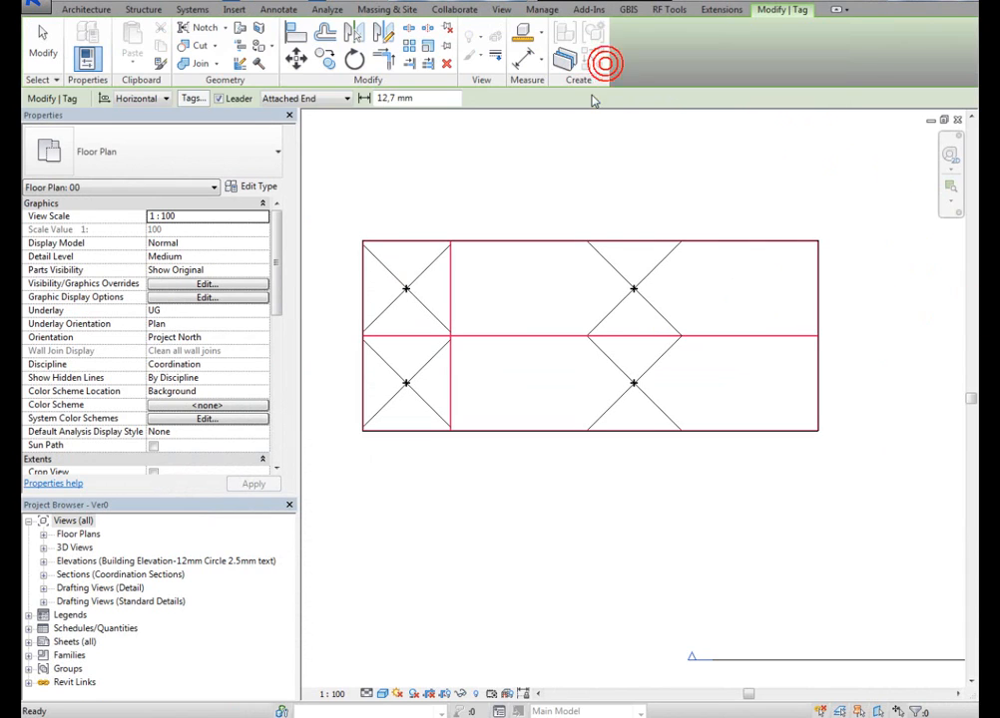
pyautogui.click(280, 9)
pyautogui.click(641, 55)
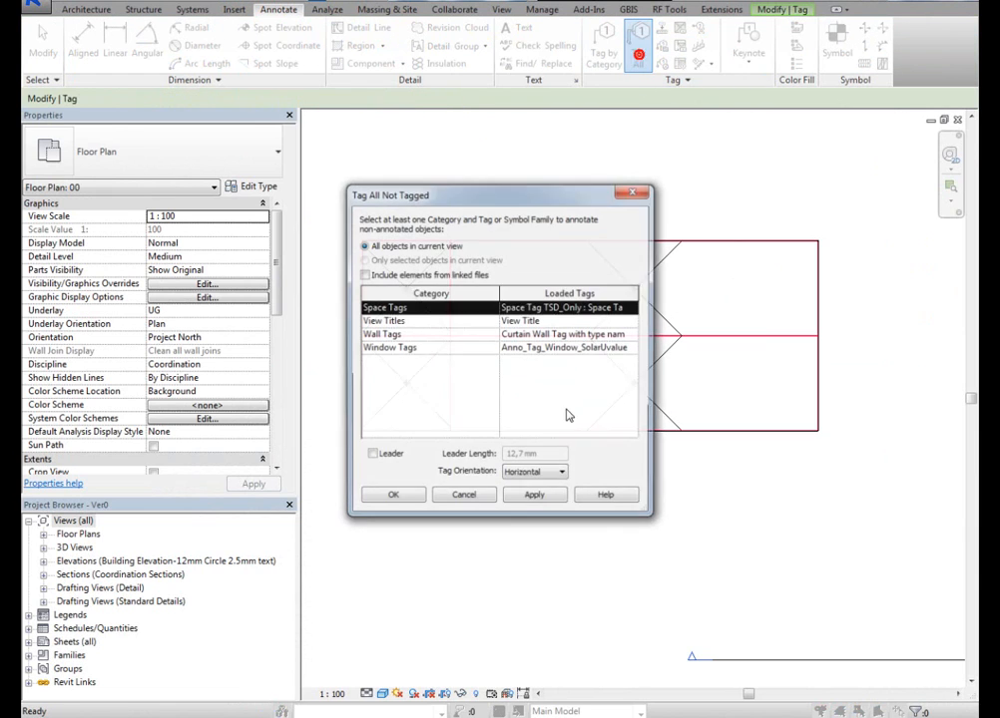
pyautogui.click(538, 498)
pyautogui.click(392, 497)
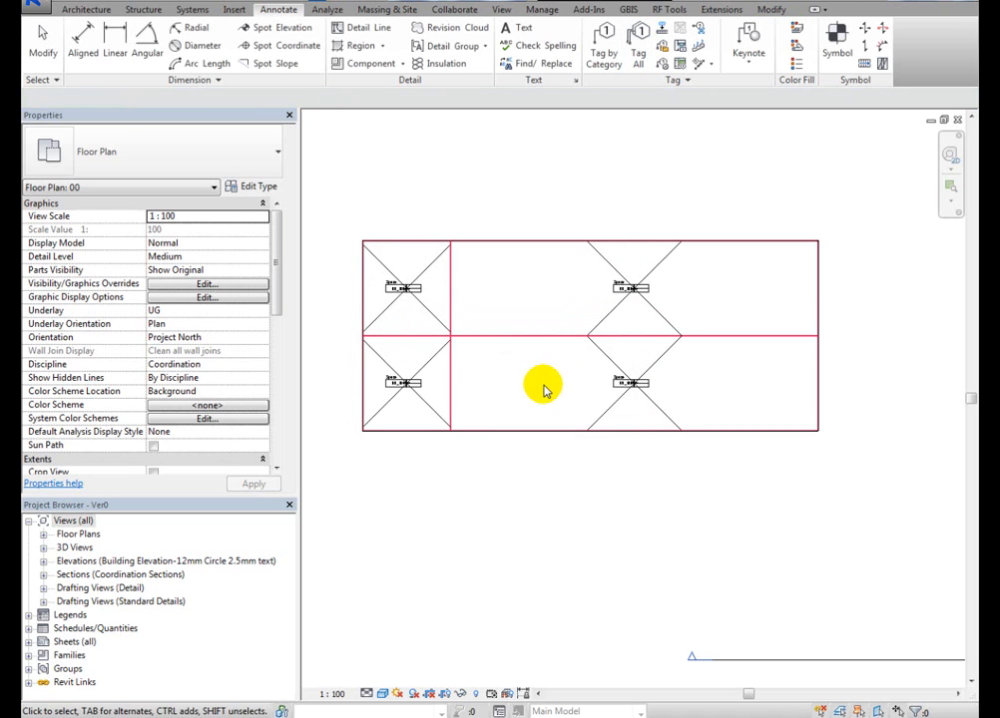
pyautogui.scroll(4, 390, 299)
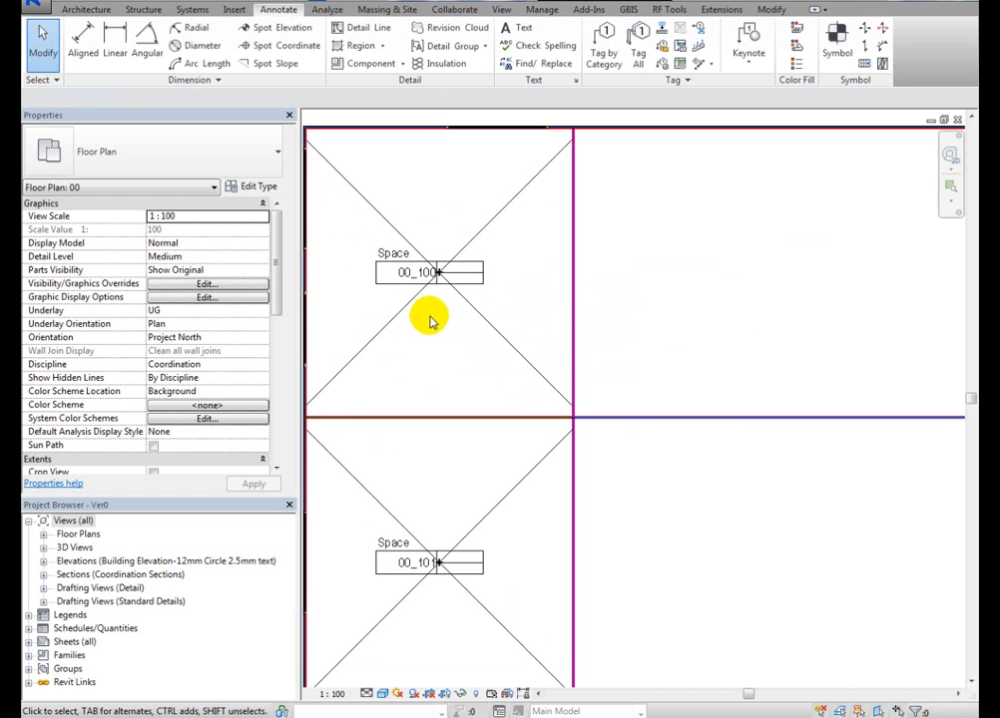
pyautogui.scroll(-1, 393, 248)
pyautogui.moveTo(746, 304); pyautogui.dragTo(691, 262, button='middle')
pyautogui.scroll(-1, 688, 261)
pyautogui.moveTo(638, 224); pyautogui.dragTo(598, 258, button='middle')
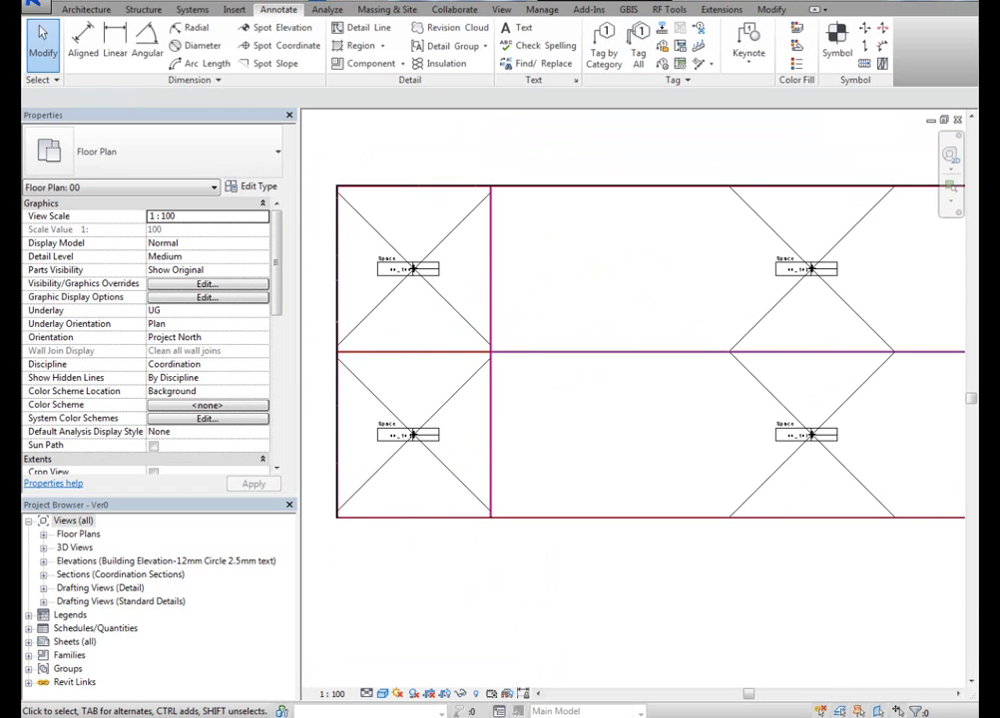
# - Start a gbXML export and expand the Default zone in its details to check the numbered spaces
pyautogui.click(36, 8)
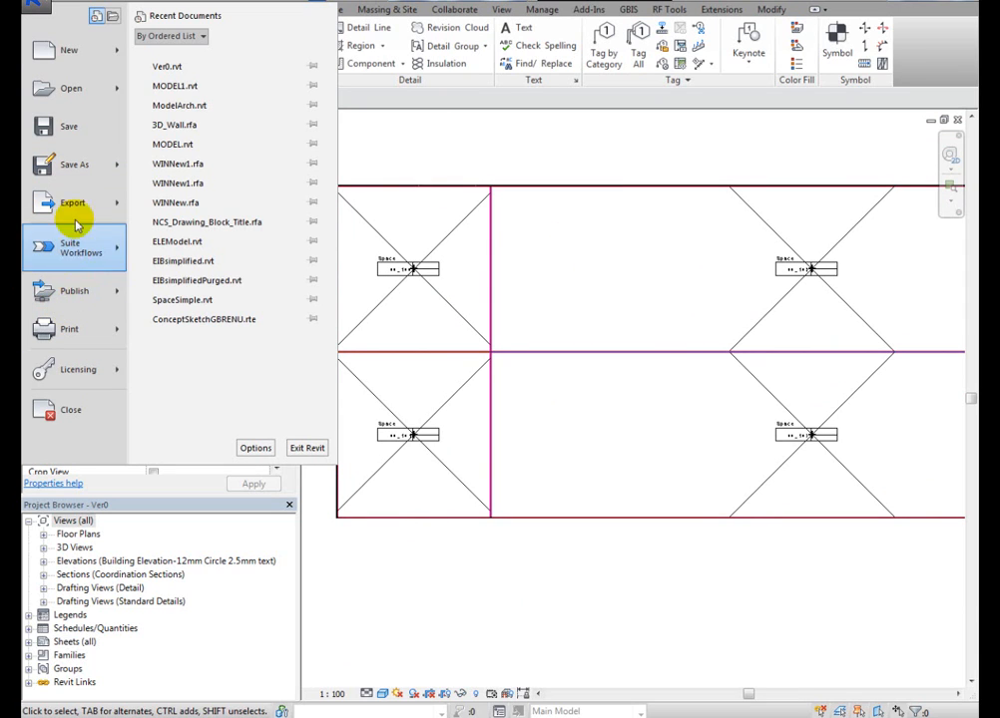
pyautogui.moveTo(80, 202)
pyautogui.click(175, 247)
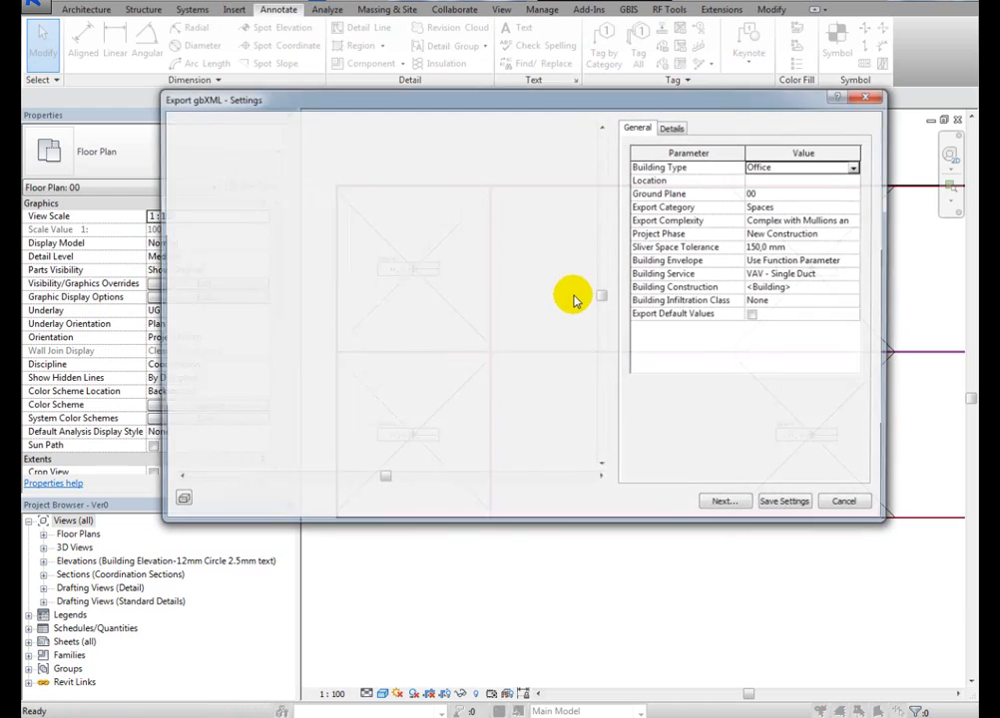
pyautogui.click(729, 506)
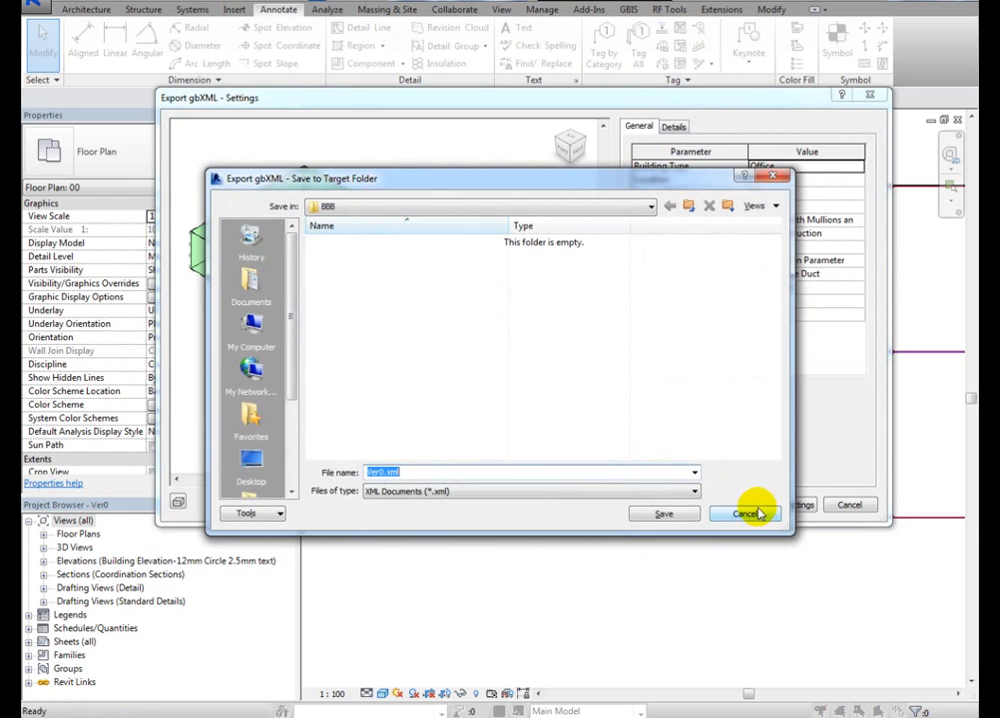
pyautogui.click(755, 577)
pyautogui.click(672, 127)
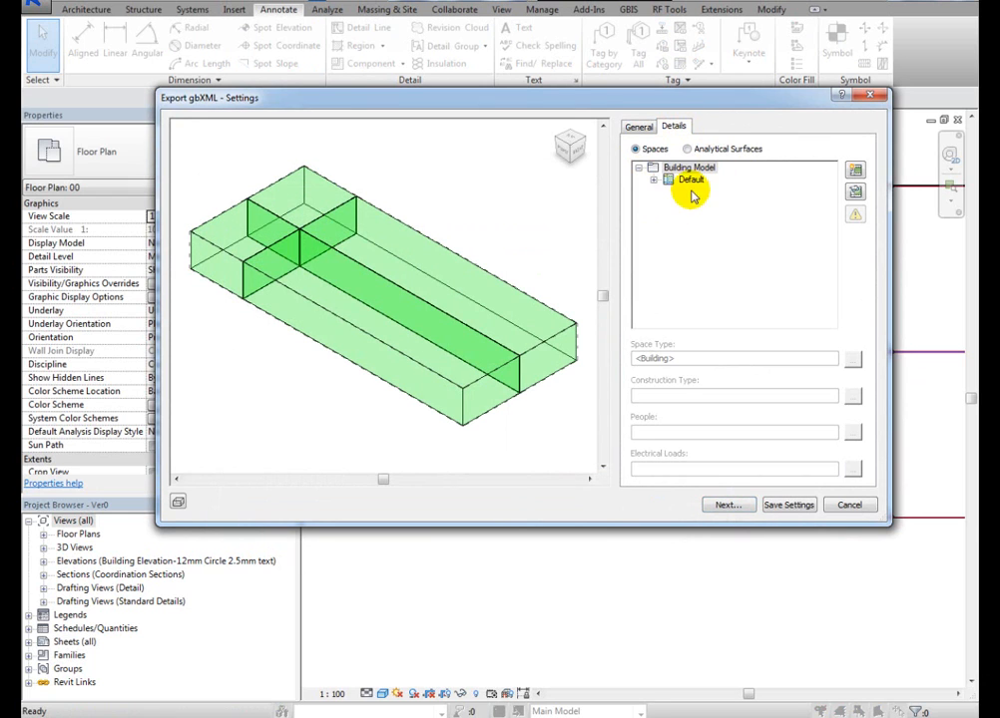
pyautogui.click(654, 179)
pyautogui.click(711, 166)
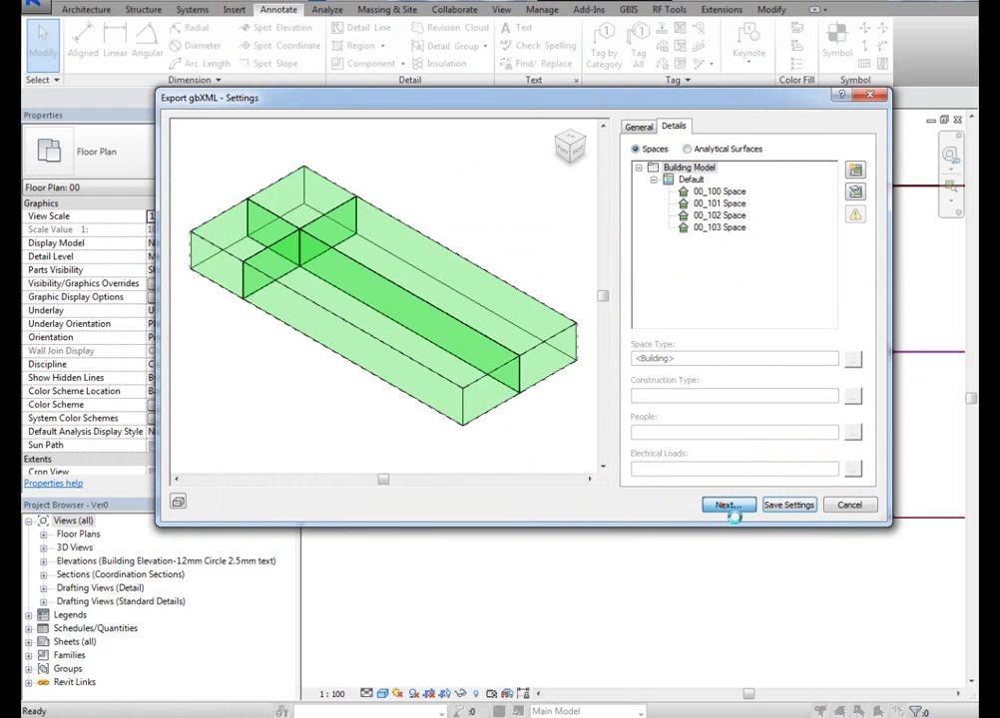
# - Save the gbXML export as Ver0.xml in the BBB folder
pyautogui.click(732, 506)
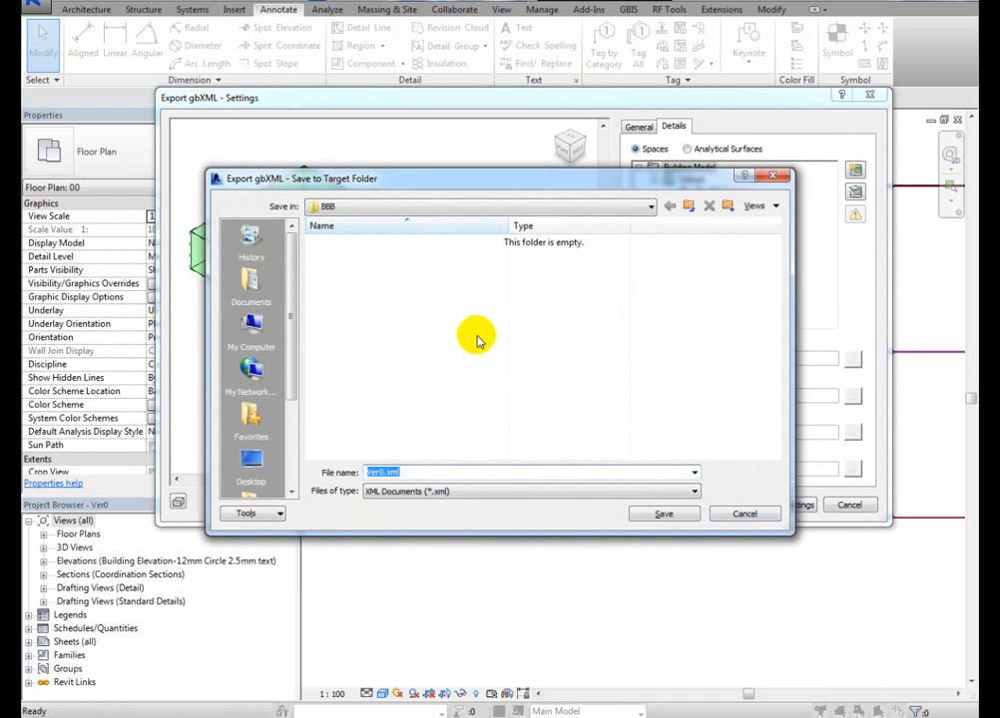
pyautogui.click(679, 515)
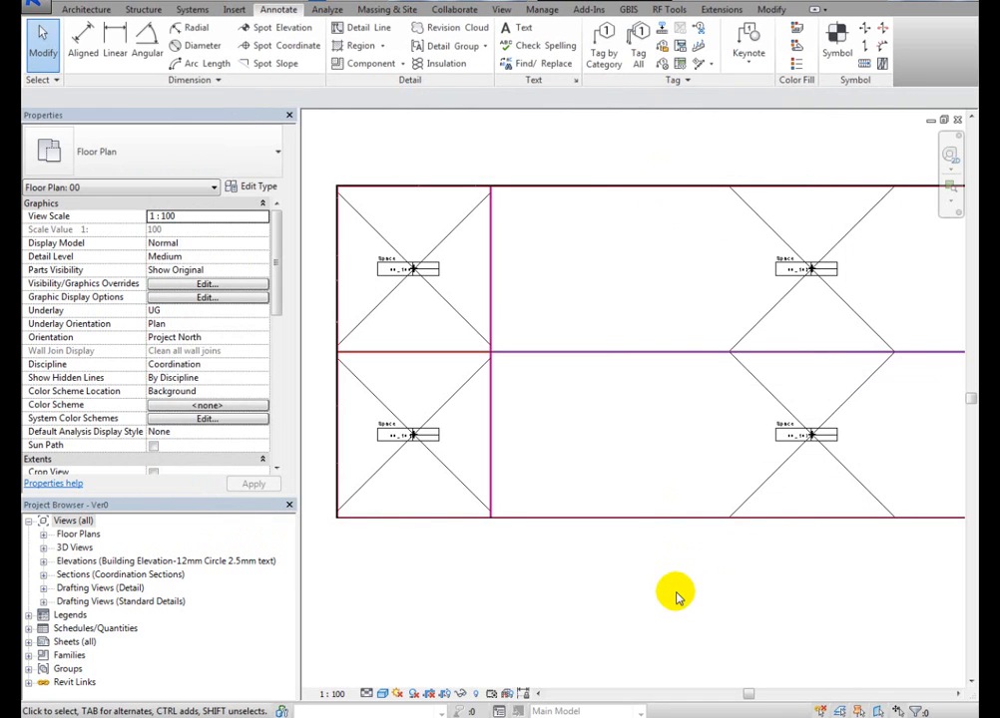
pyautogui.scroll(-1, 665, 554)
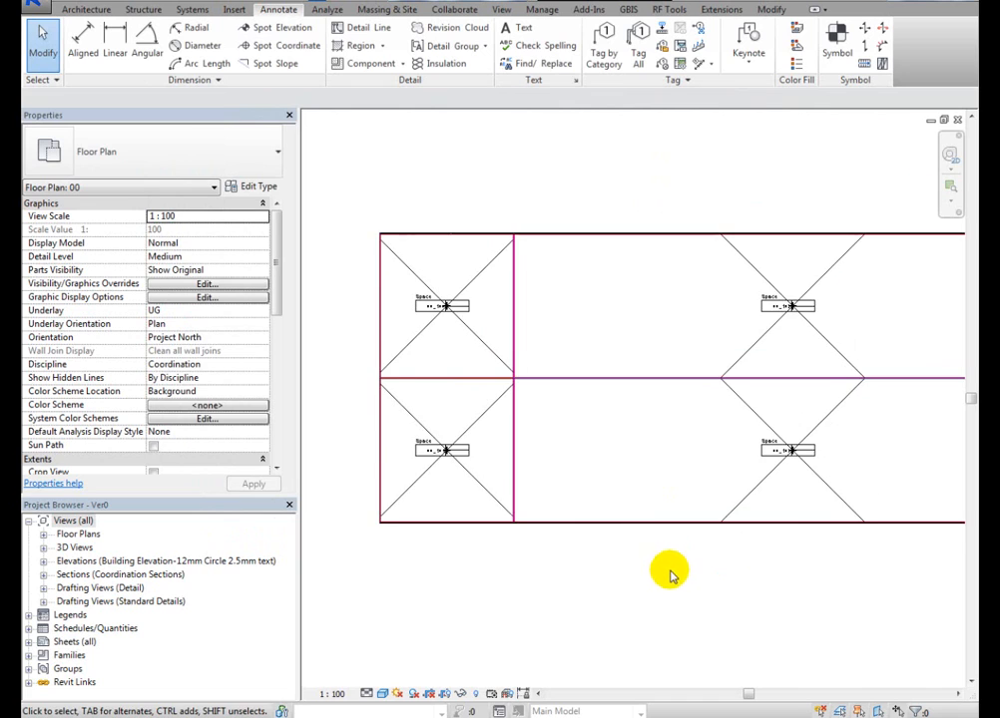
# - Open the testver0 TAS3D Building file from the BBB folder in TAS3D
pyautogui.moveTo(670, 572); pyautogui.dragTo(649, 547, button='middle')
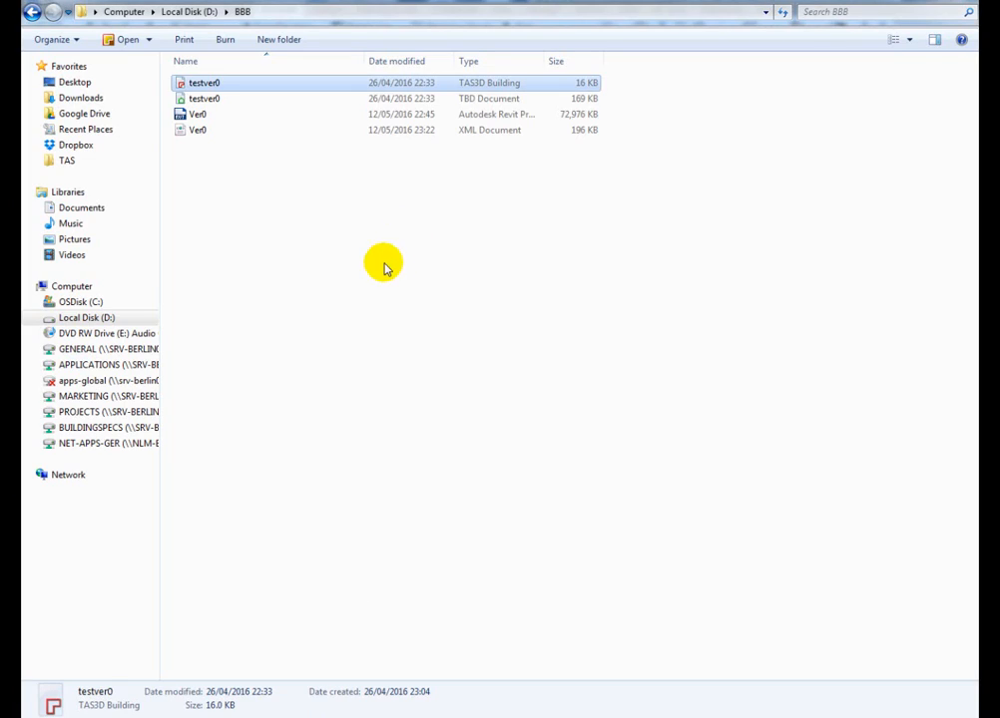
pyautogui.click(376, 269)
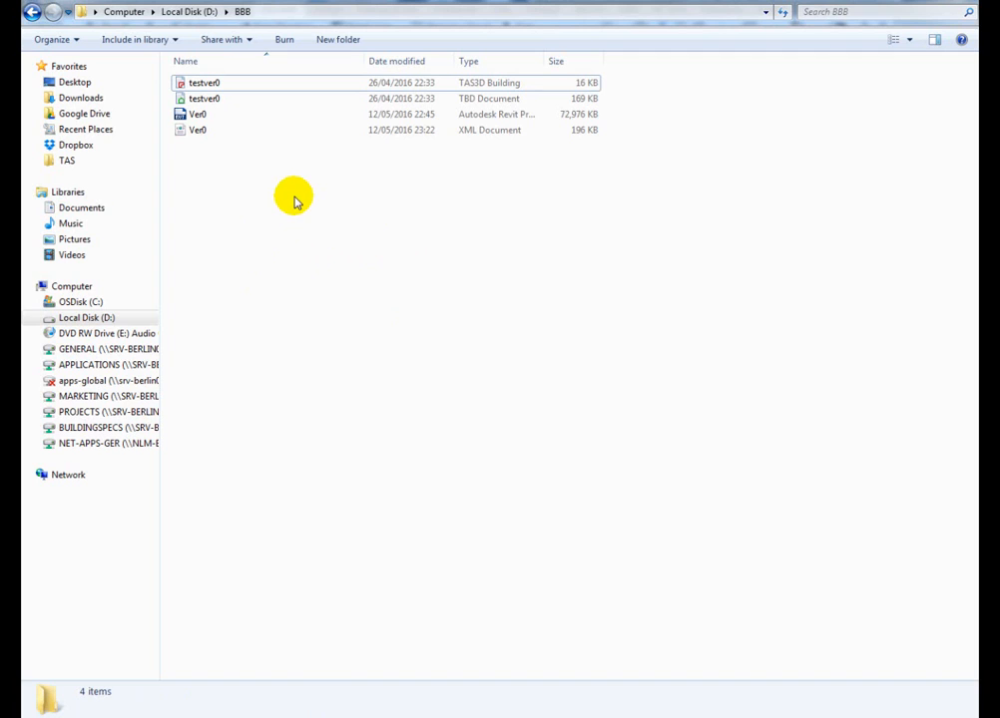
pyautogui.click(206, 83)
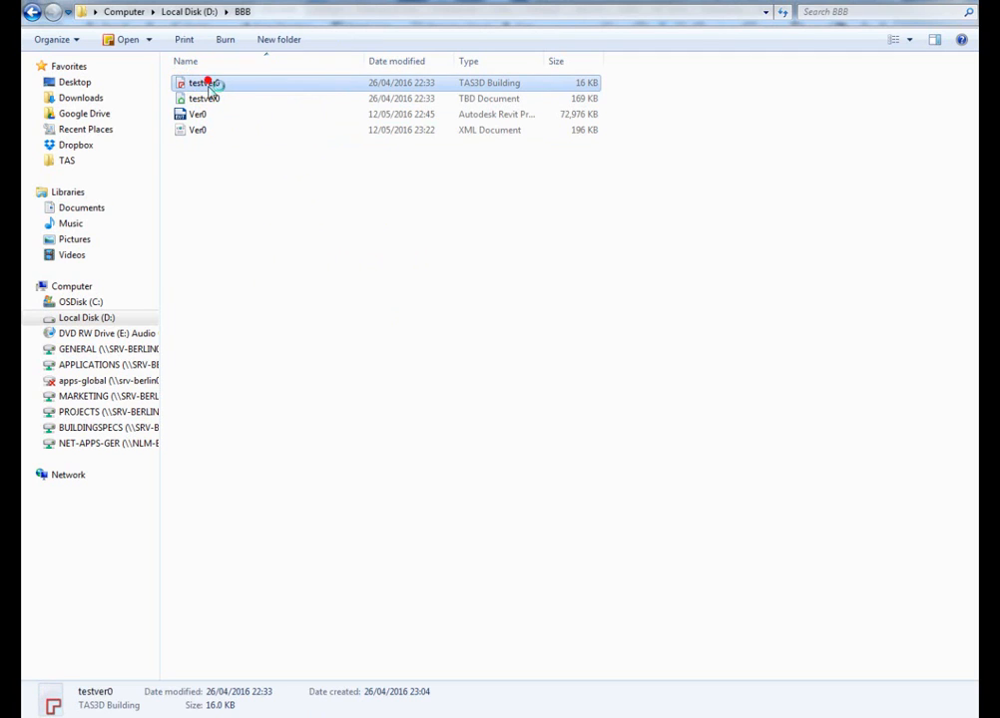
pyautogui.doubleClick(204, 84)
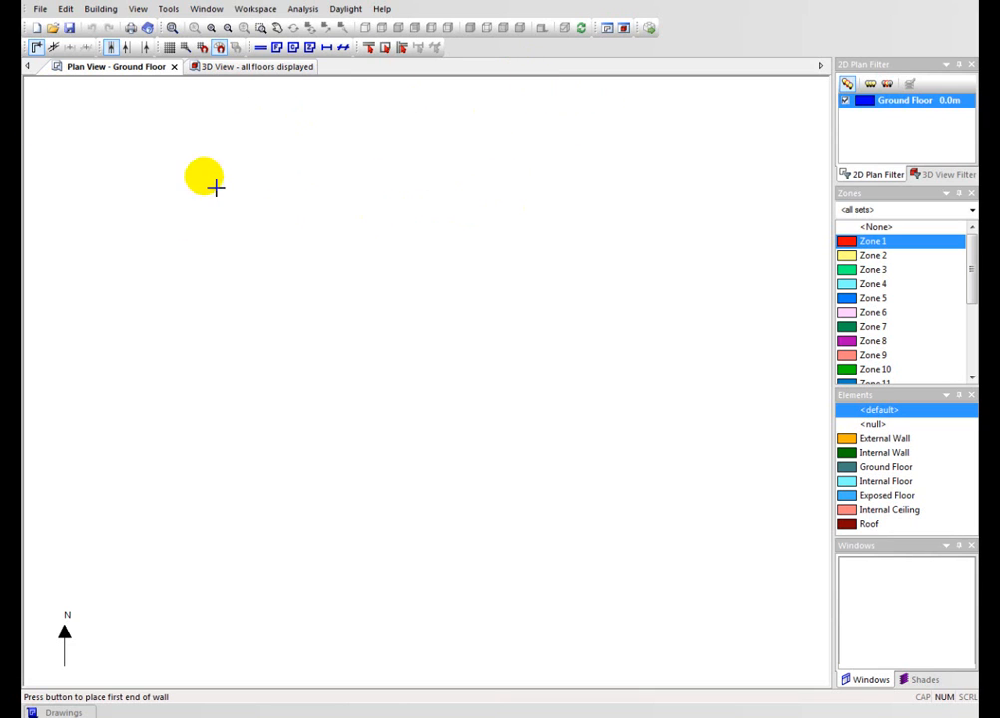
# - Start a gbXML import and load Ver0.xml from the BBB folder on Local Disk (D:)
pyautogui.click(39, 9)
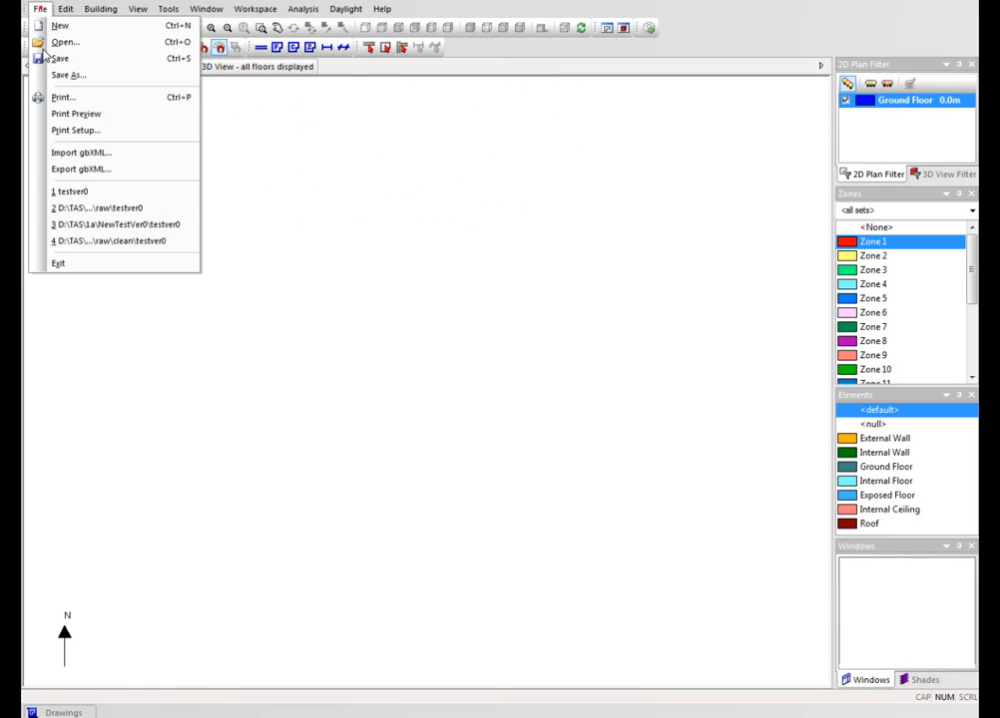
pyautogui.click(97, 154)
pyautogui.click(423, 283)
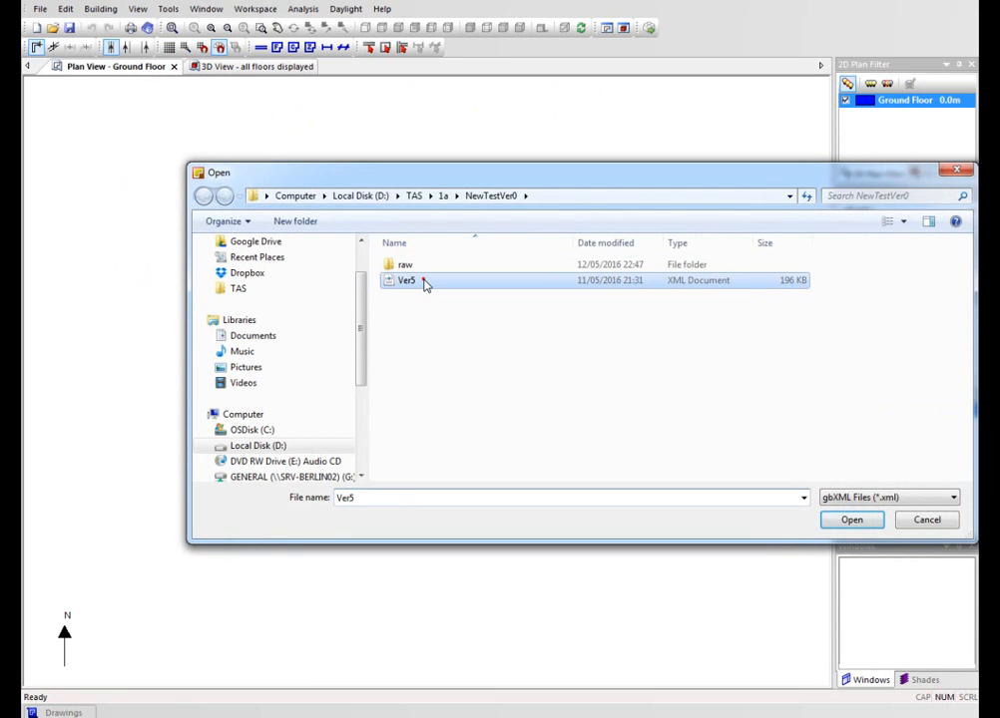
pyautogui.click(365, 197)
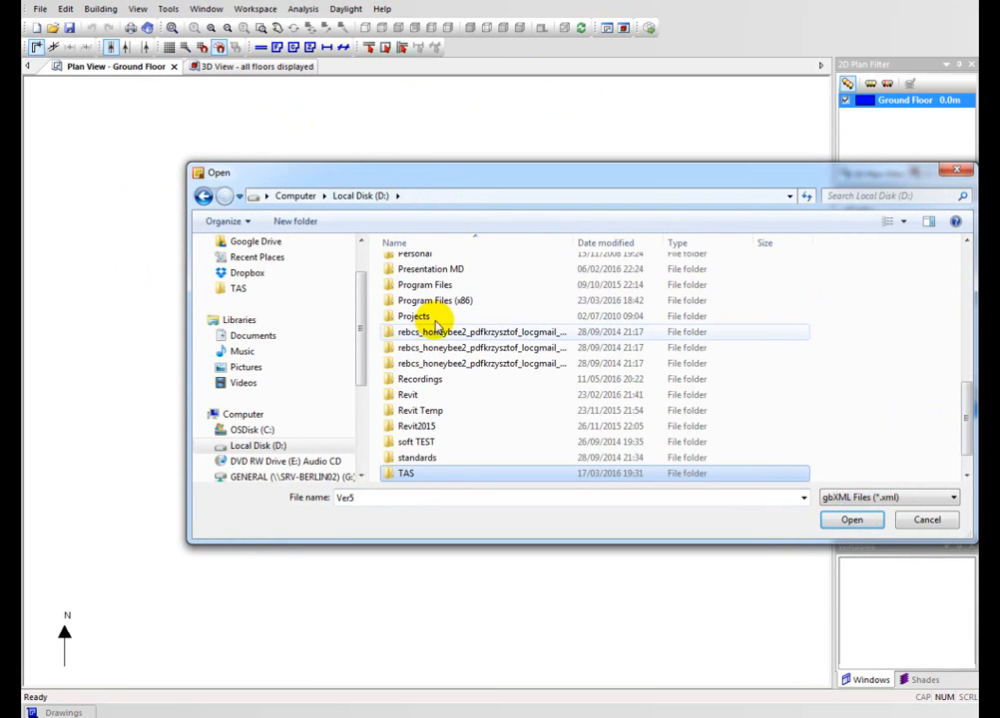
pyautogui.scroll(8, 437, 340)
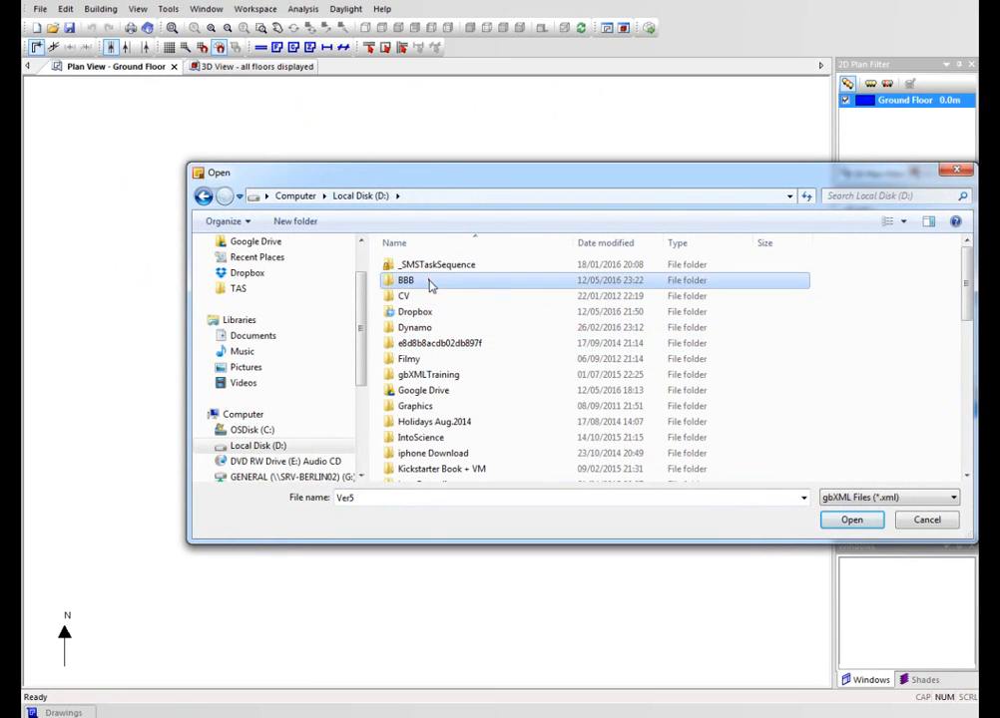
pyautogui.doubleClick(429, 281)
pyautogui.click(424, 266)
pyautogui.click(864, 520)
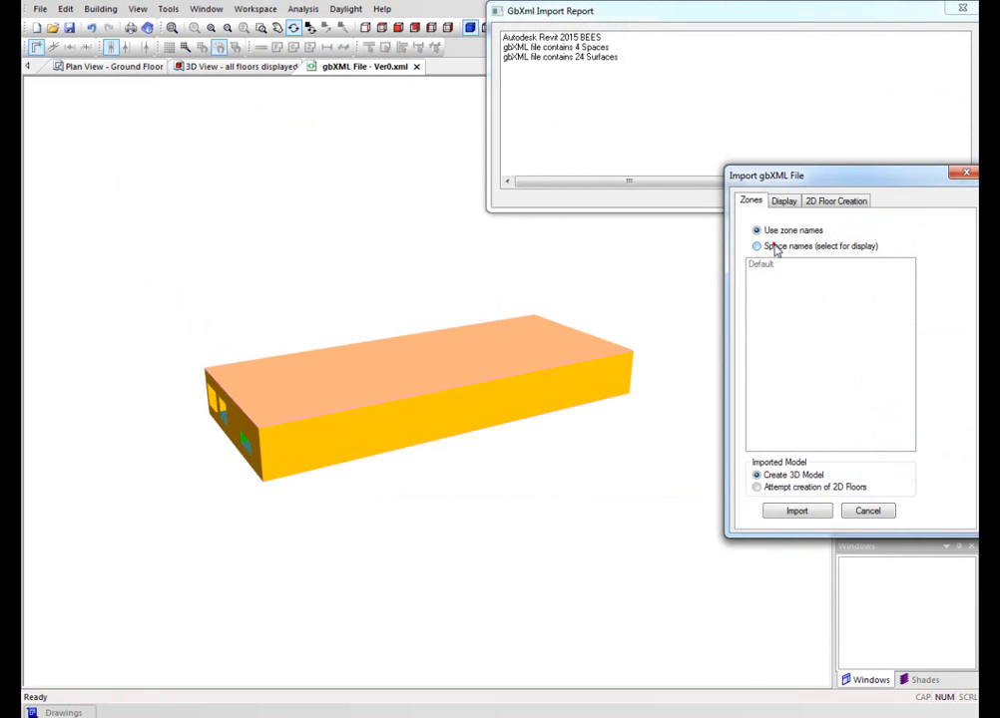
# - Import the gbXML file as a 3D model using space names for the zones, and close the import report
pyautogui.click(756, 245)
pyautogui.click(794, 511)
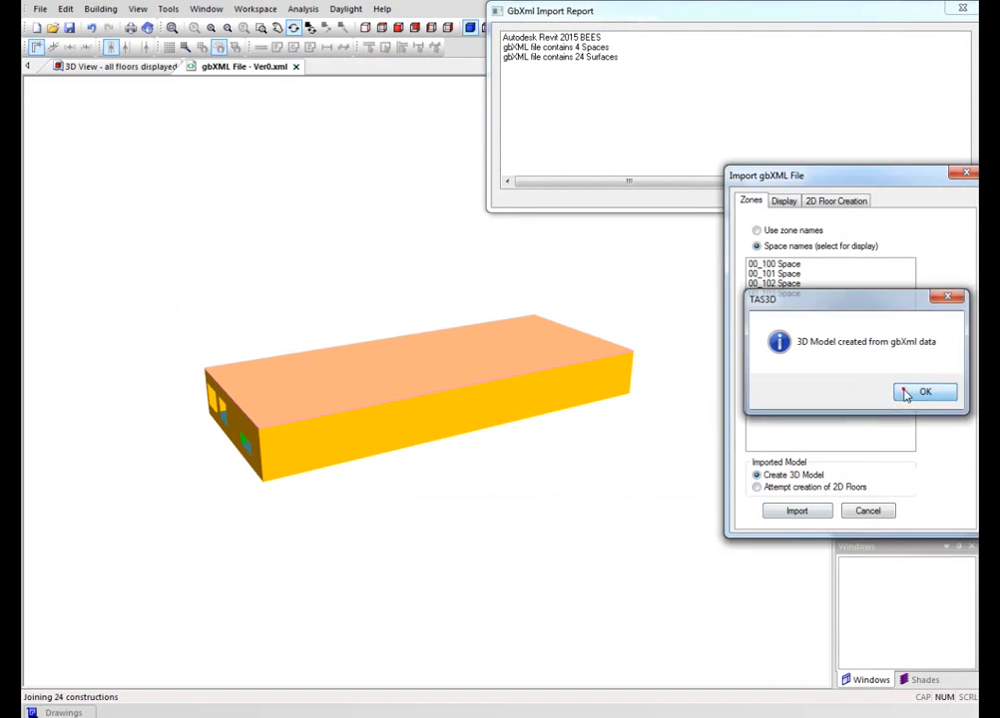
pyautogui.click(904, 390)
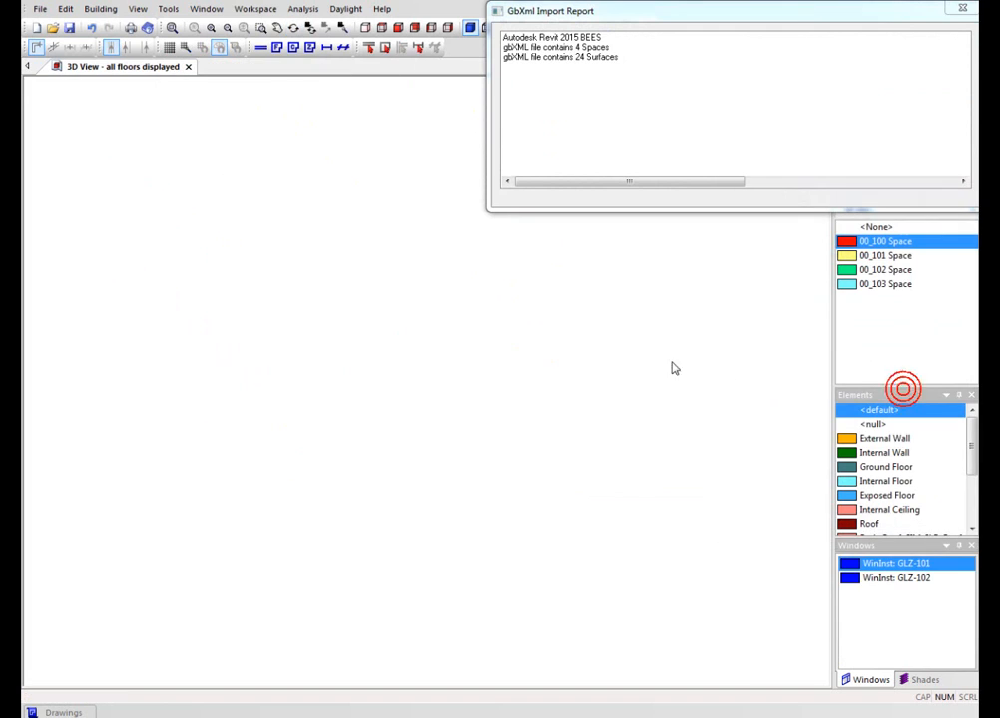
pyautogui.click(963, 12)
# - Show the imported building in the 3D analysis view and rotate it to inspect the roof, walls and windows
pyautogui.click(565, 29)
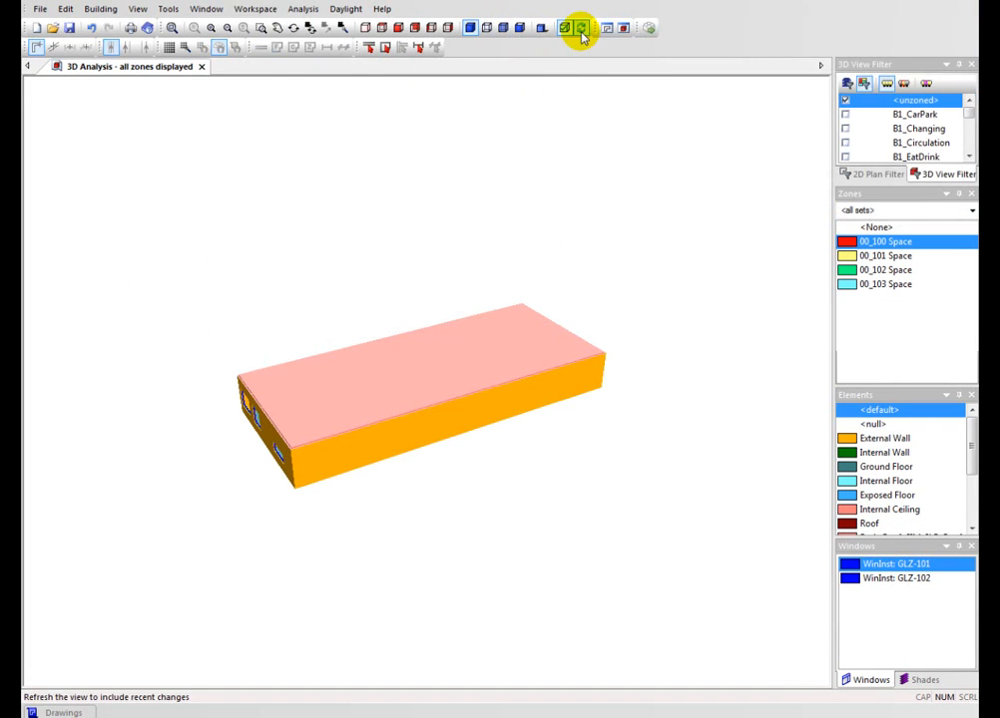
pyautogui.click(295, 27)
pyautogui.moveTo(265, 110); pyautogui.dragTo(402, 307)
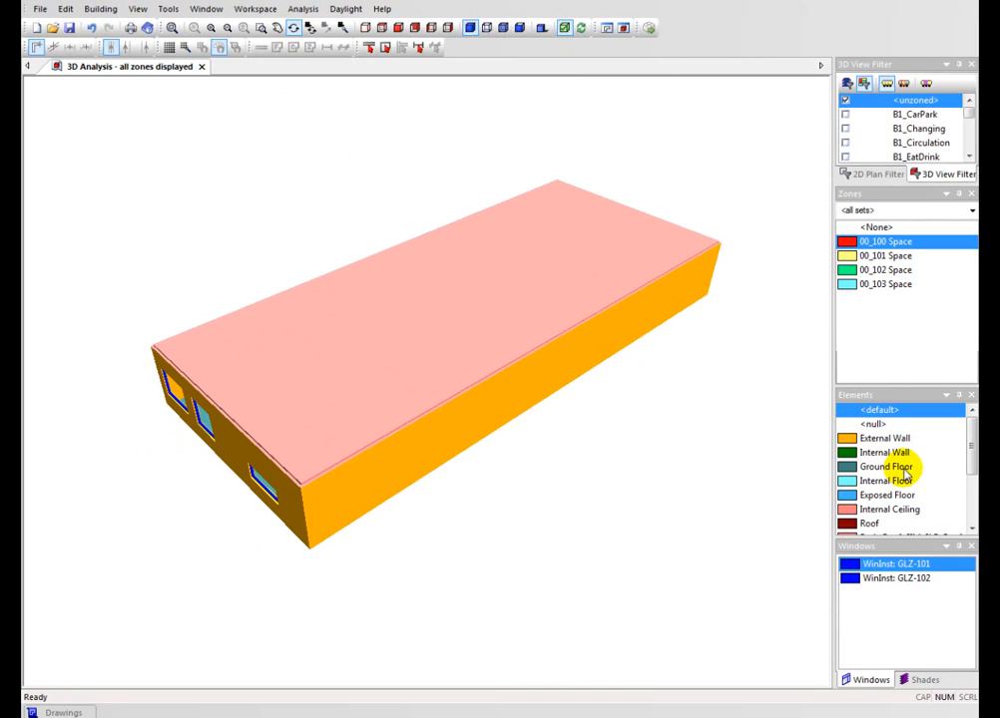
# - Review the imported building elements with all their columns in the Building Elements list, and close it without changes
pyautogui.click(962, 466)
pyautogui.doubleClick(886, 481)
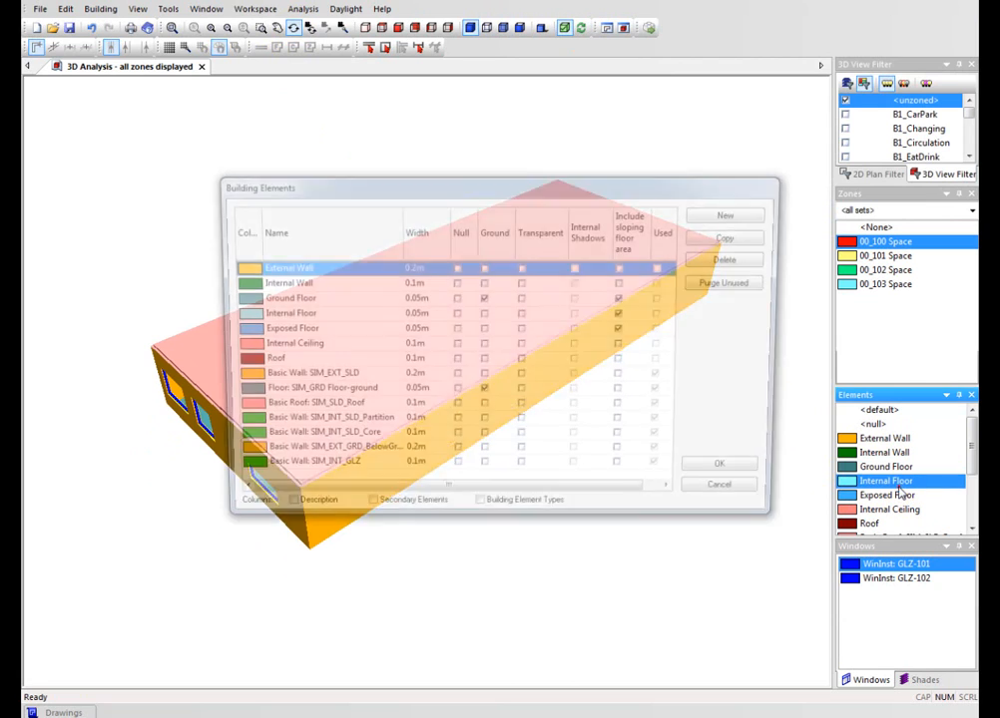
pyautogui.moveTo(469, 182); pyautogui.dragTo(472, 60)
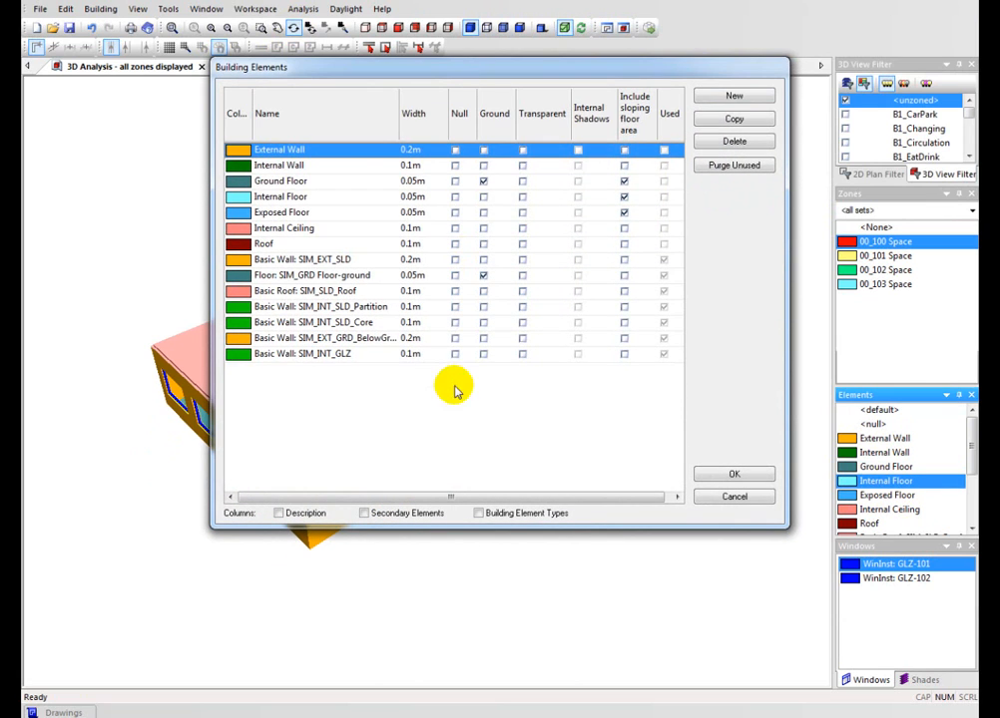
pyautogui.moveTo(550, 69); pyautogui.dragTo(492, 125)
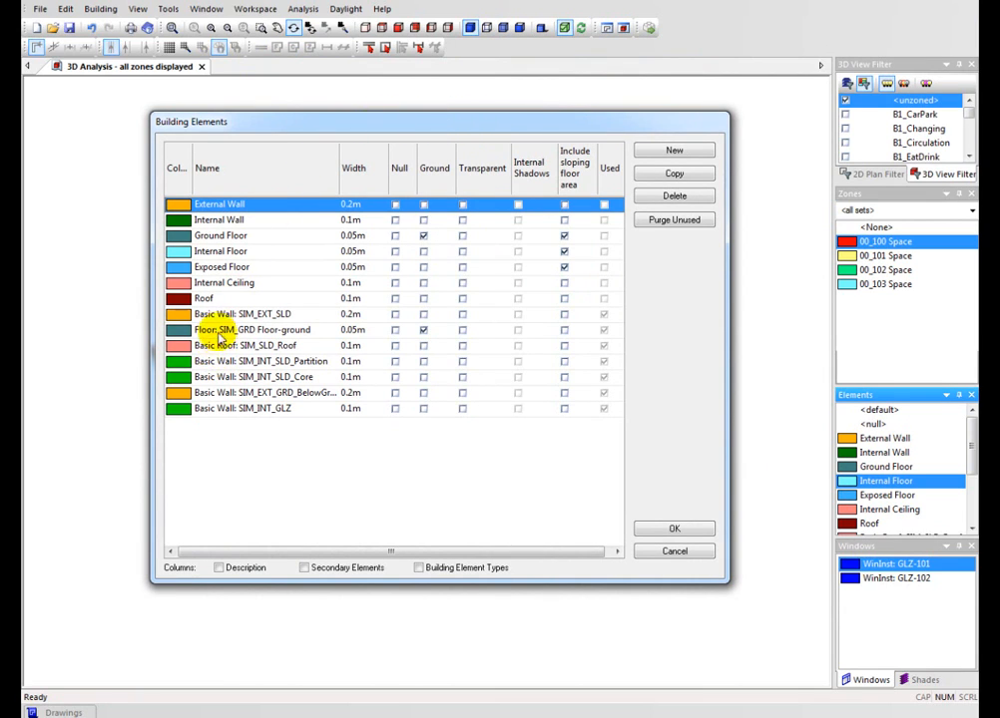
pyautogui.moveTo(159, 430); pyautogui.dragTo(78, 429)
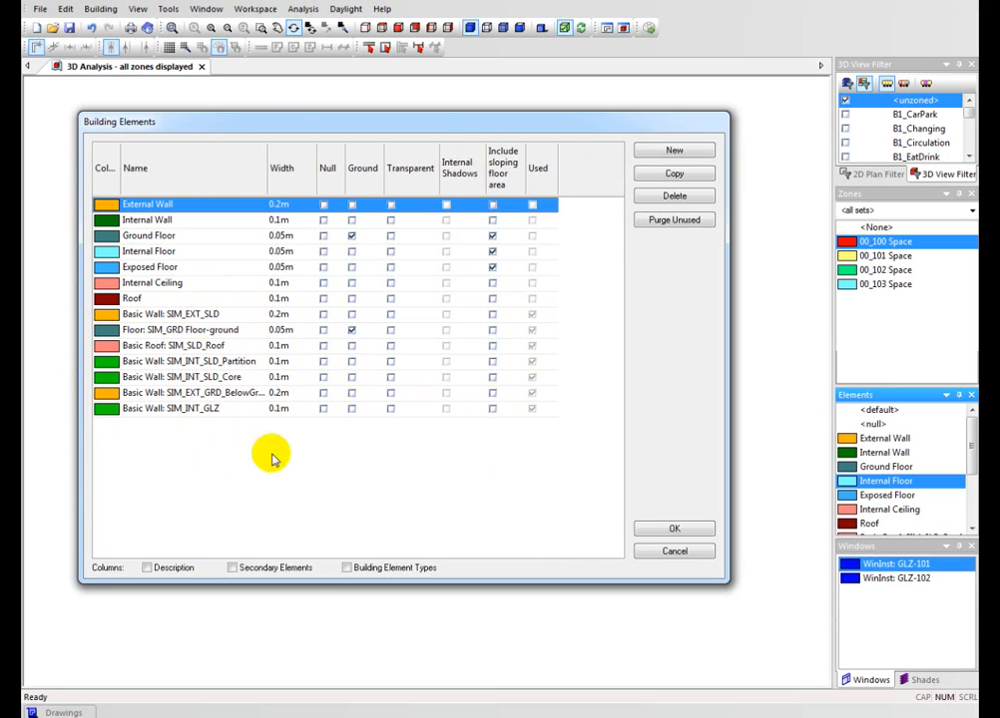
pyautogui.click(661, 551)
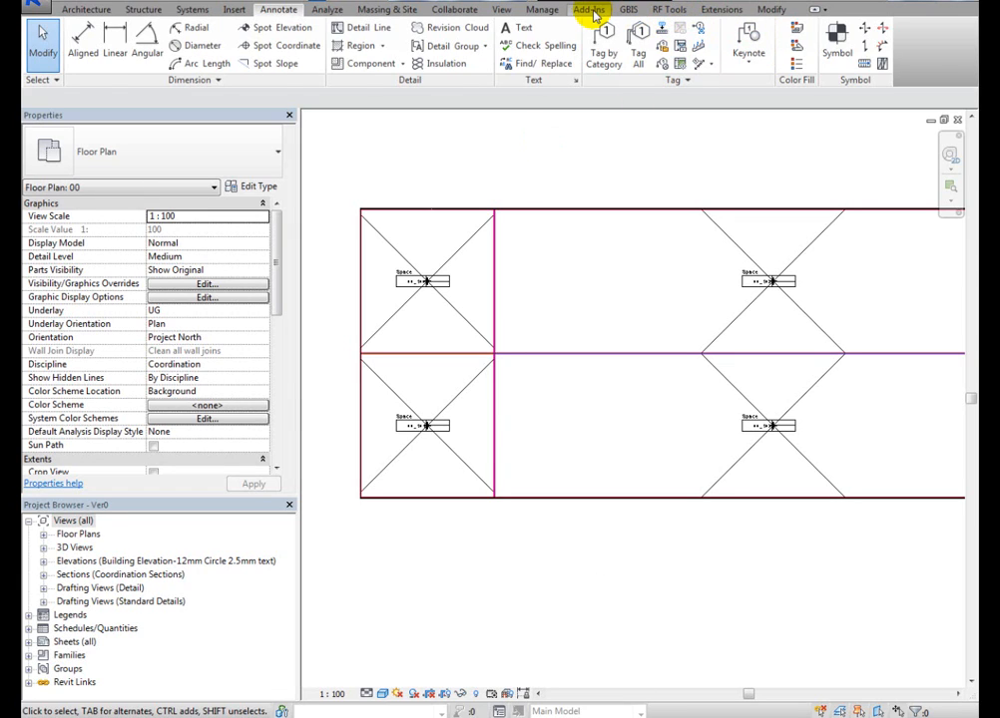
# - Return to Revit, launch Dynamo, and check the numbers on the space tags in floor plan 00
pyautogui.click(590, 10)
pyautogui.click(742, 60)
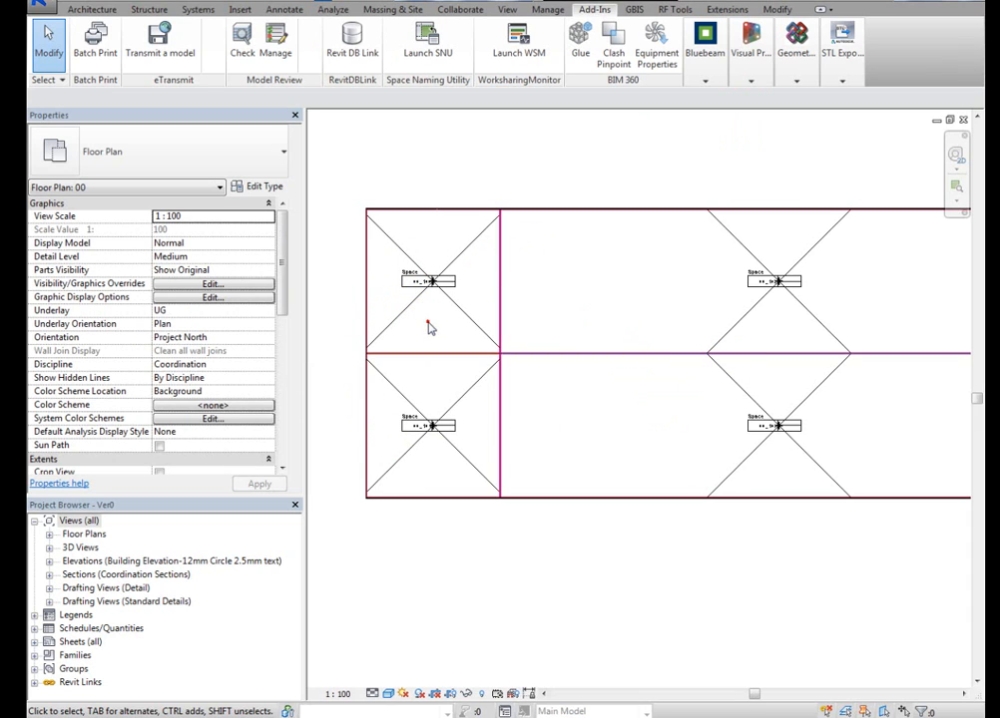
pyautogui.moveTo(417, 323); pyautogui.dragTo(469, 301, button='middle')
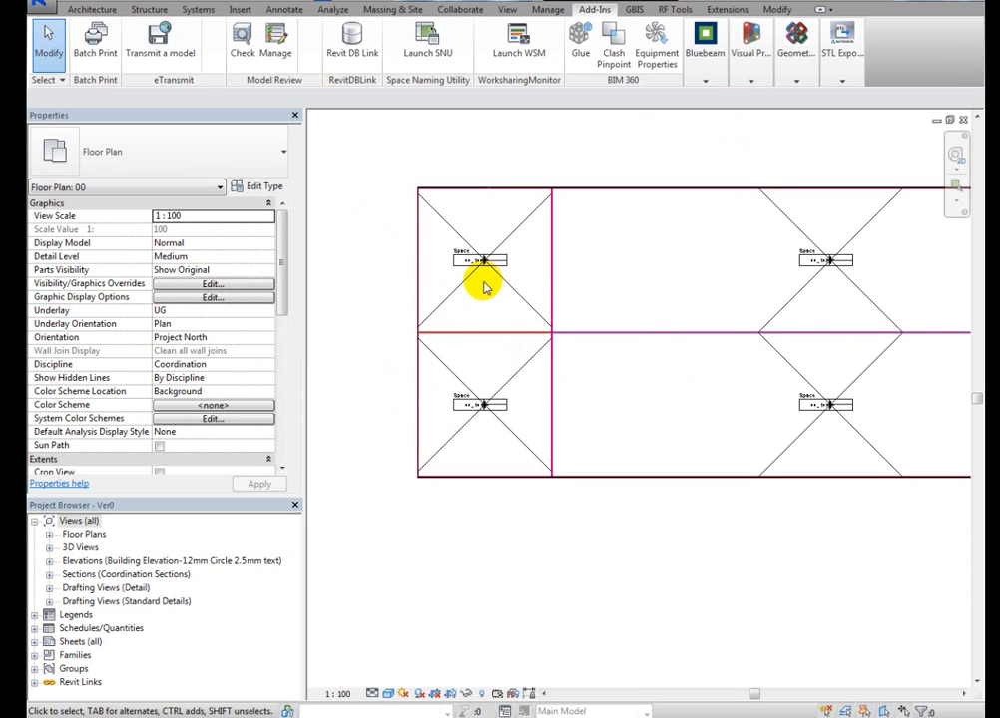
pyautogui.scroll(3, 482, 290)
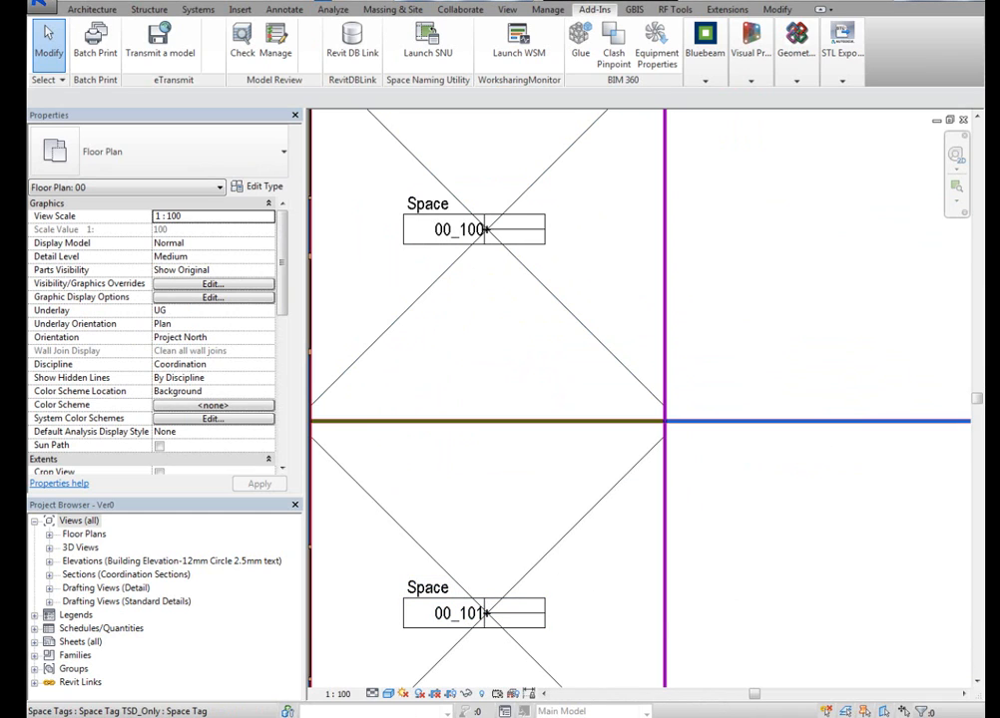
pyautogui.scroll(-5, 584, 290)
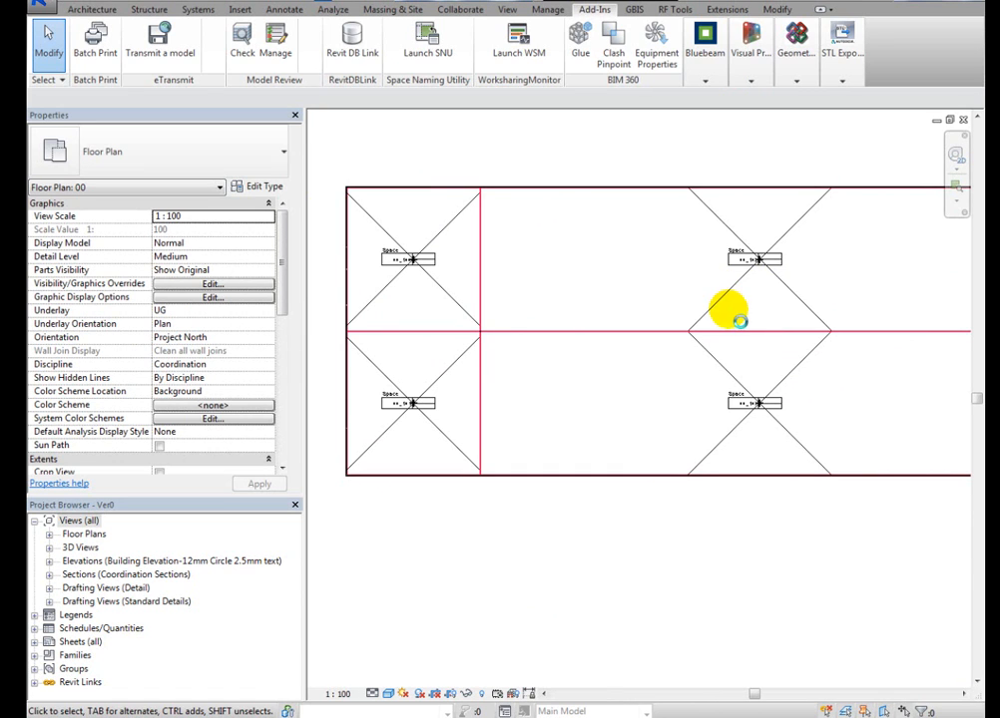
# - Set the TAS_IC parameter of the two large spaces to B1_Office
pyautogui.click(732, 295)
pyautogui.keyDown('ctrl'); pyautogui.click(722, 373); pyautogui.keyUp('ctrl')
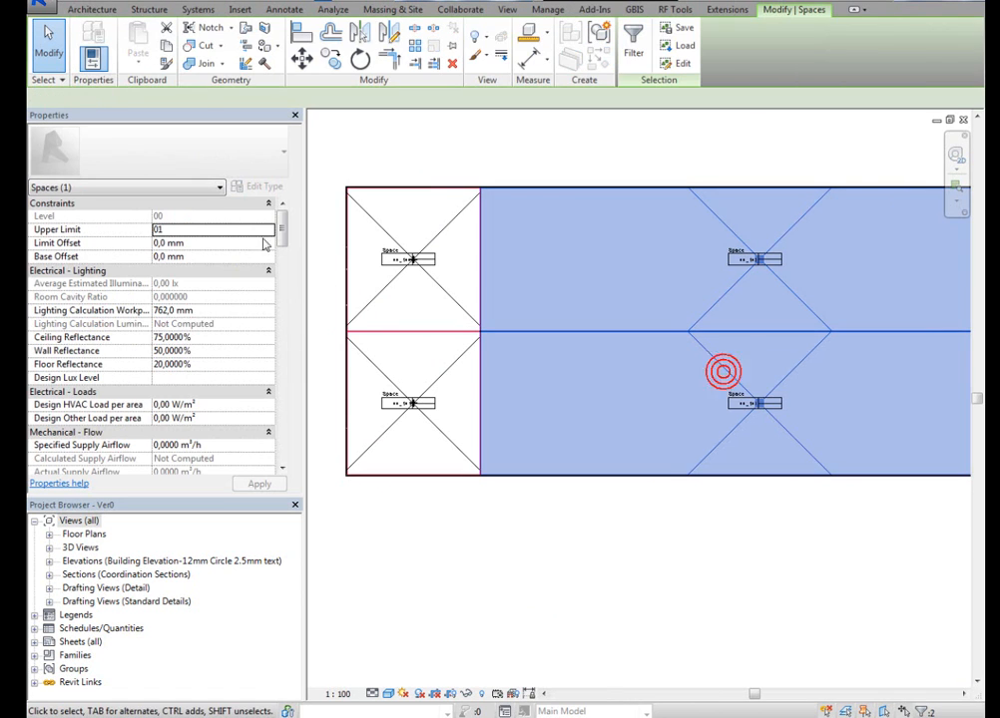
pyautogui.moveTo(281, 223); pyautogui.dragTo(286, 280)
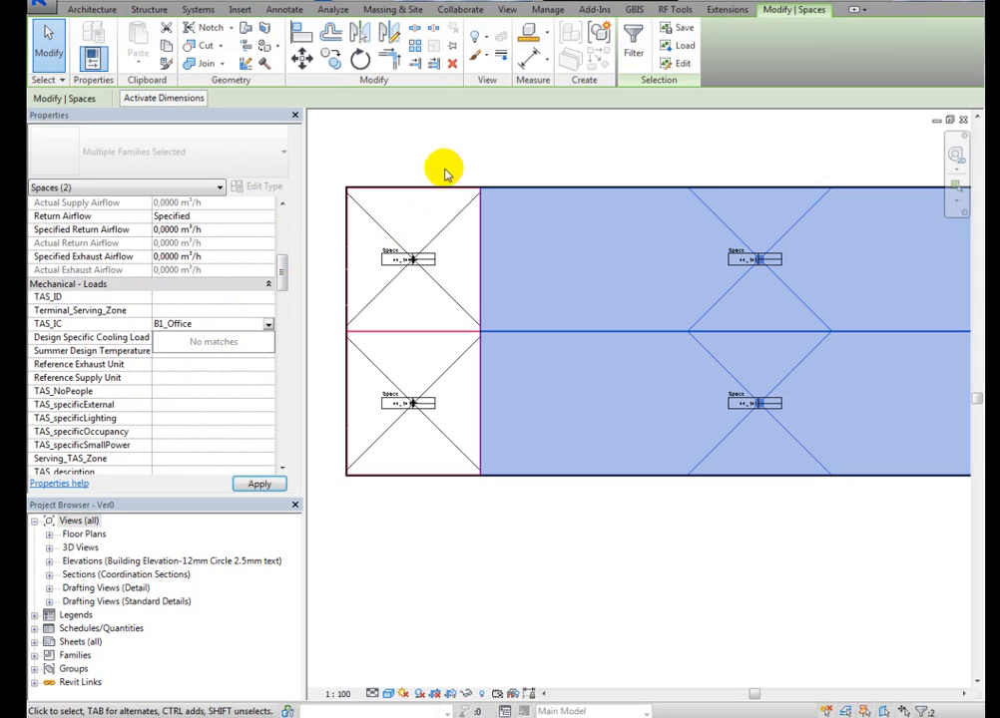
# - Set the TAS_IC parameter of the two small spaces, 00_100 and 00_101, to B1_Toilet
pyautogui.click(455, 223)
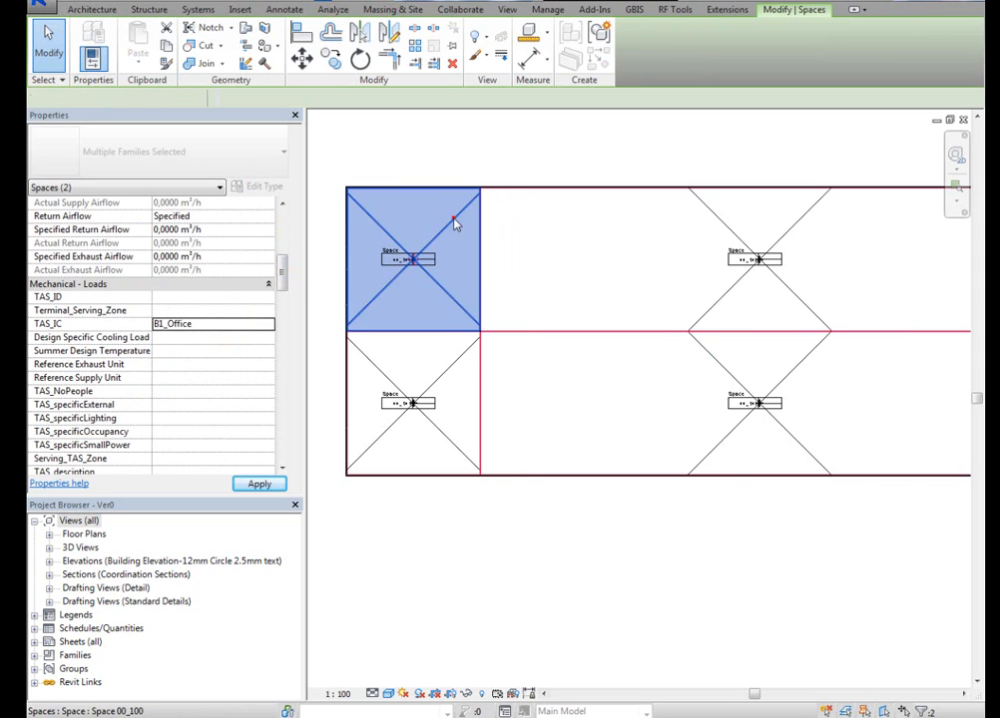
pyautogui.keyDown('ctrl'); pyautogui.click(454, 362); pyautogui.keyUp('ctrl')
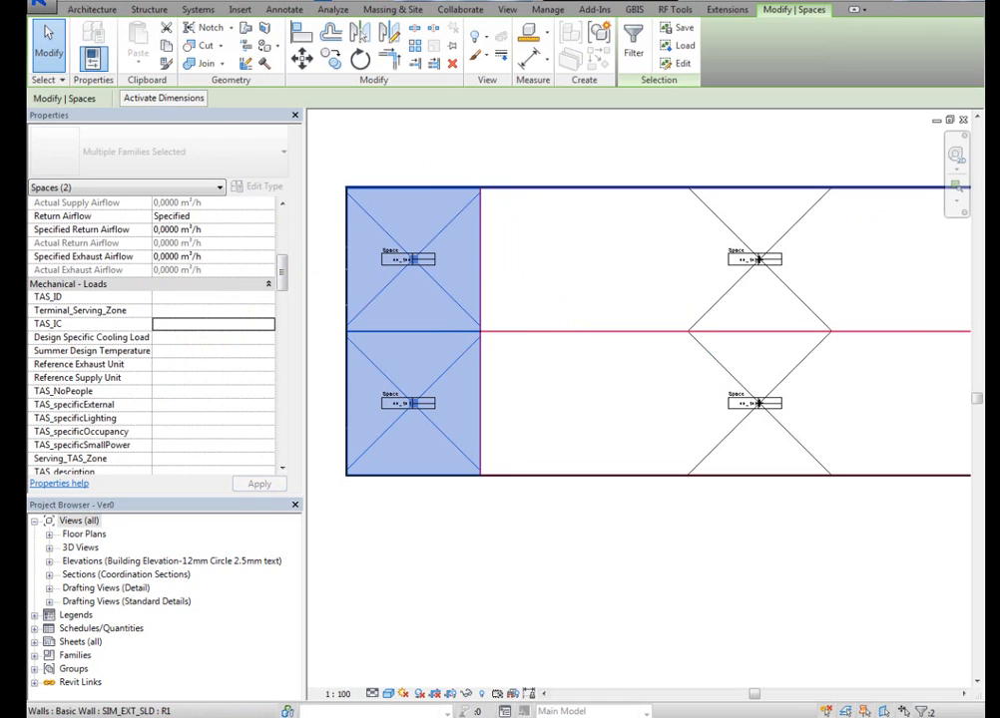
pyautogui.click(192, 325)
pyautogui.write('B1_Toilet')
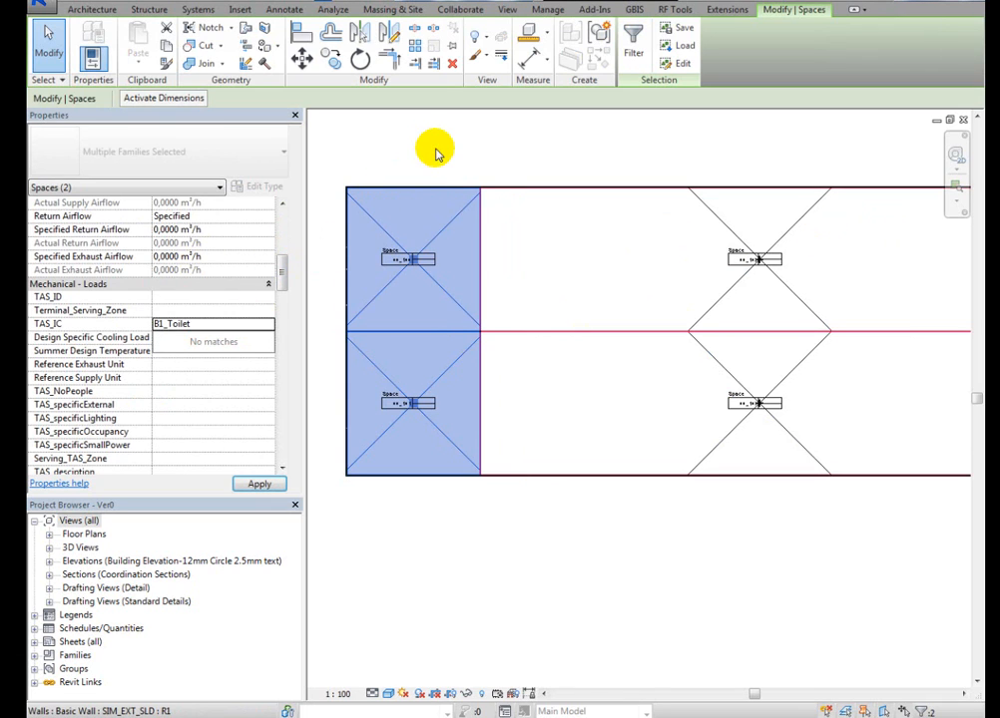
pyautogui.click(435, 148)
# - Check the TAS_IC value of space 00_100 in its properties and clear the selection
pyautogui.scroll(3, 387, 279)
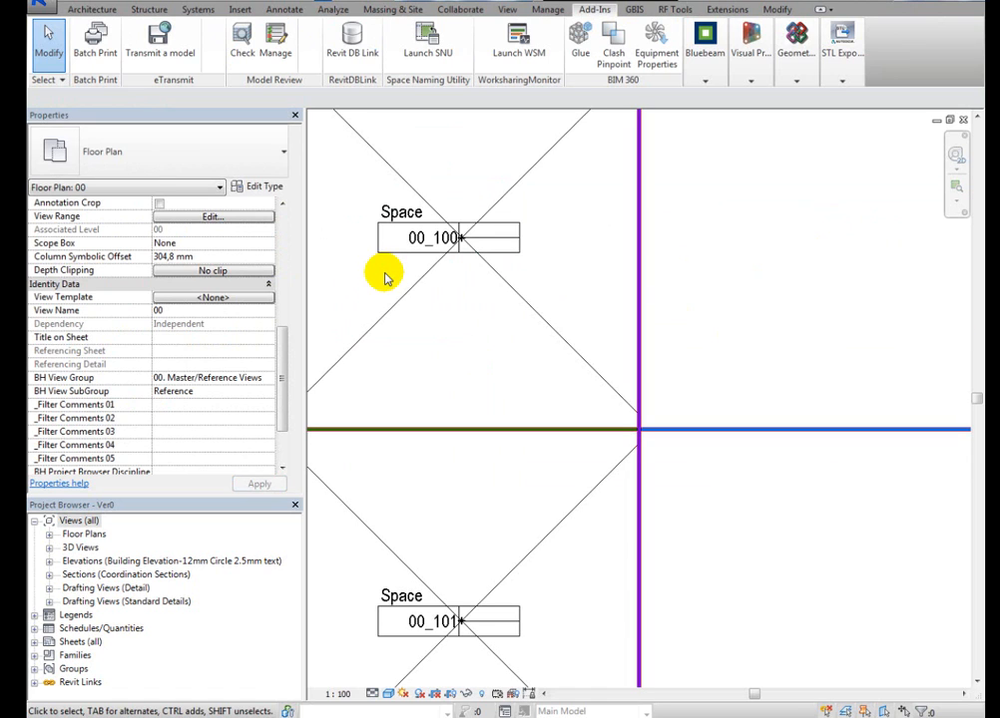
pyautogui.moveTo(388, 280); pyautogui.dragTo(456, 298, button='middle')
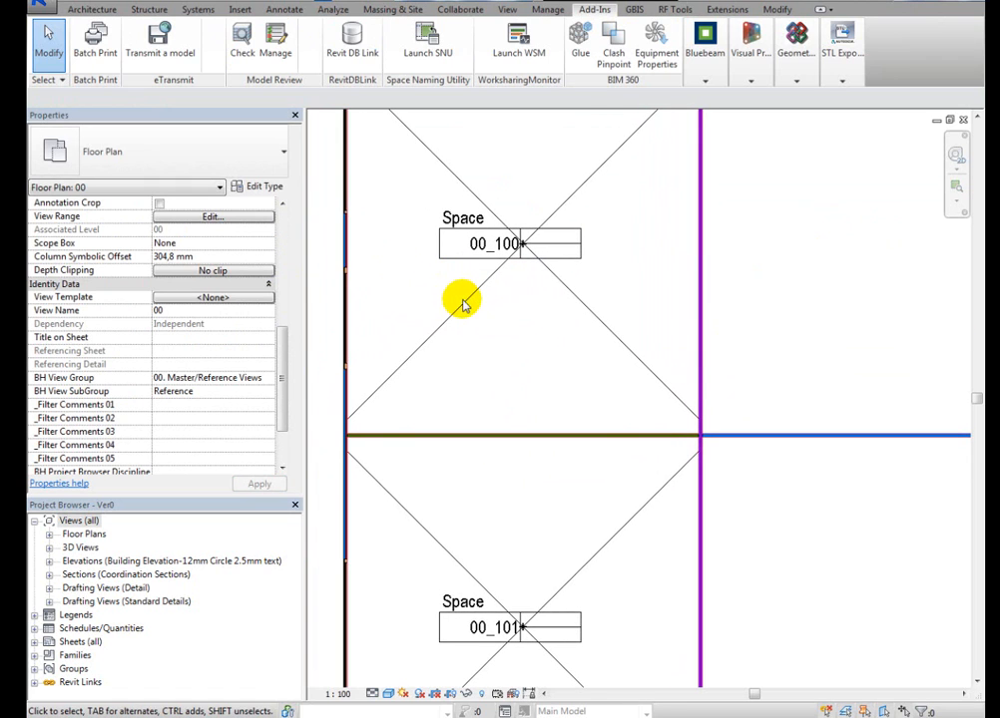
pyautogui.click(461, 302)
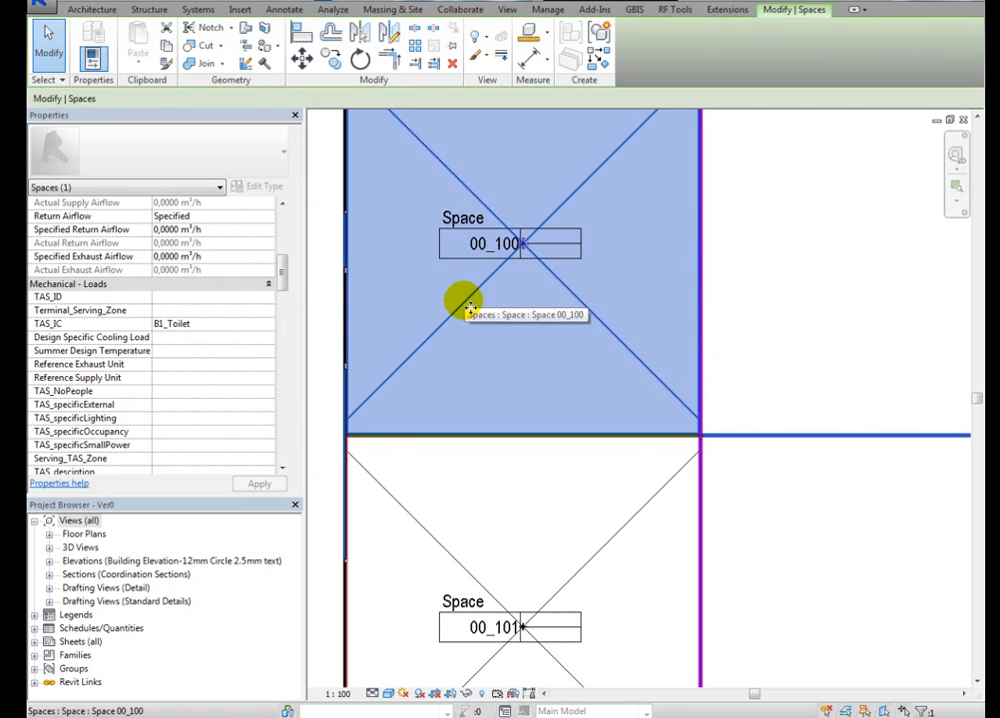
pyautogui.press('Escape')
pyautogui.scroll(-3, 810, 261)
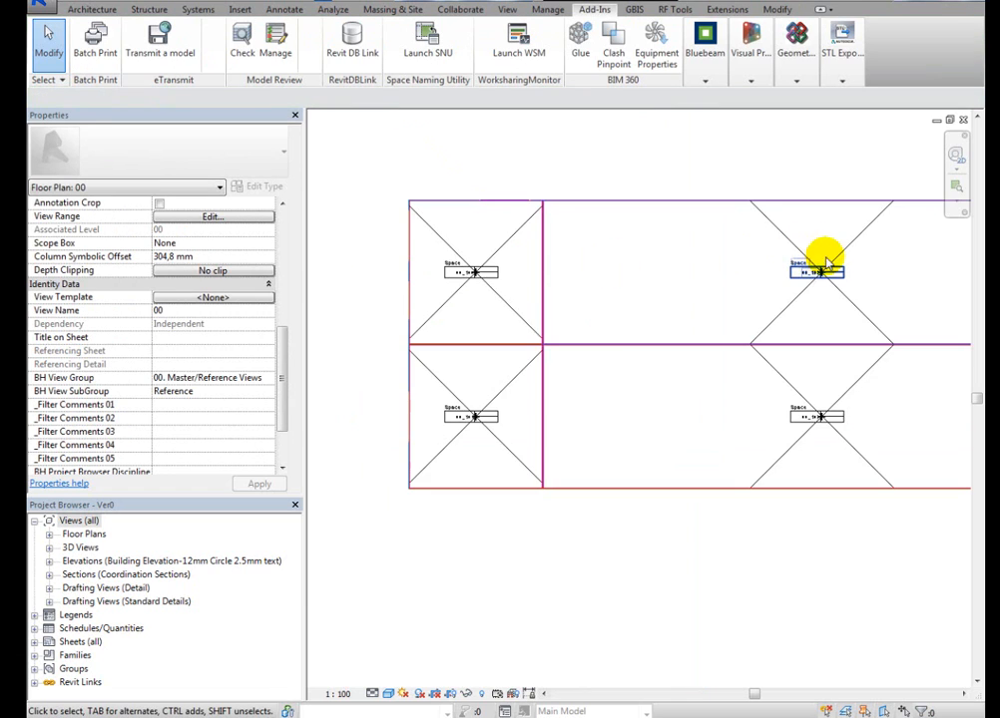
pyautogui.moveTo(764, 259); pyautogui.dragTo(769, 251, button='middle')
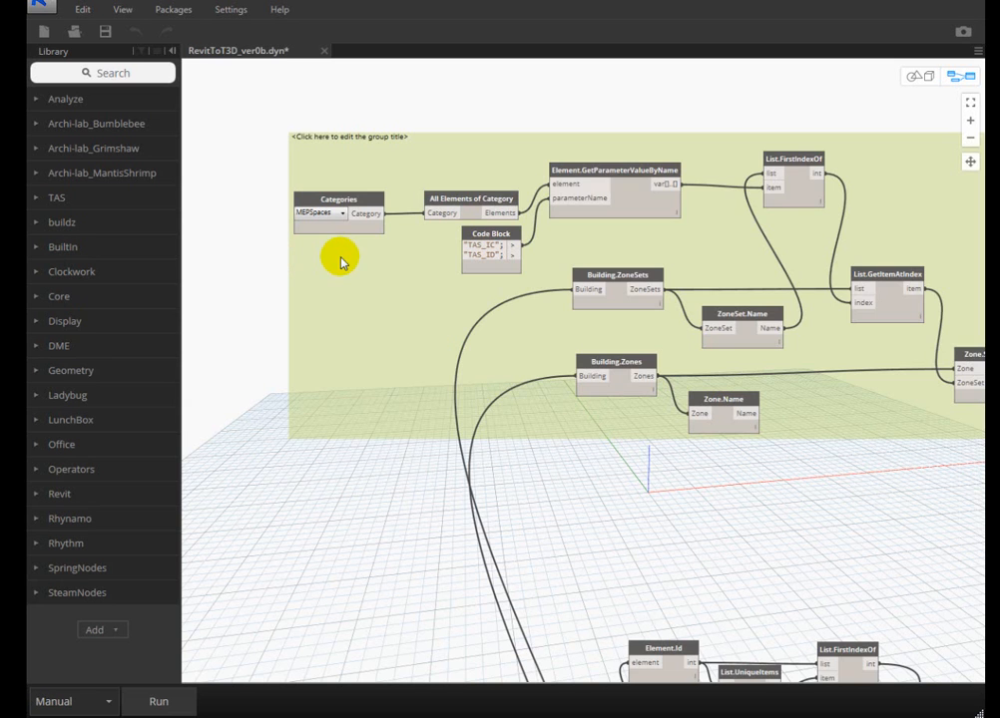
# - Examine the Categories node of the RevitToT3D_ver0b graph in Dynamo and expand the TAS node library
pyautogui.moveTo(290, 250); pyautogui.dragTo(321, 297, button='middle')
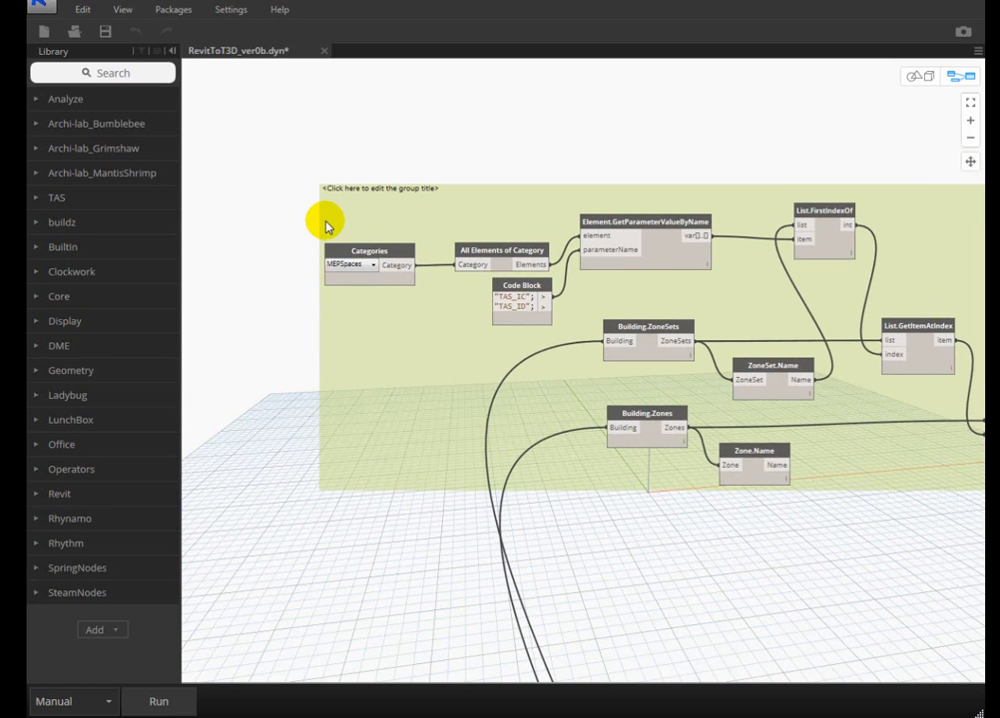
pyautogui.scroll(-5, 328, 223)
pyautogui.scroll(8, 339, 238)
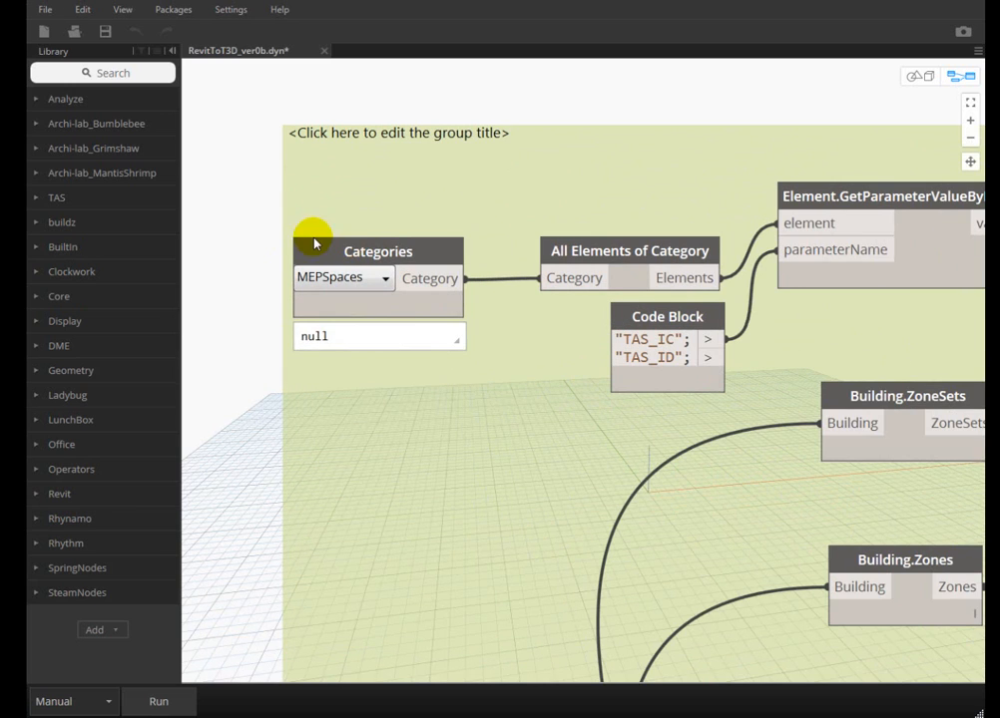
pyautogui.click(35, 199)
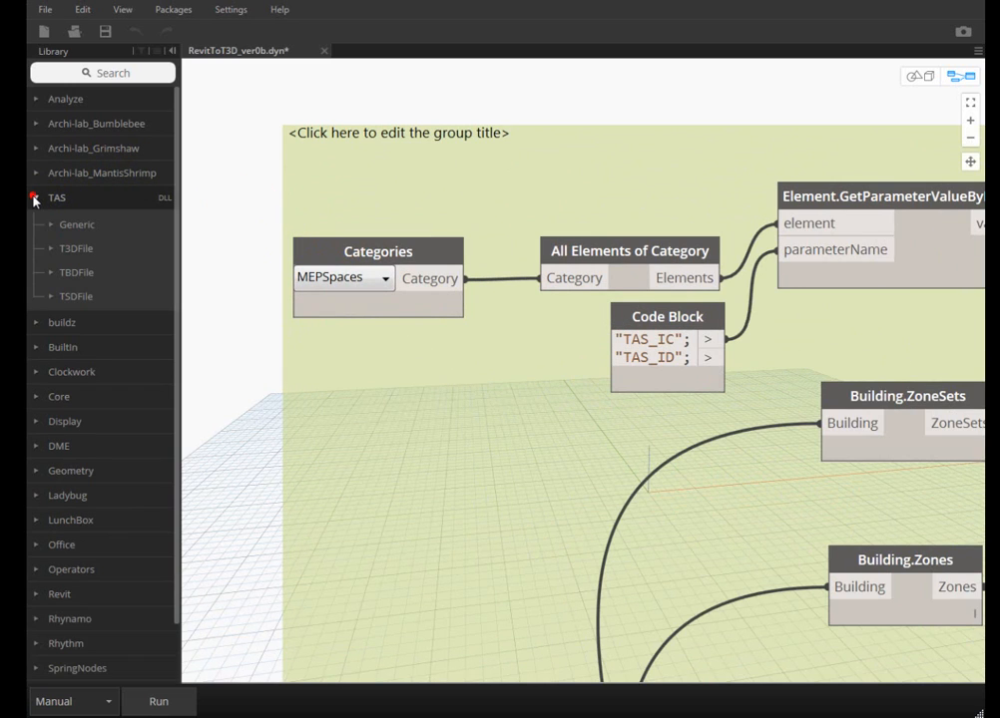
# - Expand the T3DFile category of the TAS library and move the File Path group closer to the T3DDocument.Open node
pyautogui.click(48, 249)
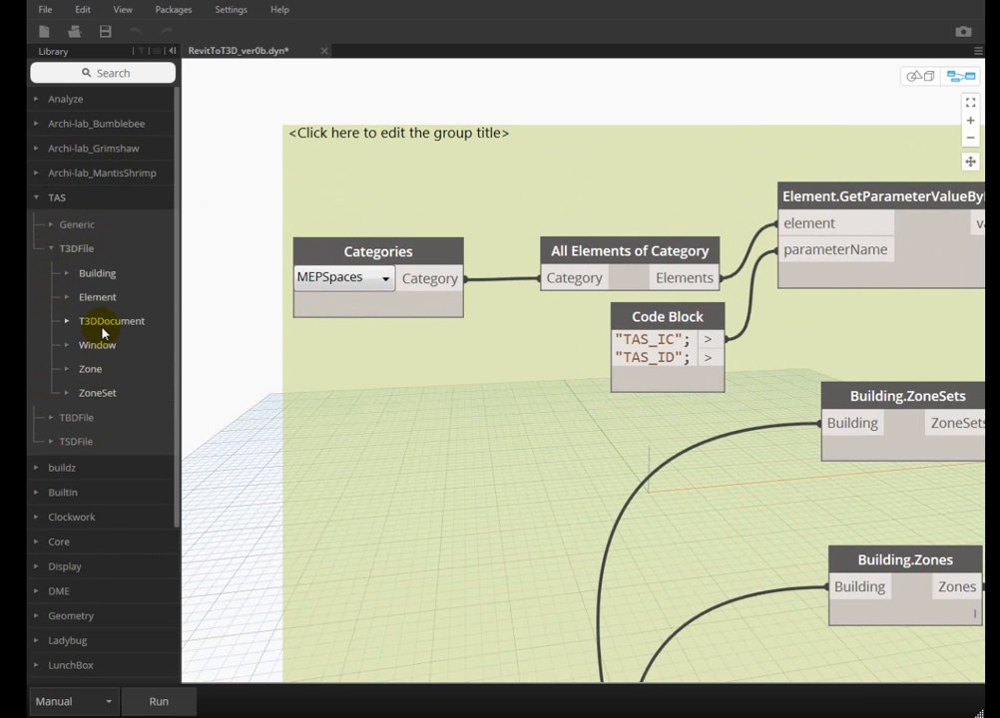
pyautogui.scroll(-6, 384, 154)
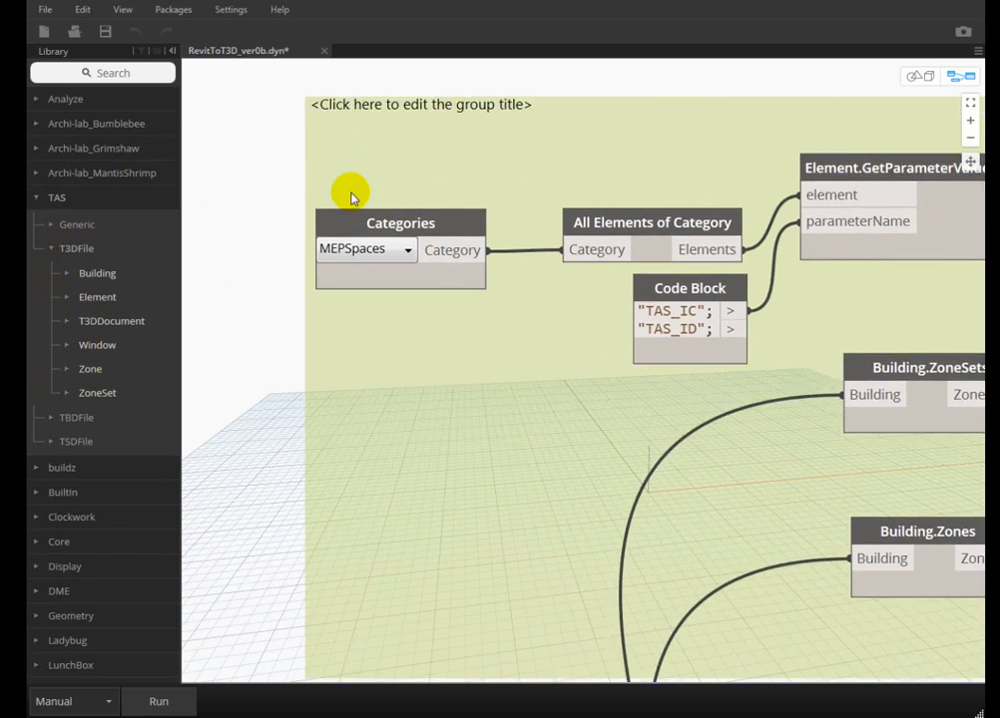
pyautogui.scroll(-3, 361, 280)
pyautogui.scroll(9, 335, 282)
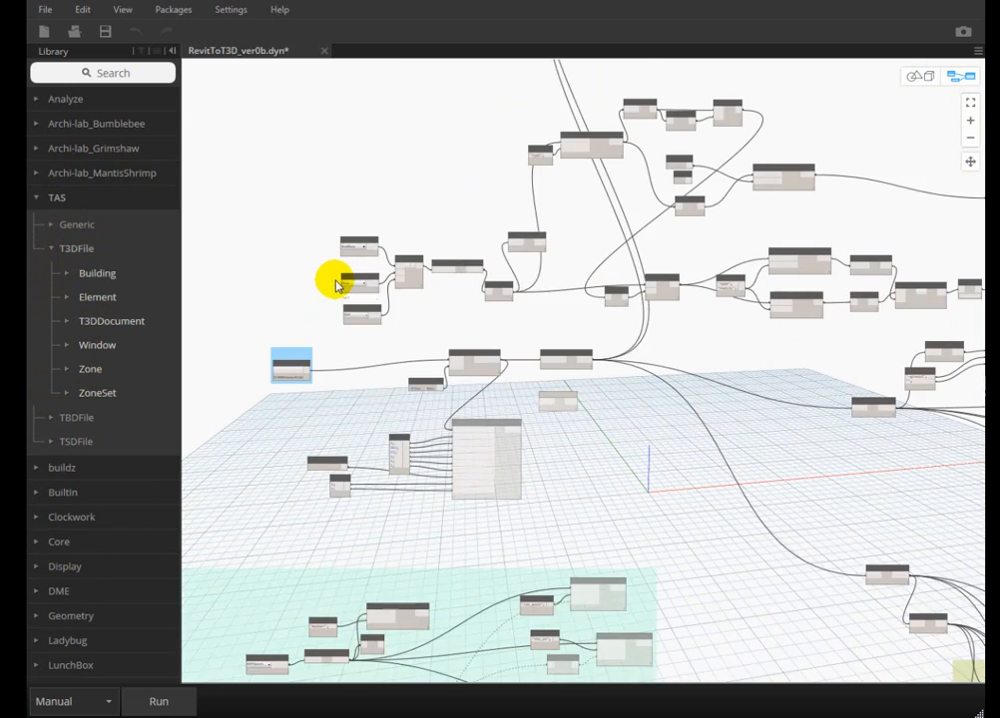
pyautogui.scroll(5, 331, 264)
pyautogui.moveTo(331, 263); pyautogui.dragTo(513, 242)
pyautogui.moveTo(659, 228); pyautogui.dragTo(497, 226, button='middle')
pyautogui.scroll(1, 526, 228)
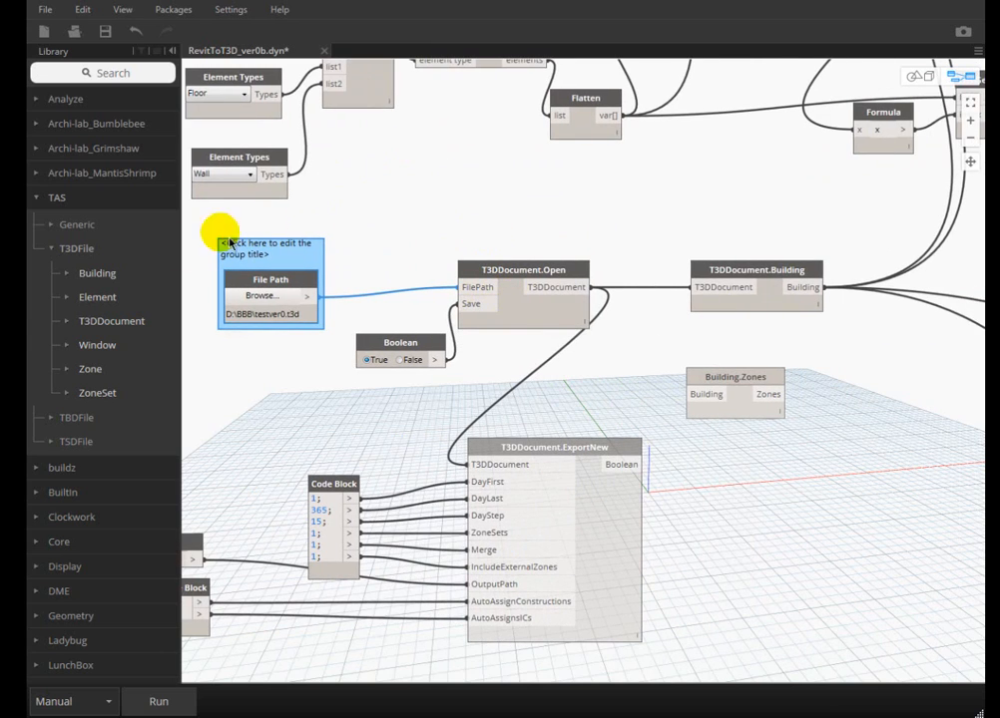
# - Review the nodes offered under T3DDocument and Building in the T3DFile library, collapsing each category after viewing it
pyautogui.click(65, 322)
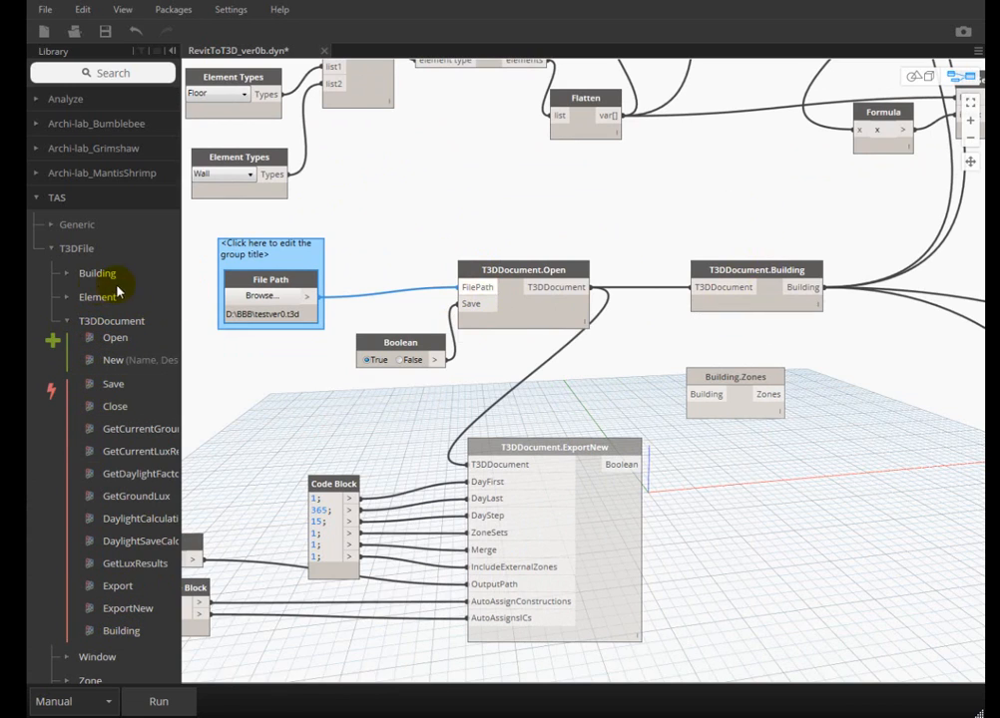
pyautogui.click(66, 322)
pyautogui.moveTo(684, 275); pyautogui.dragTo(499, 307, button='middle')
pyautogui.click(67, 274)
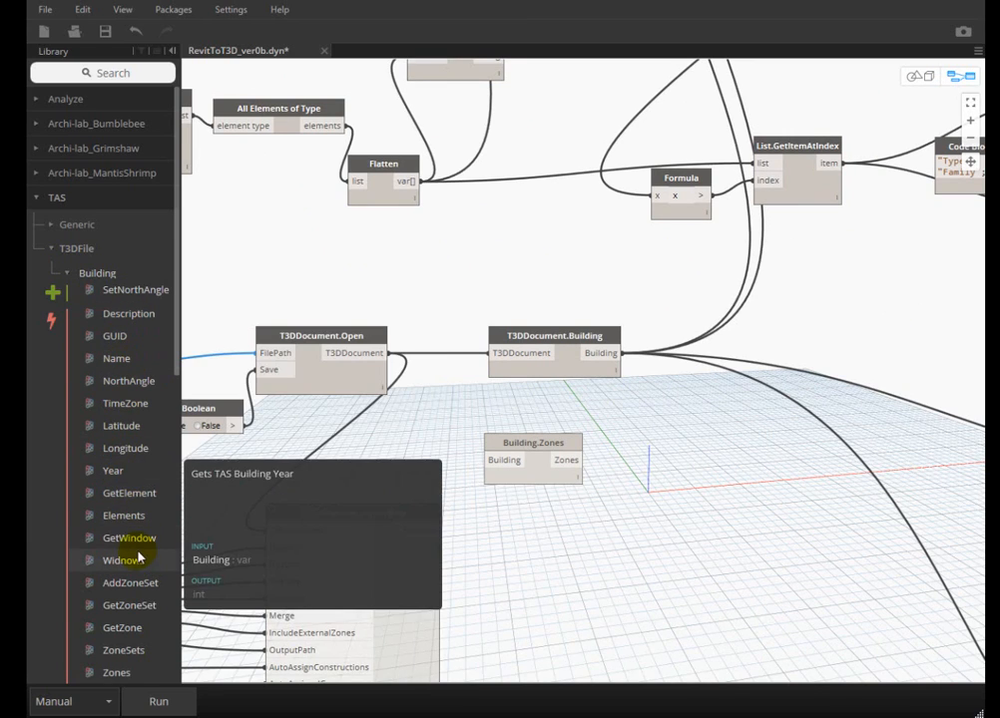
pyautogui.scroll(-3, 126, 610)
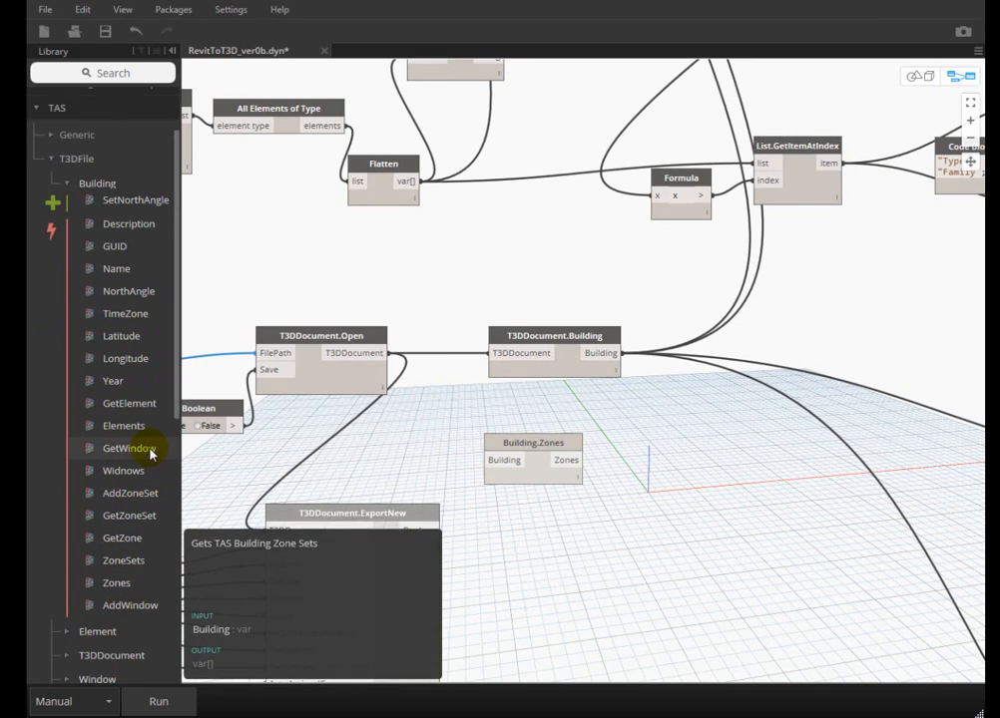
pyautogui.click(67, 185)
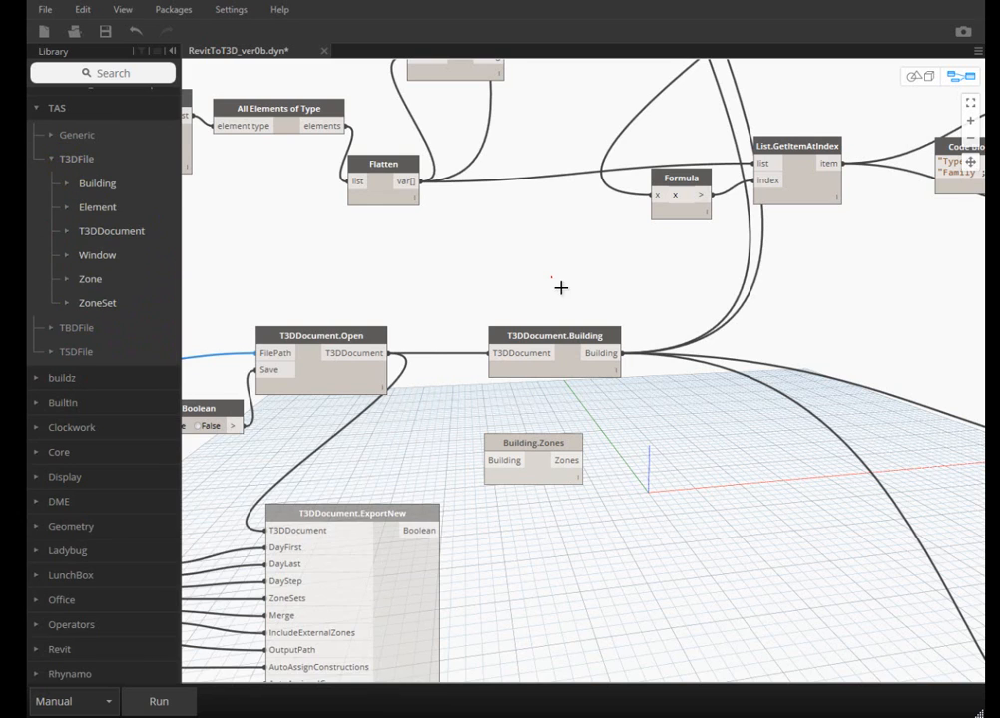
# - Point the File Path node to the TAS3D file testver0 in the D:\BBB folder
pyautogui.scroll(-2, 555, 283)
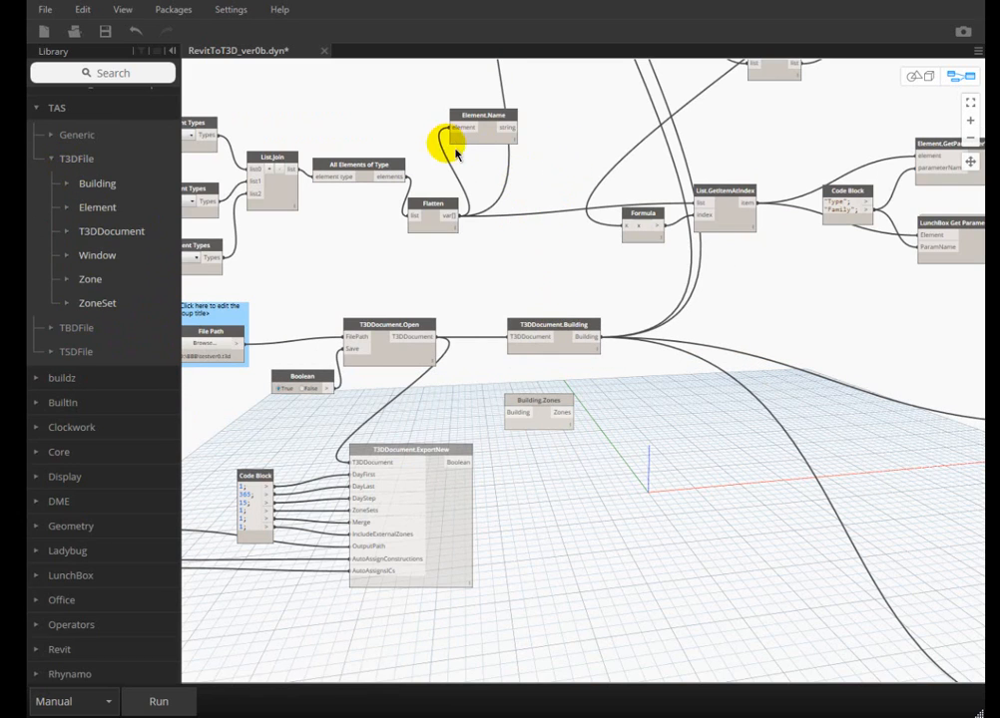
pyautogui.moveTo(536, 168); pyautogui.dragTo(712, 143, button='middle')
pyautogui.scroll(5, 453, 341)
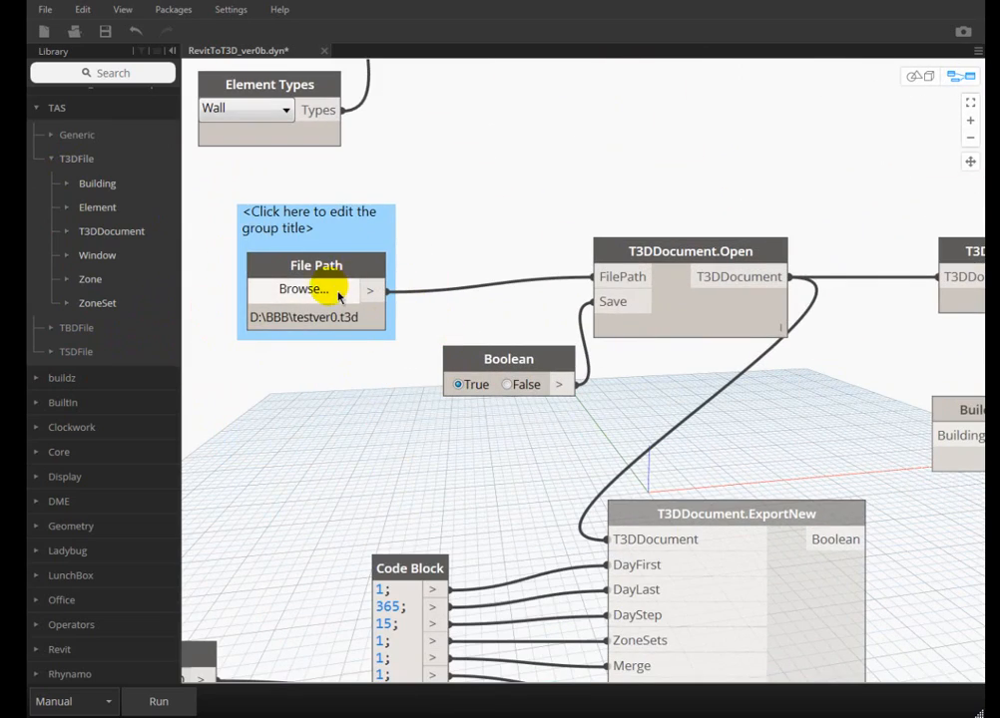
pyautogui.click(329, 290)
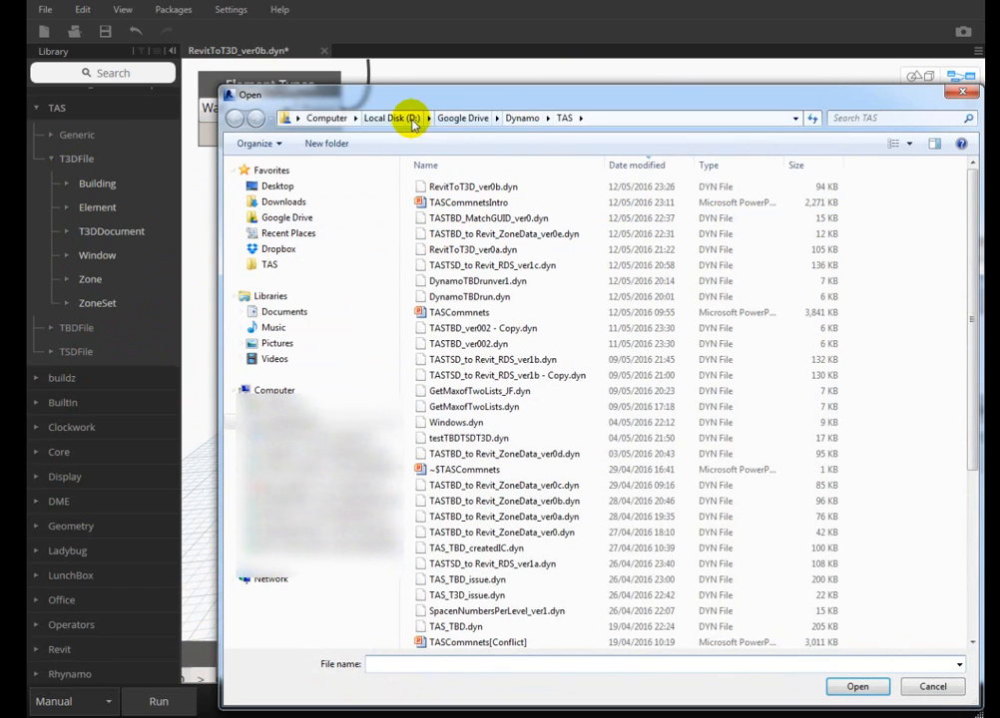
pyautogui.click(389, 117)
pyautogui.doubleClick(439, 201)
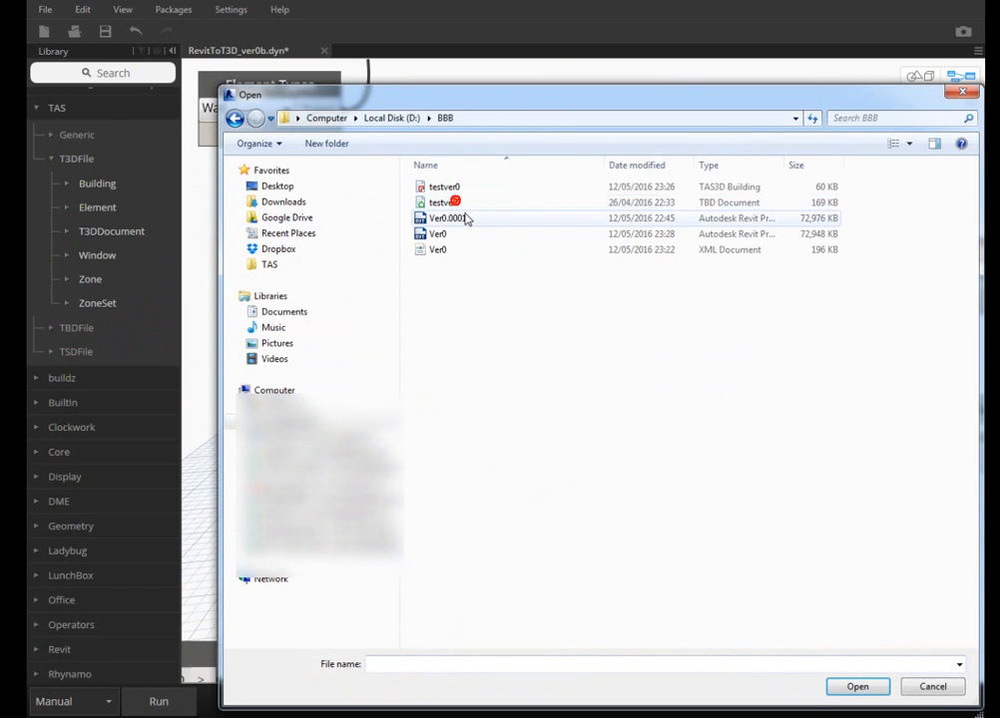
pyautogui.click(463, 193)
pyautogui.click(857, 686)
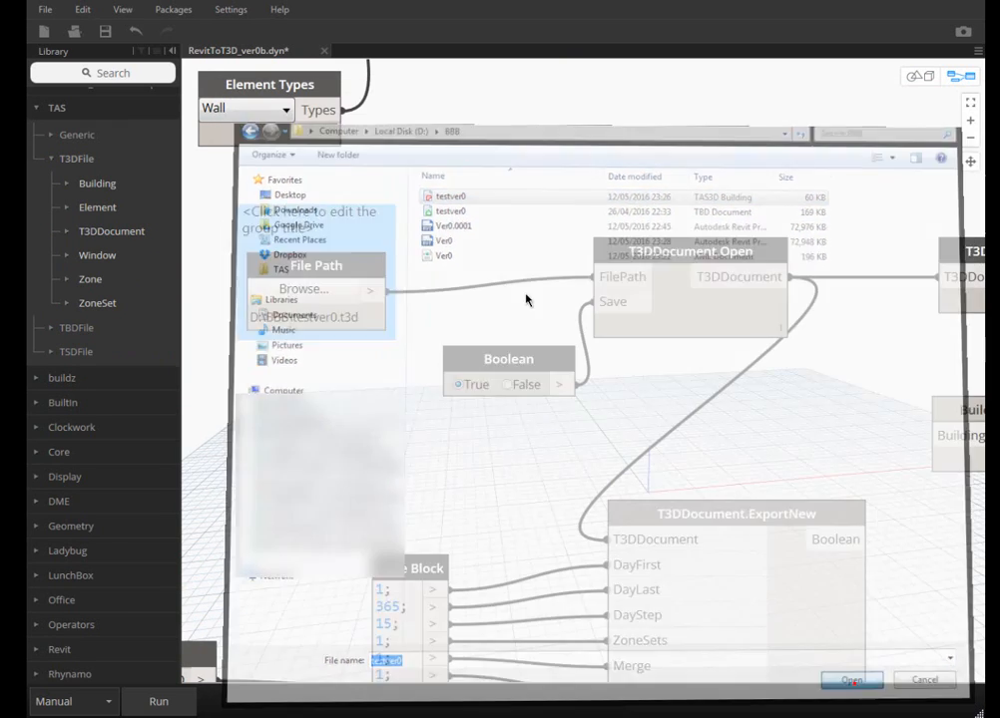
# - Examine the T3DDocument.Open node and the group that matches the spaces' TAS_IC values to zone sets through Zone.SetZoneSet
pyautogui.moveTo(479, 200); pyautogui.dragTo(415, 196, button='middle')
pyautogui.scroll(-1, 410, 252)
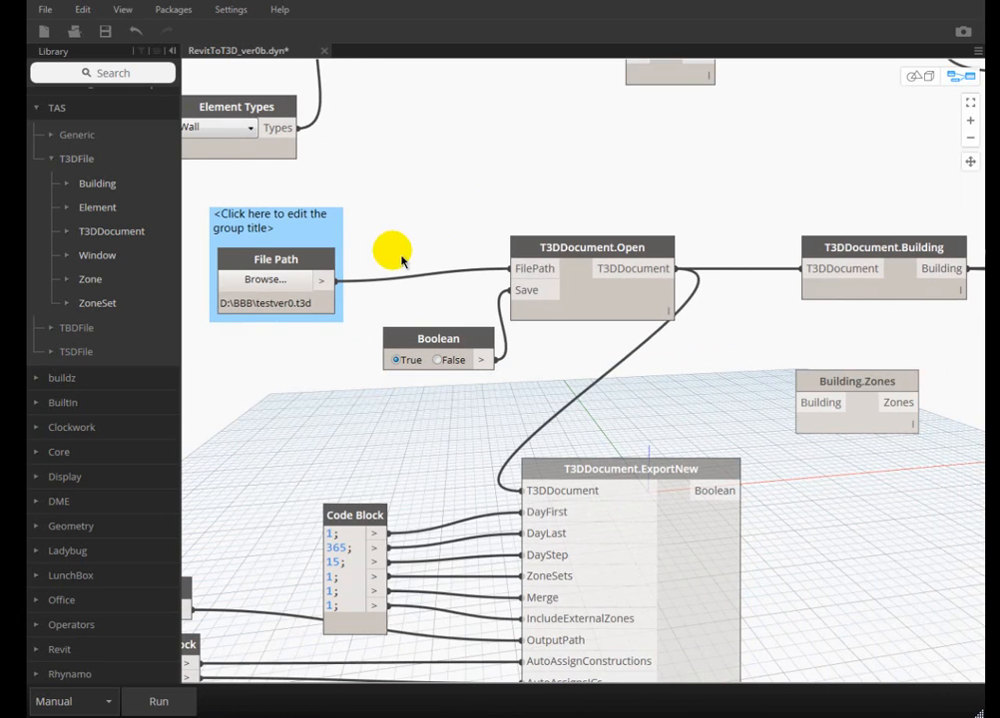
pyautogui.moveTo(579, 282)
pyautogui.scroll(-3, 421, 248)
pyautogui.moveTo(737, 174); pyautogui.dragTo(625, 541, button='middle')
pyautogui.moveTo(480, 148); pyautogui.dragTo(395, 607, button='middle')
pyautogui.scroll(3, 446, 280)
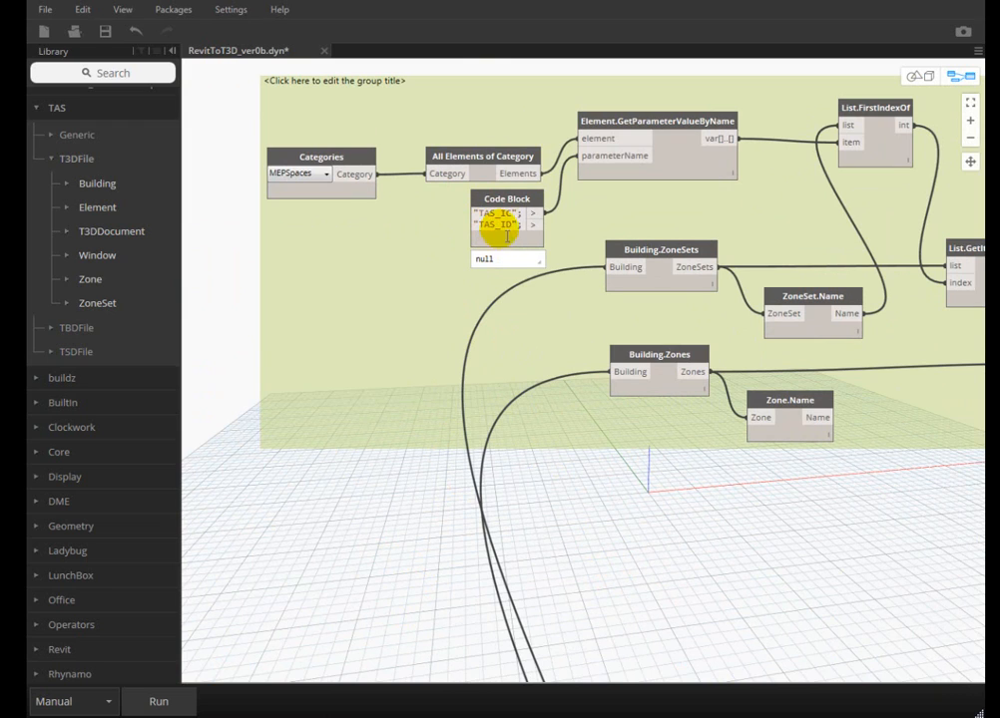
pyautogui.click(433, 236)
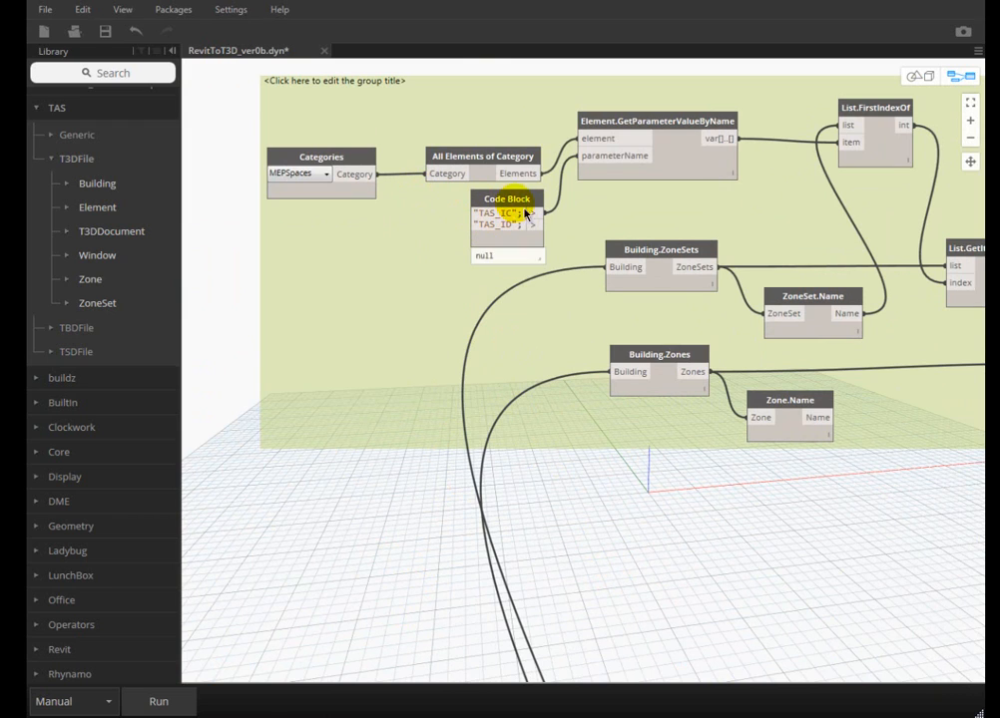
pyautogui.moveTo(803, 459); pyautogui.dragTo(431, 445, button='middle')
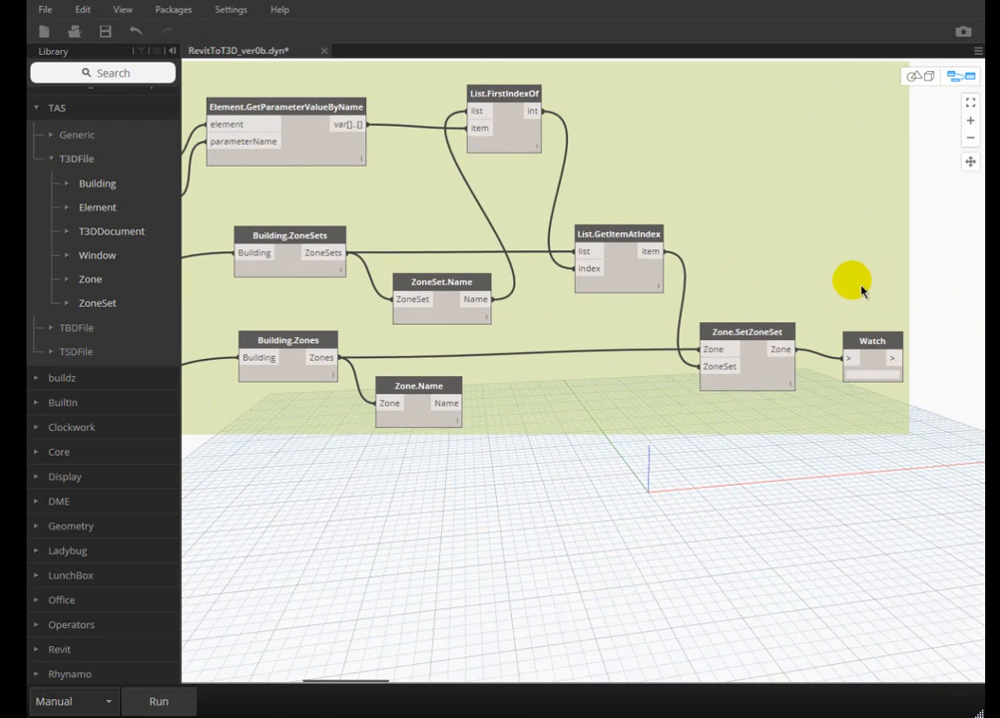
pyautogui.scroll(-10, 861, 290)
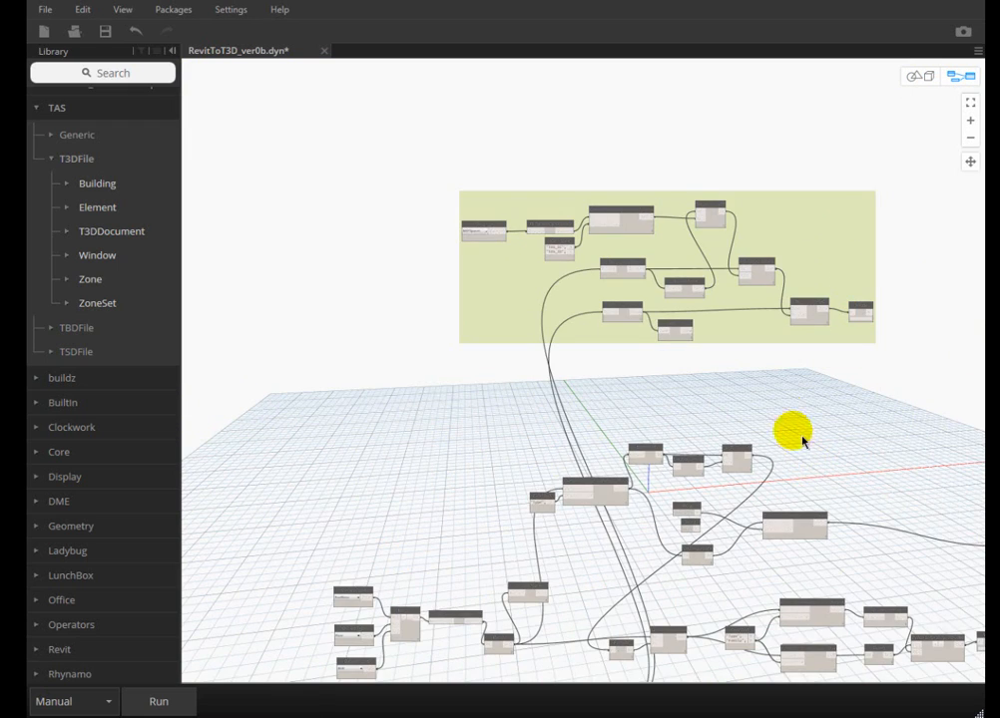
# - Examine the RoofBase, Floor and Wall Element Types nodes and the GLZ and SLD window groups with their shadow, transparency and colour nodes
pyautogui.scroll(10, 732, 222)
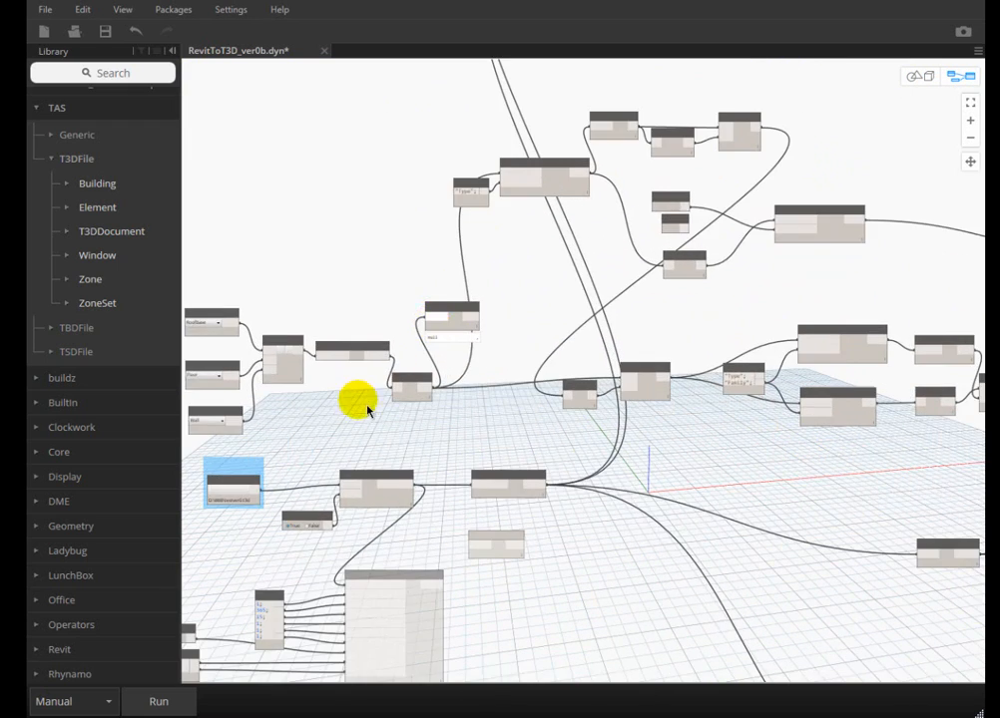
pyautogui.moveTo(349, 425); pyautogui.dragTo(781, 325, button='middle')
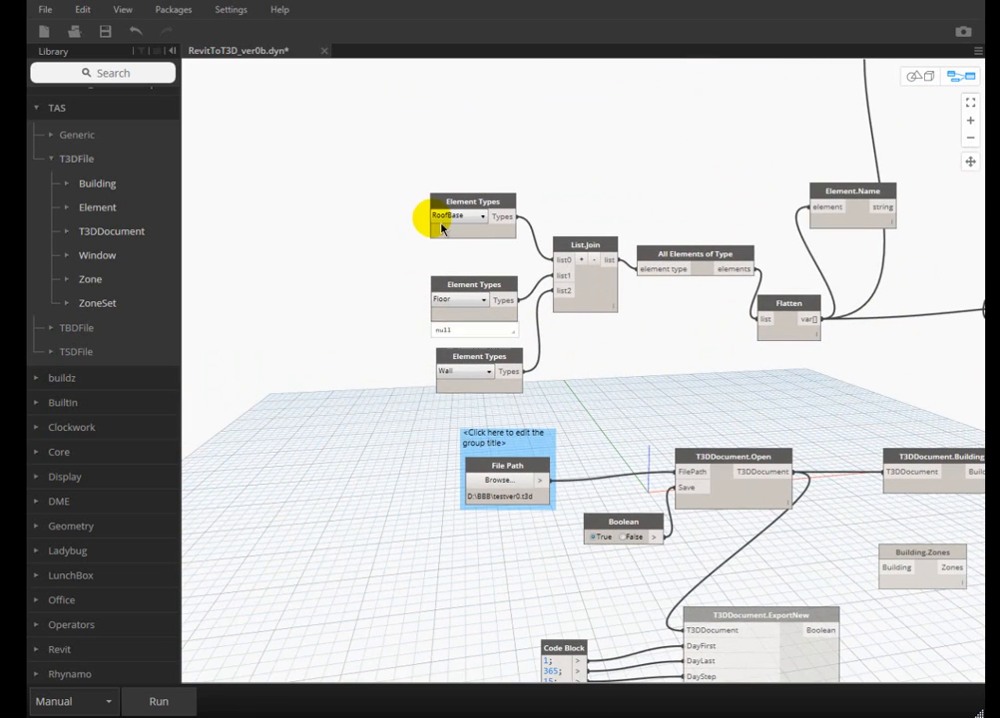
pyautogui.moveTo(395, 402); pyautogui.dragTo(289, 165, button='middle')
pyautogui.scroll(-6, 274, 159)
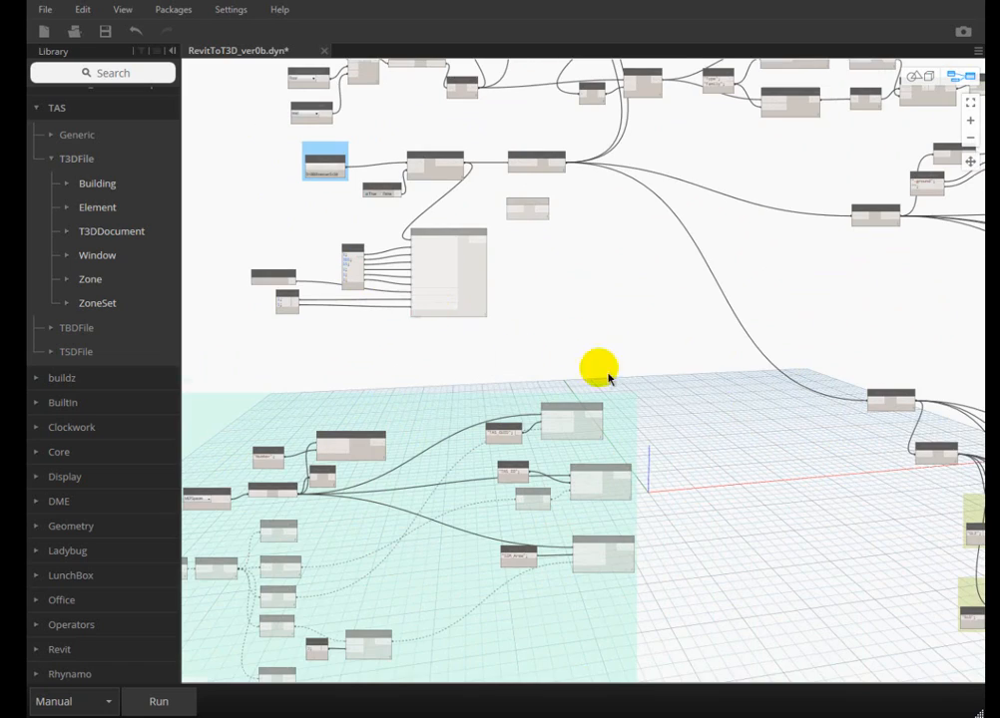
pyautogui.moveTo(658, 382); pyautogui.dragTo(419, 346, button='middle')
pyautogui.scroll(5, 578, 411)
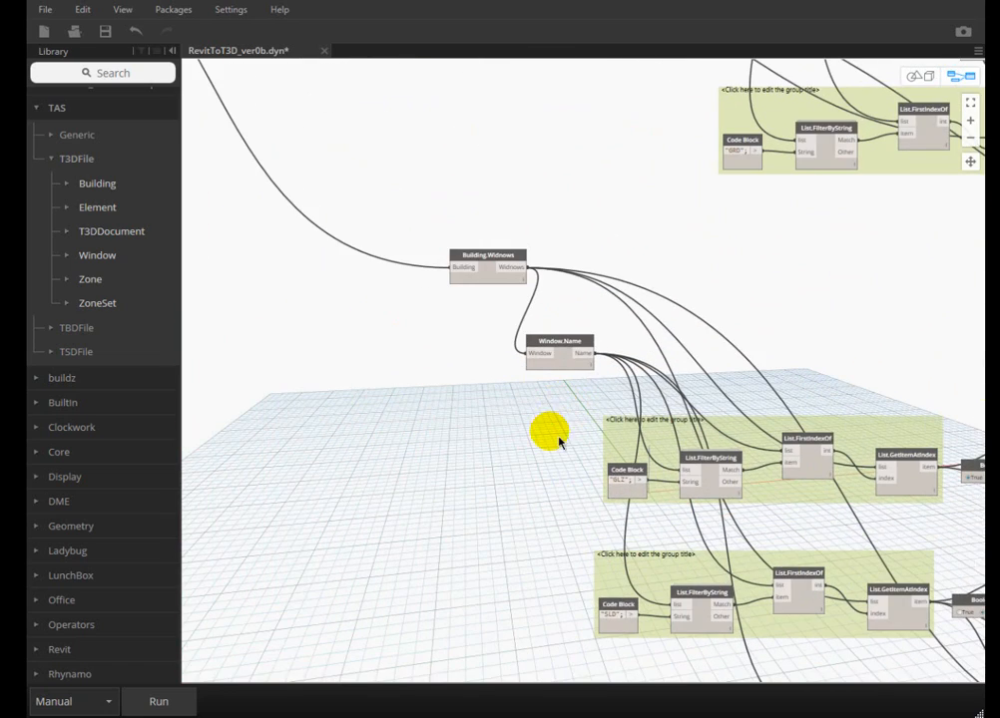
pyautogui.moveTo(560, 437); pyautogui.dragTo(420, 297, button='middle')
pyautogui.scroll(3, 350, 244)
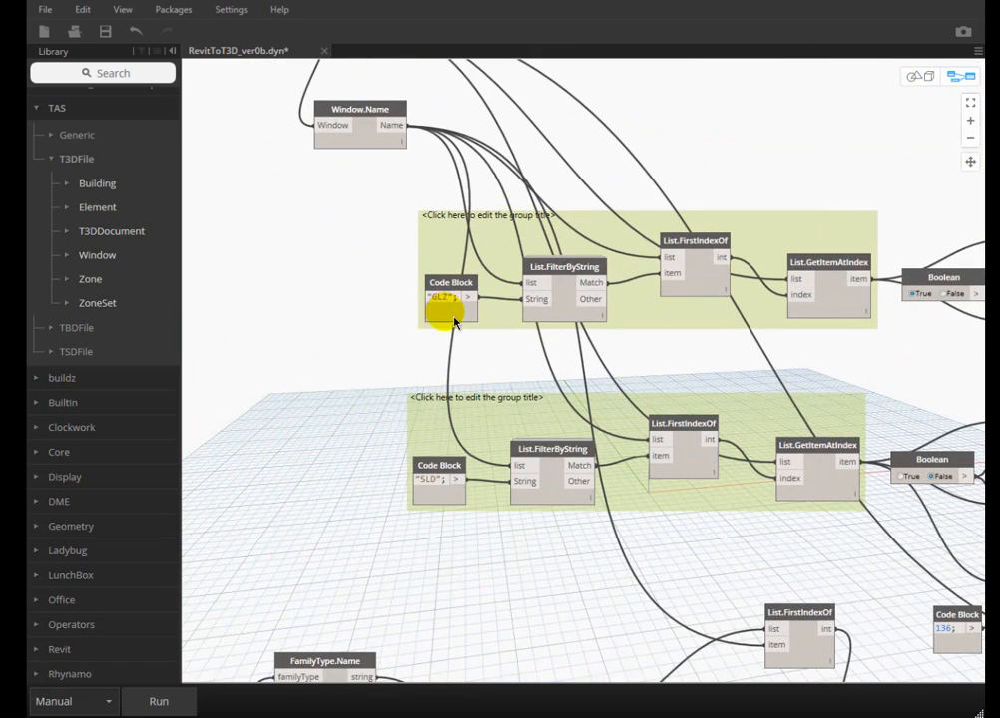
pyautogui.moveTo(898, 379); pyautogui.dragTo(529, 295, button='middle')
pyautogui.scroll(3, 597, 291)
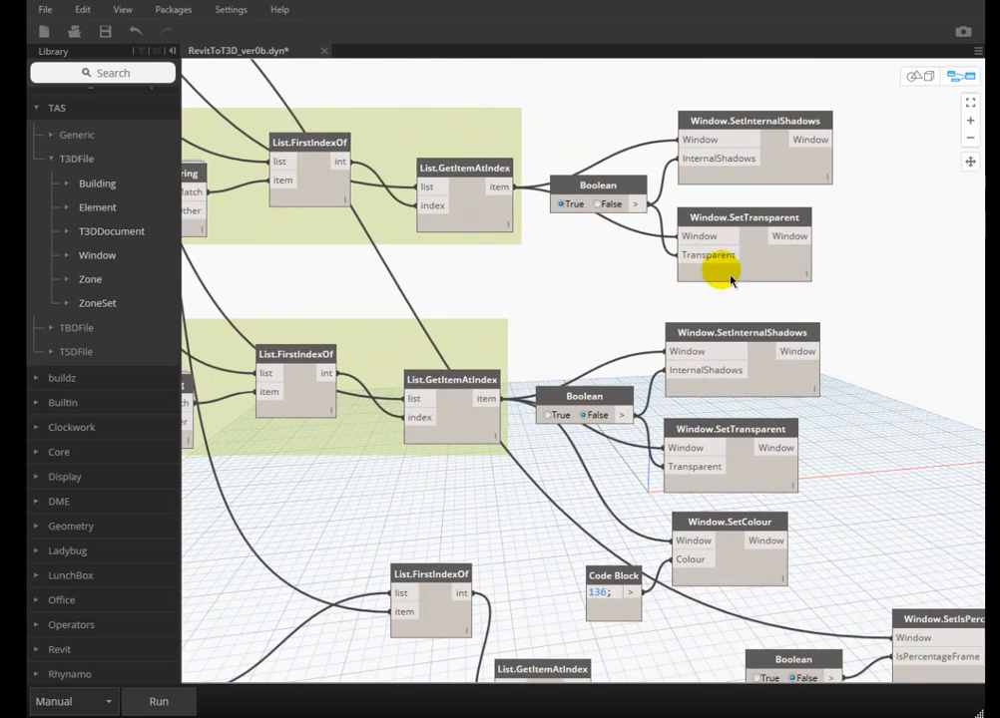
pyautogui.scroll(-3, 726, 333)
pyautogui.scroll(-4, 727, 335)
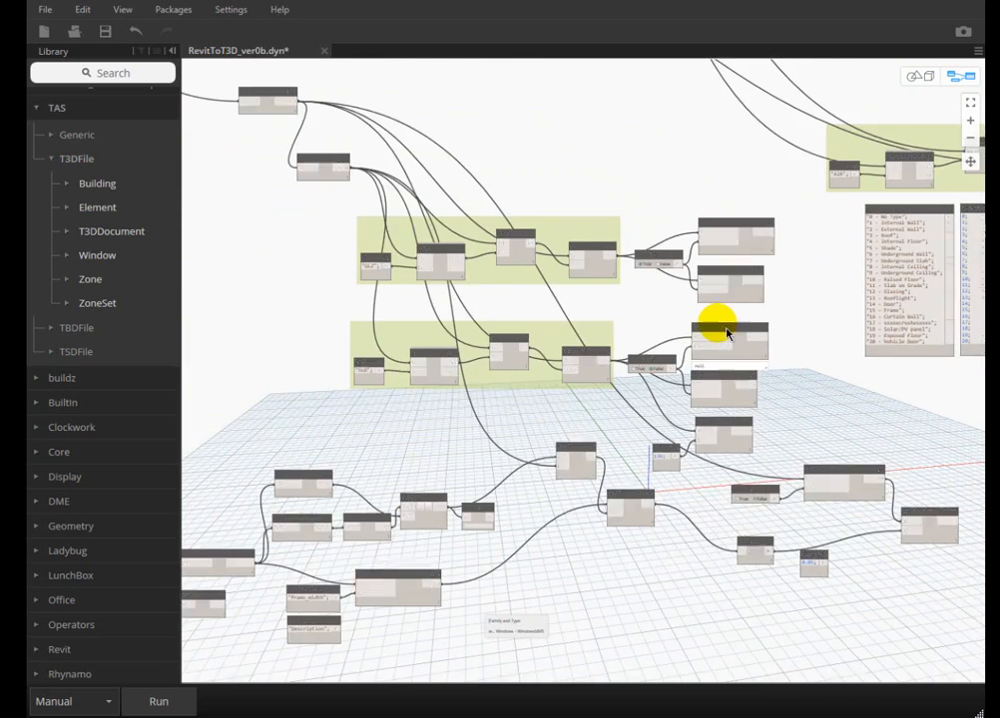
# - Run the graph, check the TAS3D.exe process in Windows Task Manager, and minimize the Task Manager
pyautogui.moveTo(264, 261); pyautogui.dragTo(817, 557, button='middle')
pyautogui.moveTo(367, 386); pyautogui.dragTo(837, 536, button='middle')
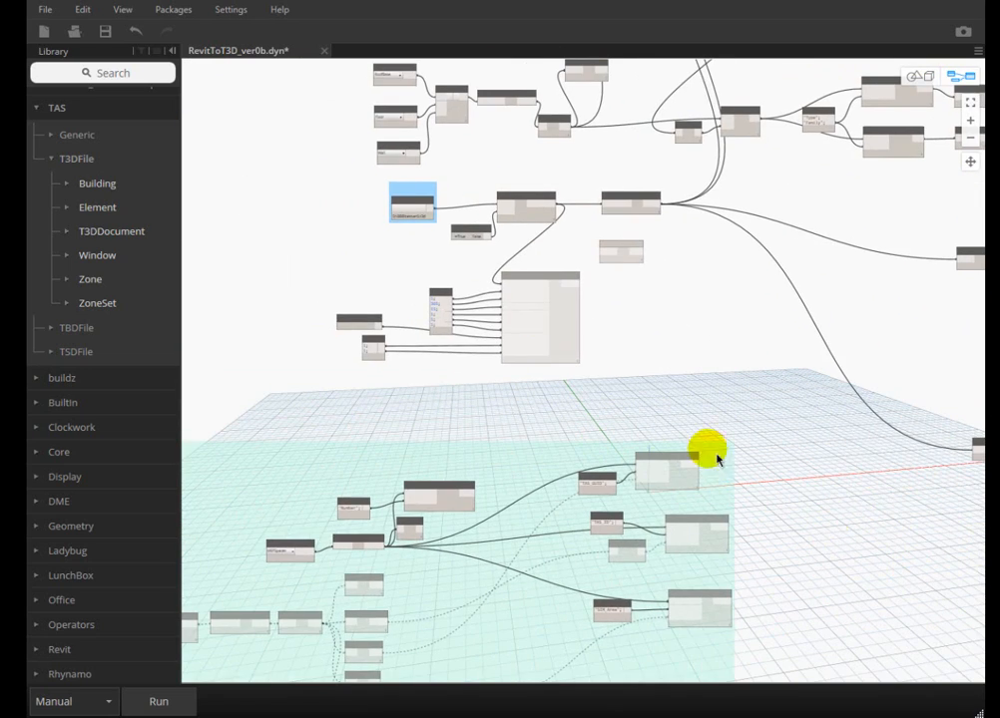
pyautogui.scroll(4, 371, 334)
pyautogui.moveTo(407, 379); pyautogui.dragTo(398, 599, button='middle')
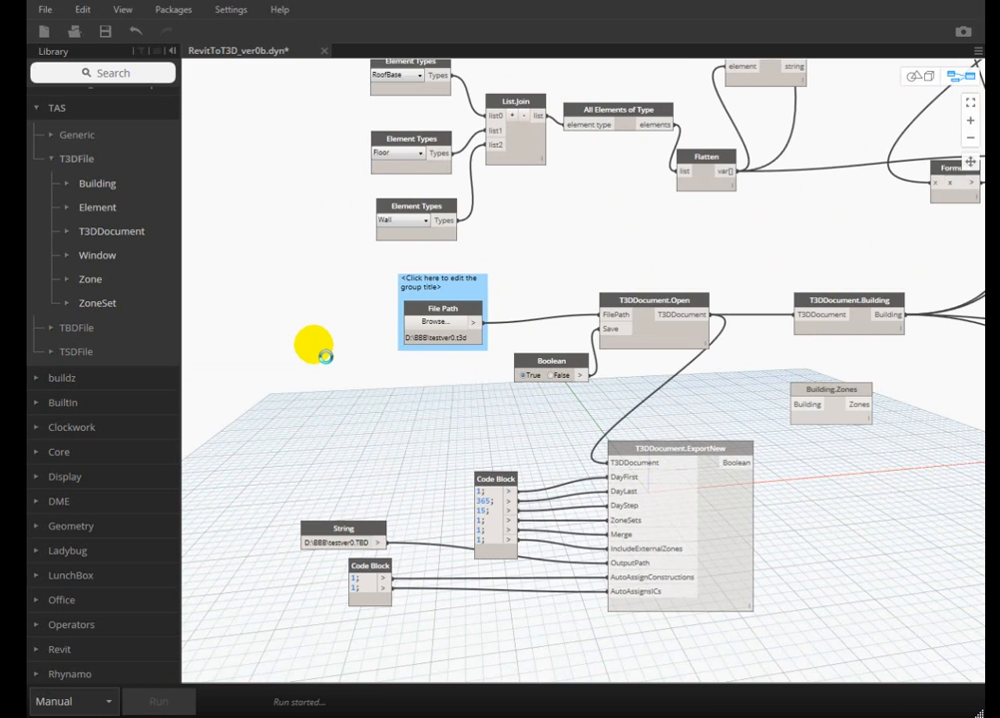
pyautogui.hotkey('ctrl', 'shift', 'Escape')
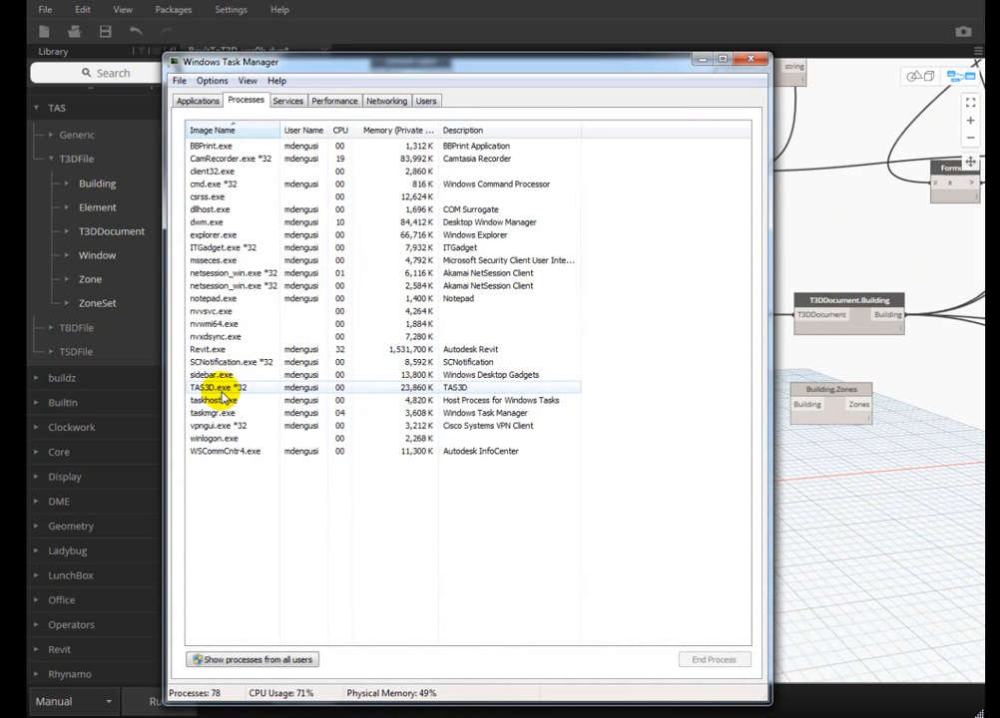
pyautogui.click(702, 63)
# - View the group of frozen space-parameter nodes and save the RevitToT3D_ver0b graph
pyautogui.moveTo(314, 388); pyautogui.dragTo(361, 214, button='middle')
pyautogui.scroll(-3, 361, 214)
pyautogui.moveTo(347, 319); pyautogui.dragTo(419, 284, button='middle')
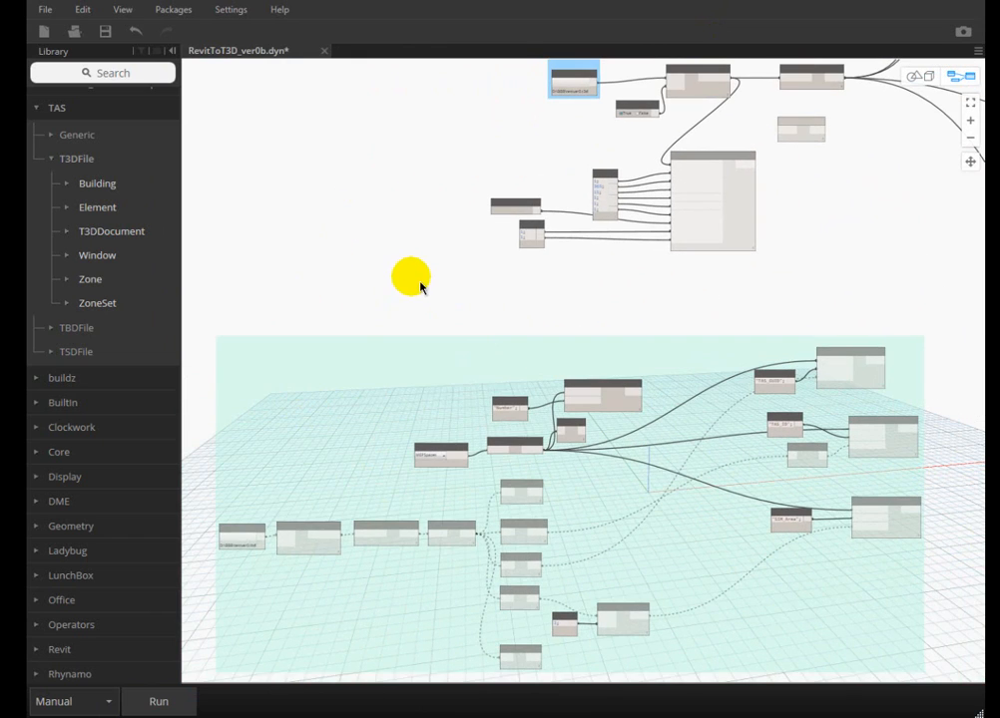
pyautogui.click(105, 31)
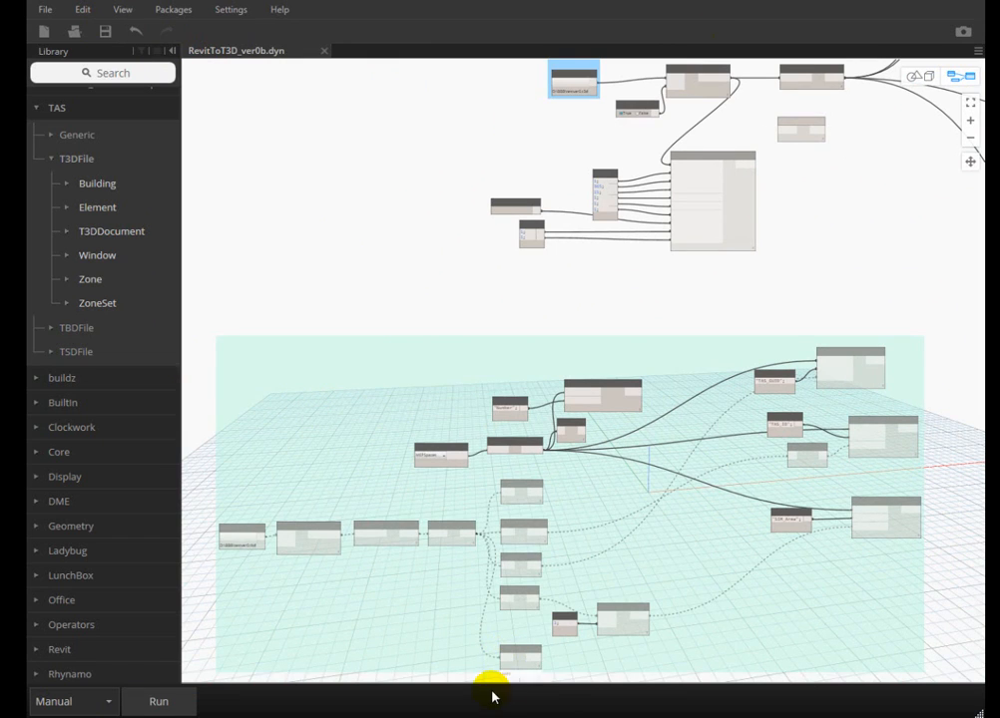
# - Freeze the T3DDocument.Building node so that the nodes fed by it are excluded from the run
pyautogui.moveTo(462, 169); pyautogui.dragTo(382, 329, button='middle')
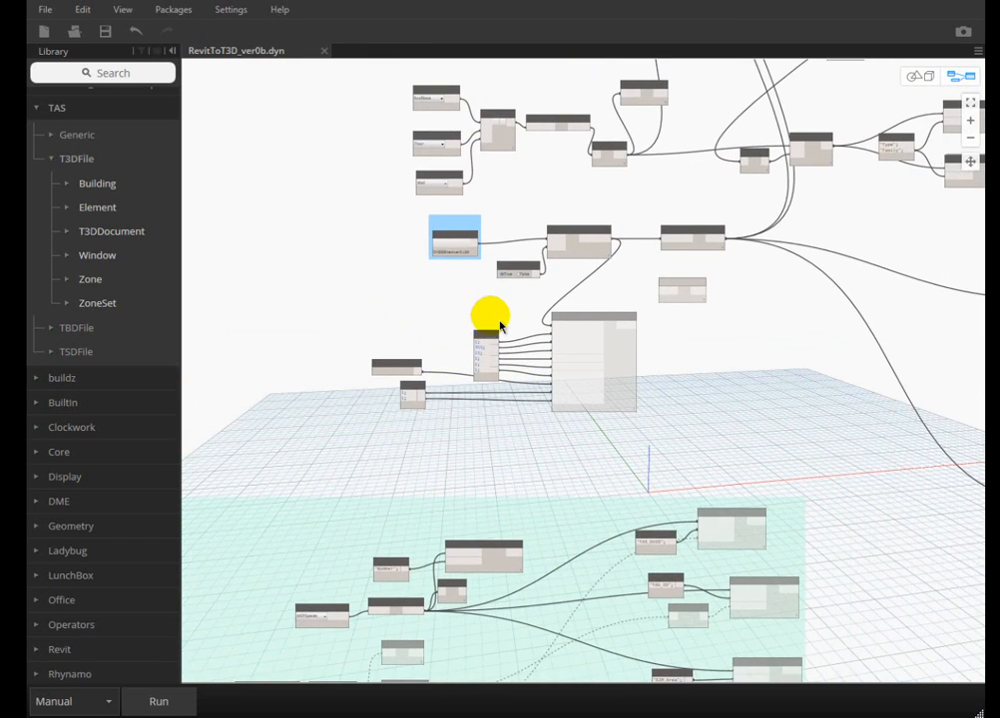
pyautogui.scroll(3, 494, 321)
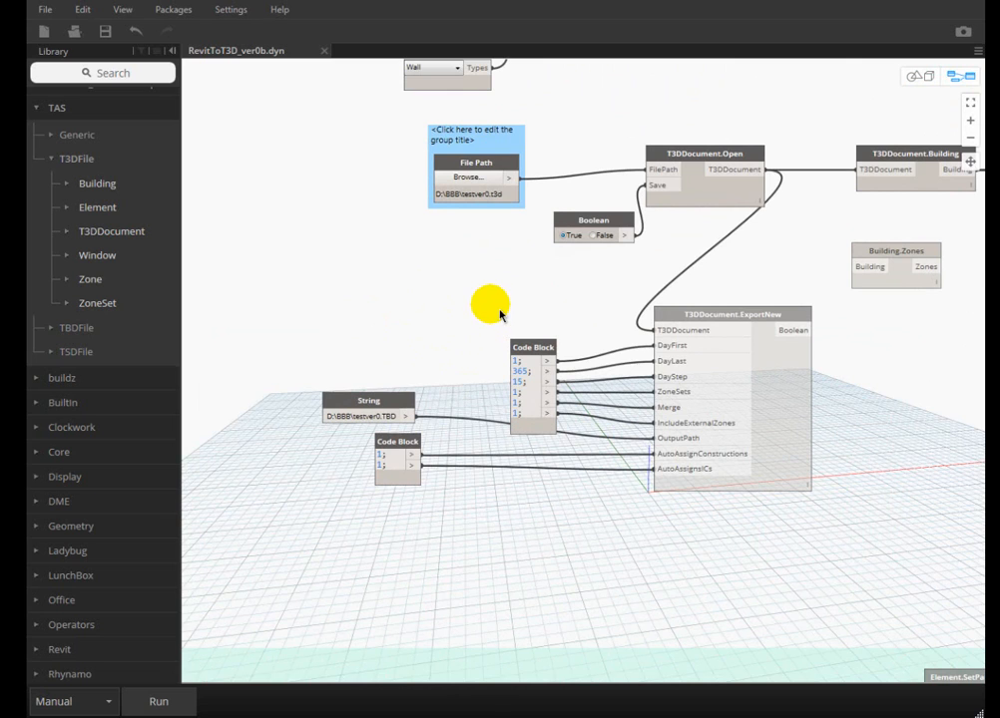
pyautogui.scroll(-3, 499, 315)
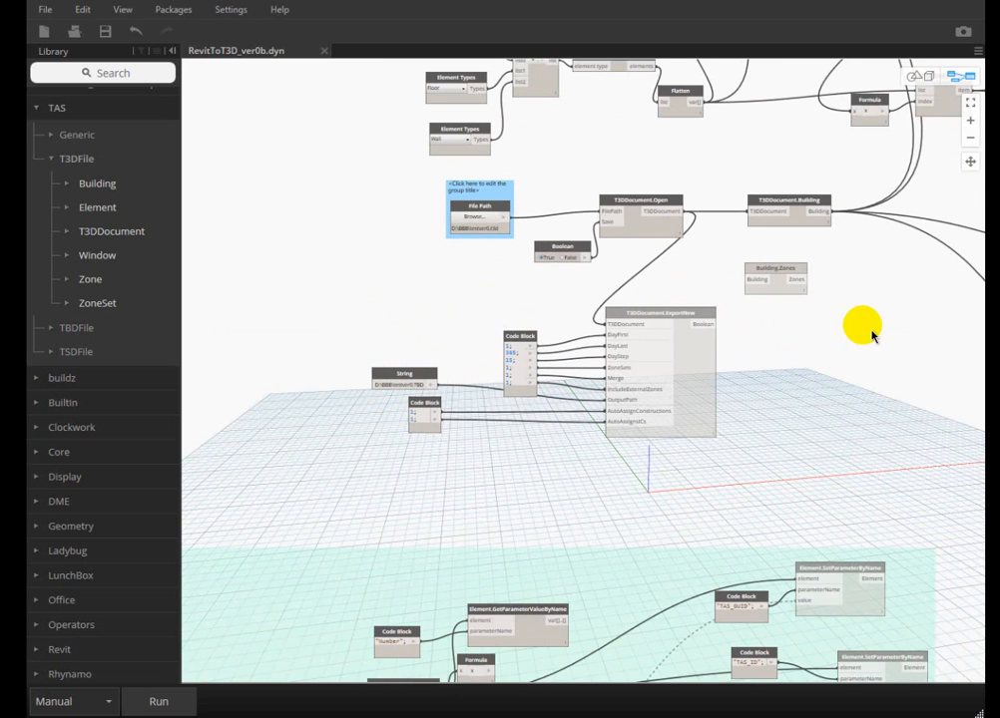
pyautogui.moveTo(866, 337); pyautogui.dragTo(779, 349, button='middle')
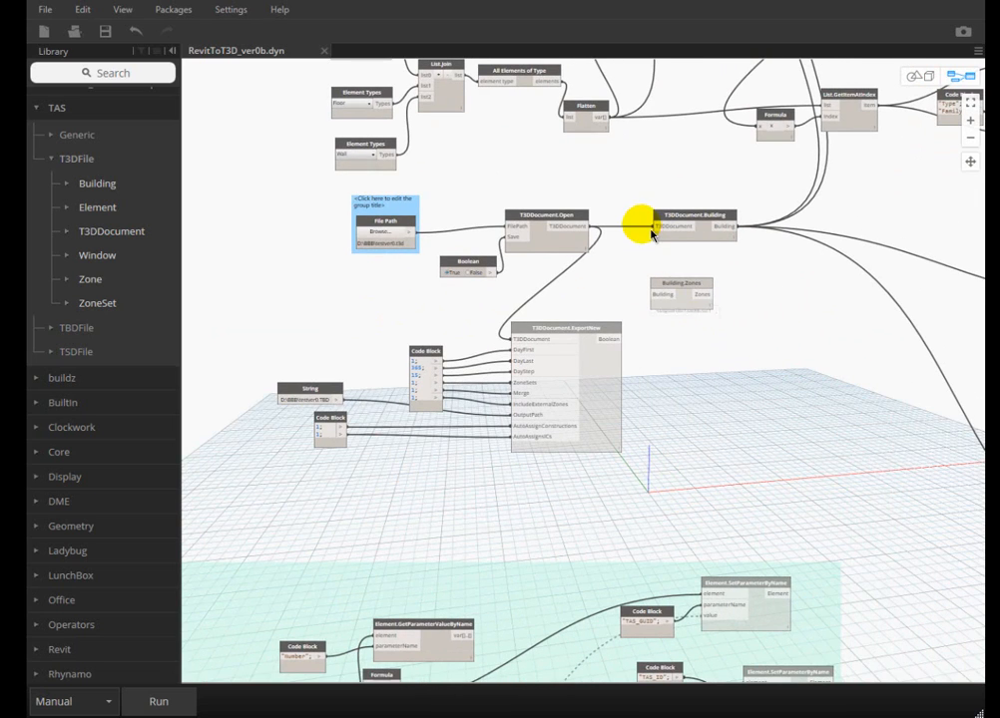
pyautogui.scroll(1, 626, 268)
pyautogui.moveTo(627, 269); pyautogui.dragTo(782, 218, button='middle')
pyautogui.click(813, 230)
pyautogui.rightClick(814, 230)
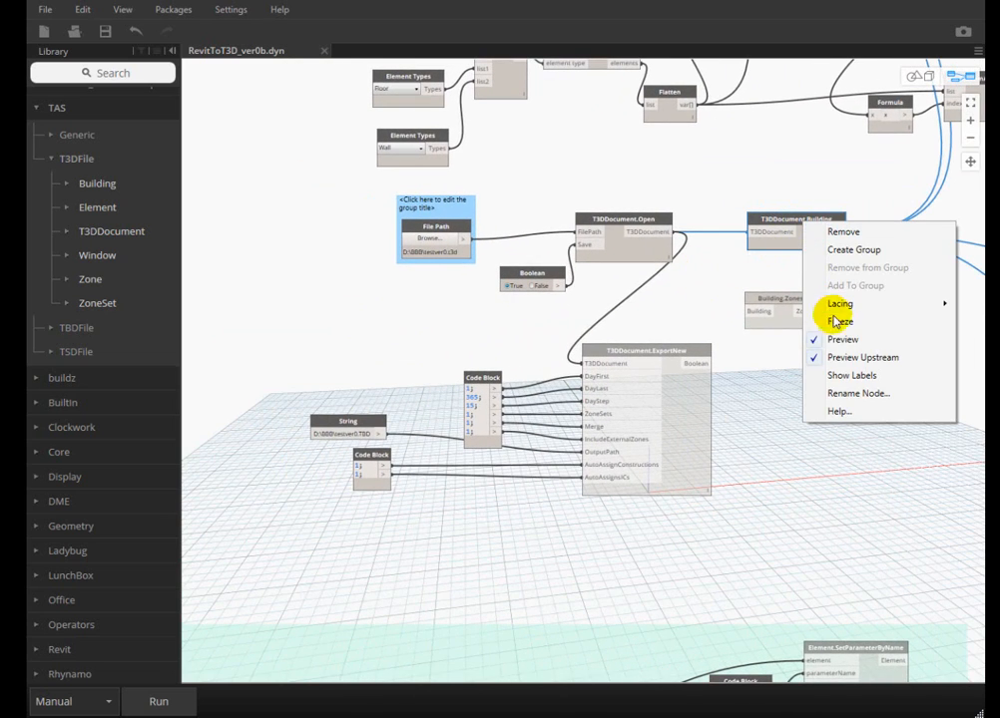
pyautogui.click(852, 324)
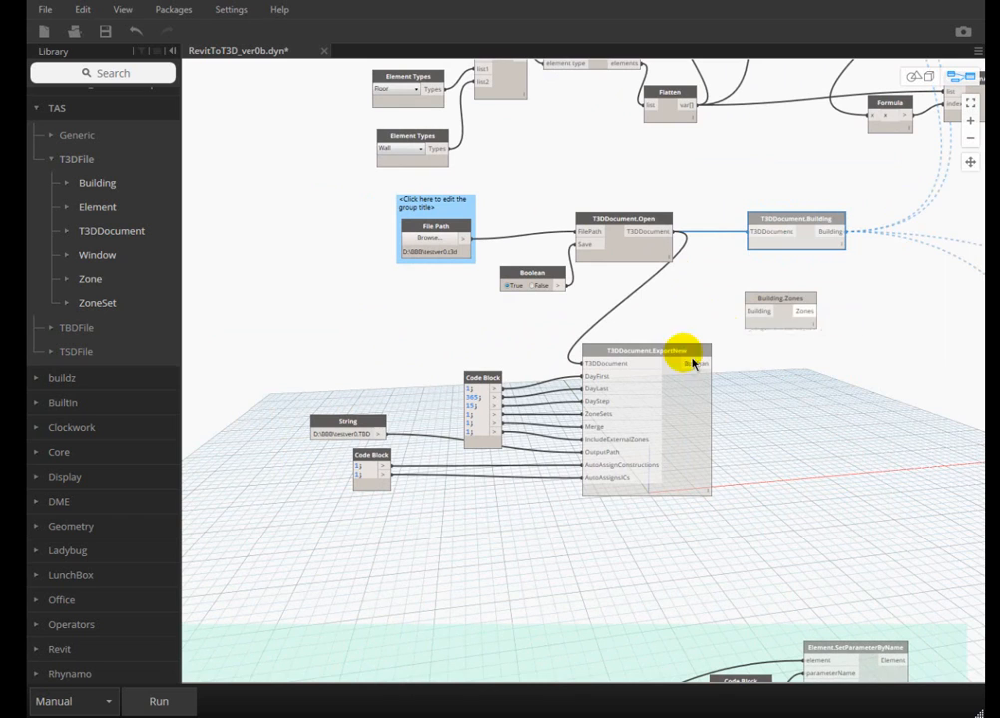
# - Unfreeze the T3DDocument.ExportNew node and run the graph to export the model to D:\BBB\testver0.TBD
pyautogui.click(666, 361)
pyautogui.rightClick(666, 360)
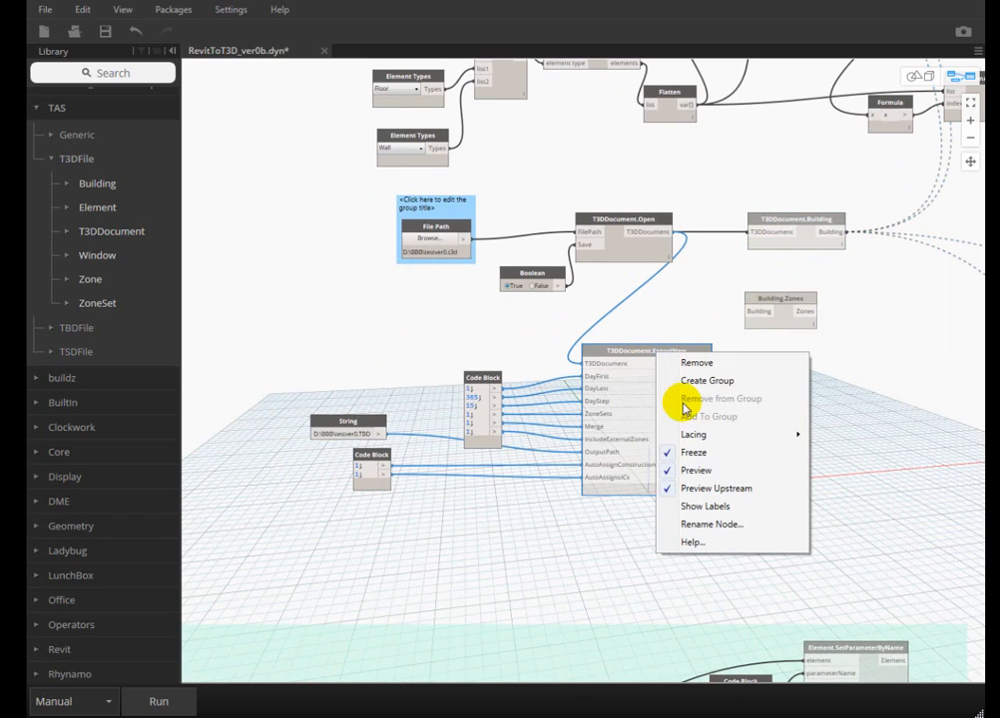
pyautogui.click(692, 451)
pyautogui.scroll(4, 489, 349)
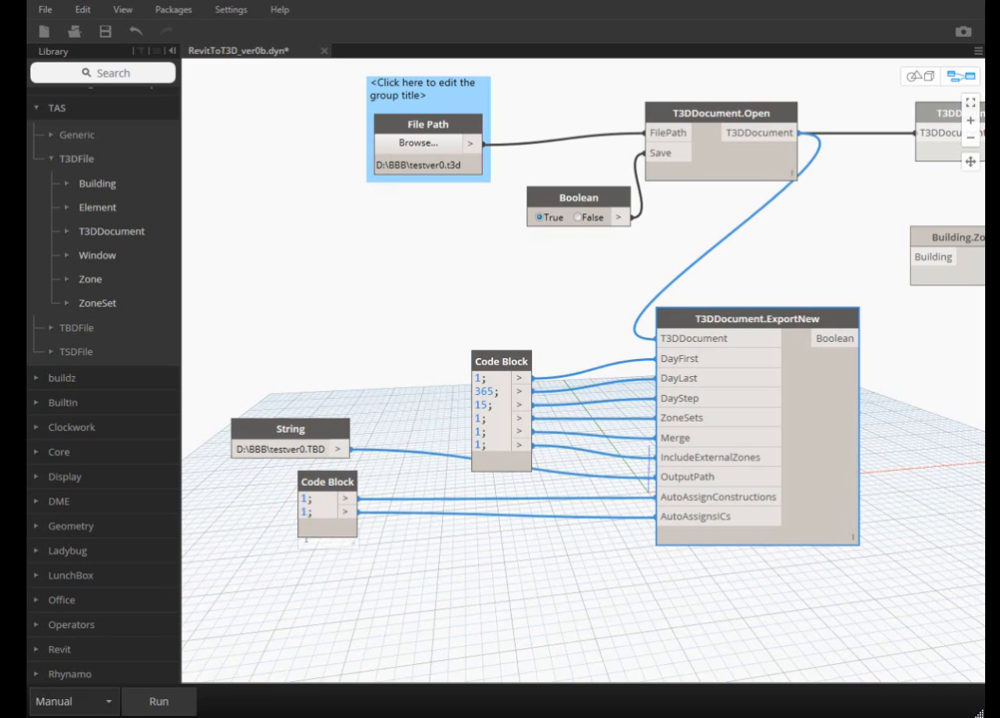
pyautogui.click(160, 703)
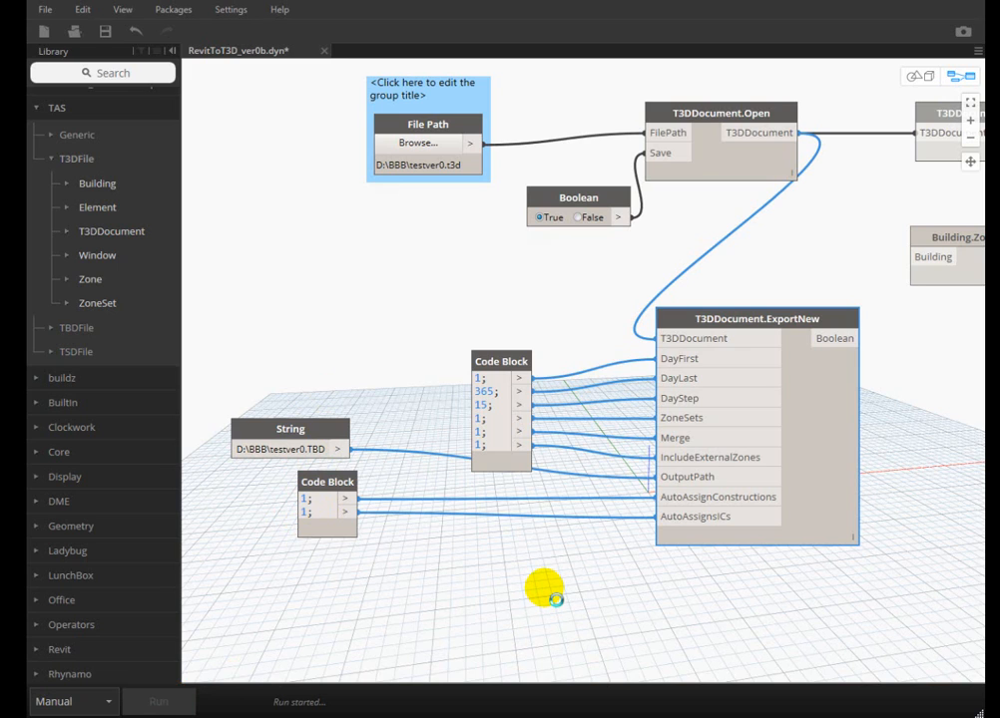
# - Check the TBD.exe and TAS3D.exe processes in Windows Task Manager, and minimize the Task Manager
pyautogui.click(520, 705)
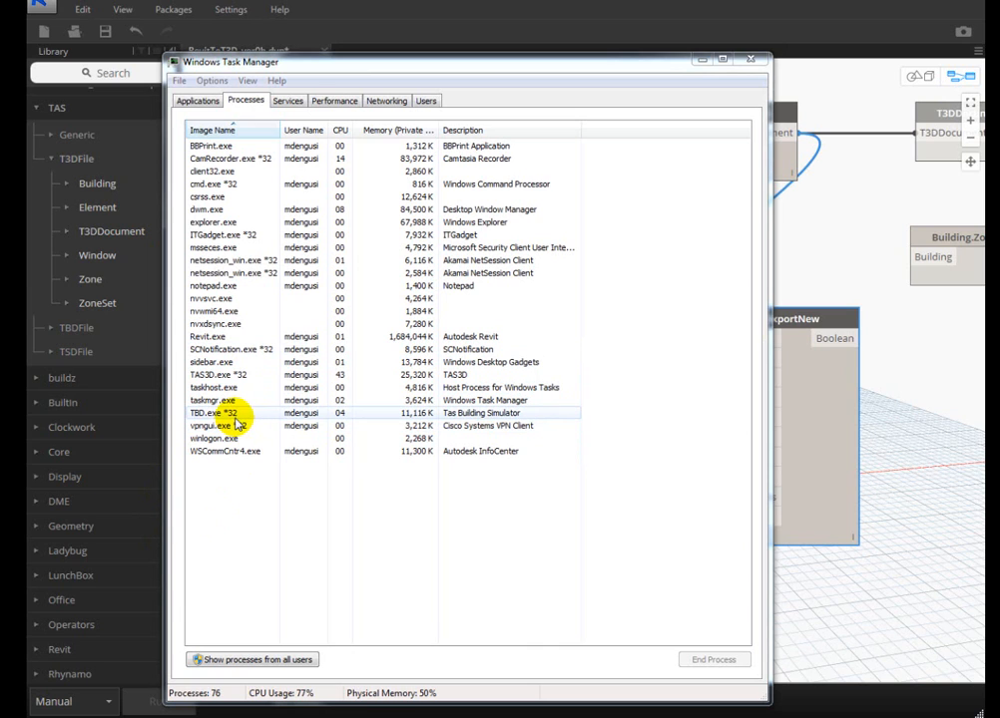
pyautogui.moveTo(384, 62); pyautogui.dragTo(428, 23)
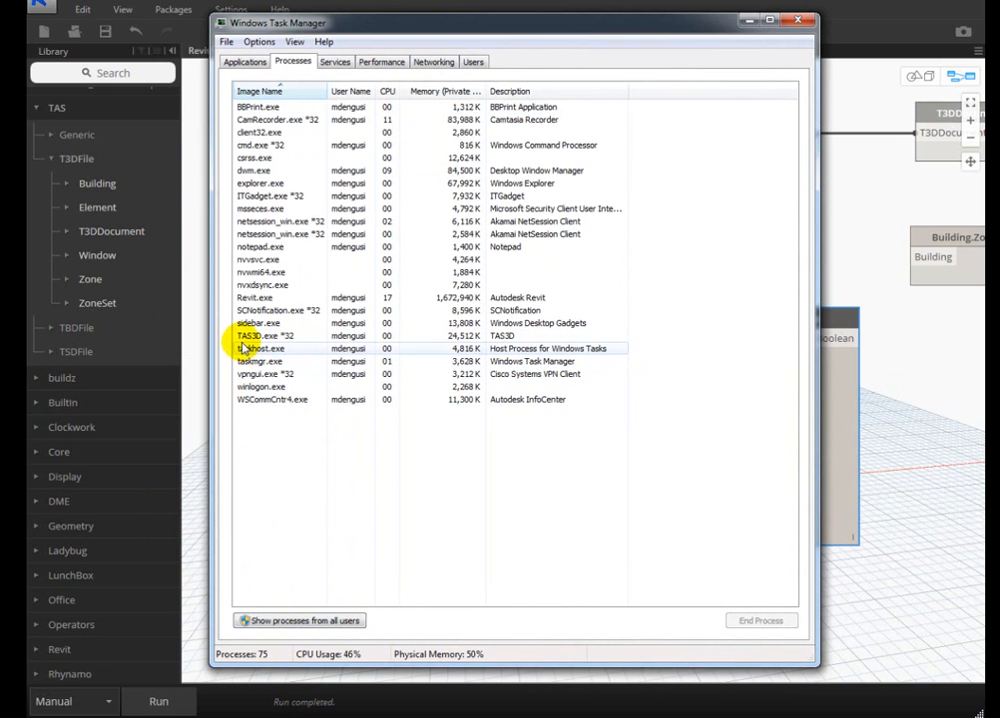
pyautogui.click(747, 22)
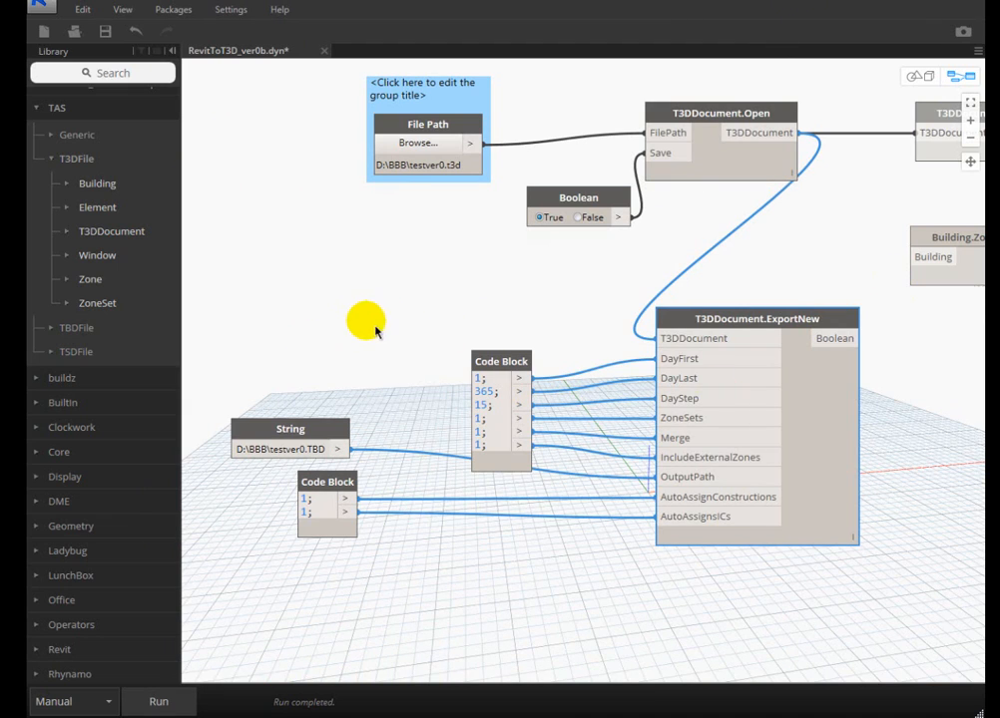
# - Freeze the T3DDocument.ExportNew node
pyautogui.rightClick(723, 324)
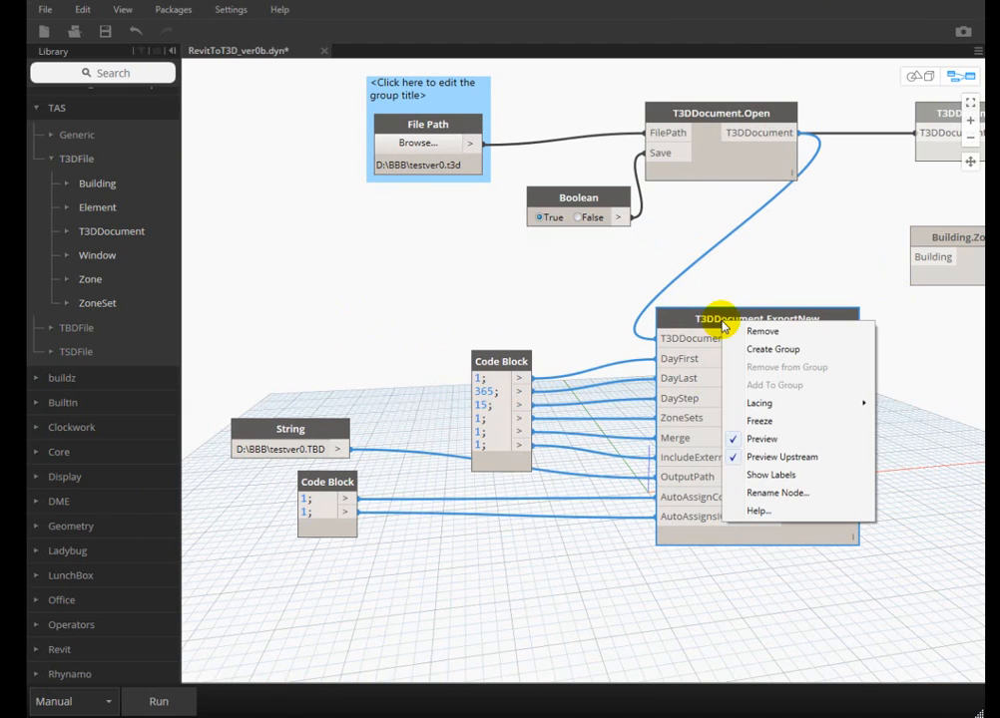
pyautogui.click(758, 419)
pyautogui.scroll(-2, 518, 270)
pyautogui.scroll(-4, 525, 276)
# - Unfreeze the D:\BBB\testver0.tbd File Path node that feeds TBDDocument.Open in the space-parameter group
pyautogui.moveTo(518, 455); pyautogui.dragTo(640, 189, button='middle')
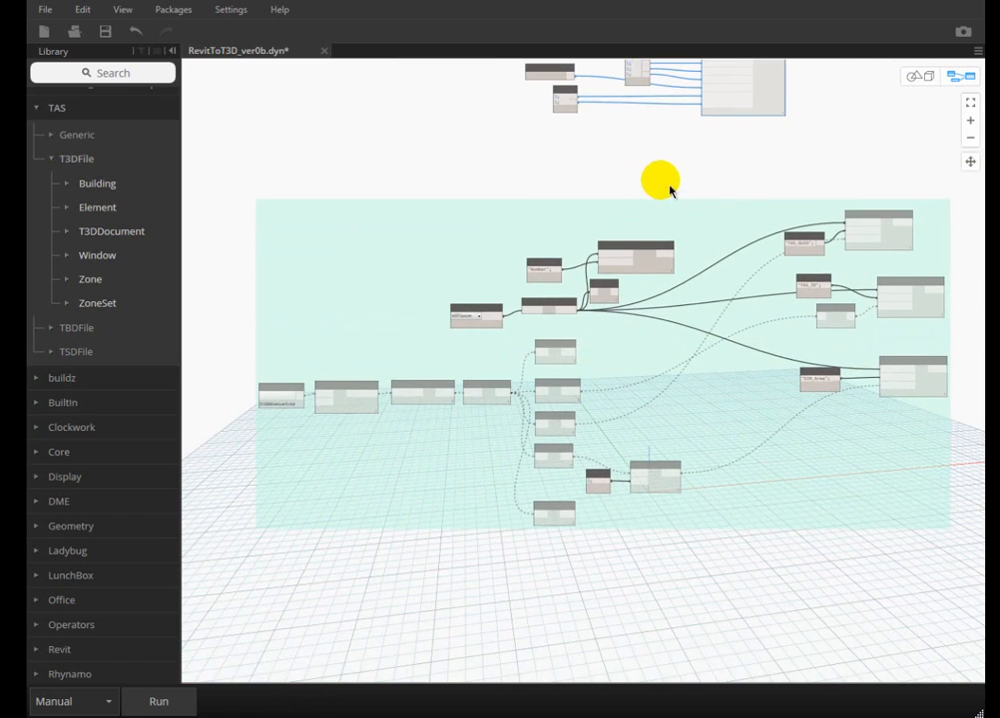
pyautogui.scroll(1, 518, 332)
pyautogui.scroll(1, 510, 330)
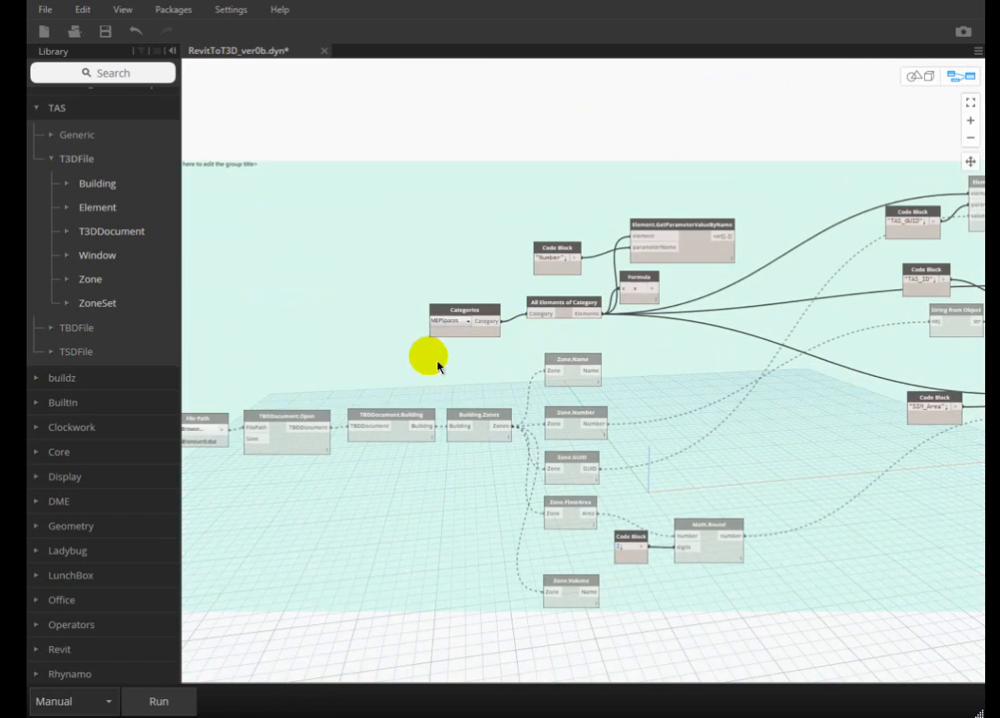
pyautogui.moveTo(309, 350); pyautogui.dragTo(571, 279, button='middle')
pyautogui.scroll(2, 462, 377)
pyautogui.scroll(2, 462, 377)
pyautogui.click(460, 359)
pyautogui.rightClick(461, 356)
pyautogui.click(496, 440)
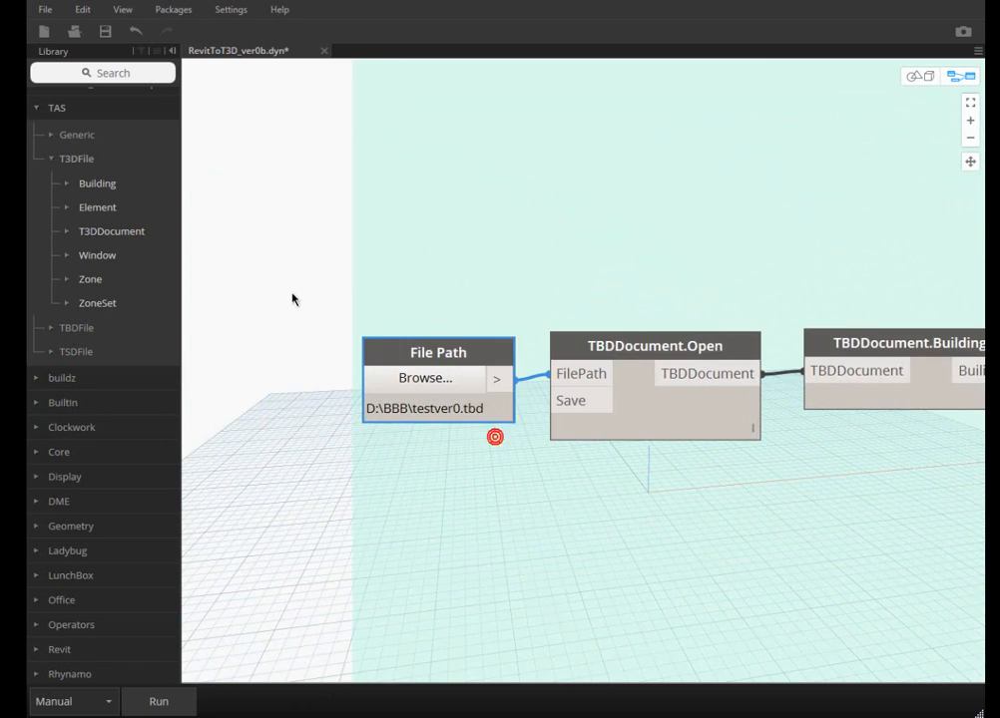
# - Review the TBD zone nodes and run the graph to write zone GUID, number and floor area to TAS_GUID, TAS_ID and SIM_Area of the spaces
pyautogui.scroll(-3, 290, 296)
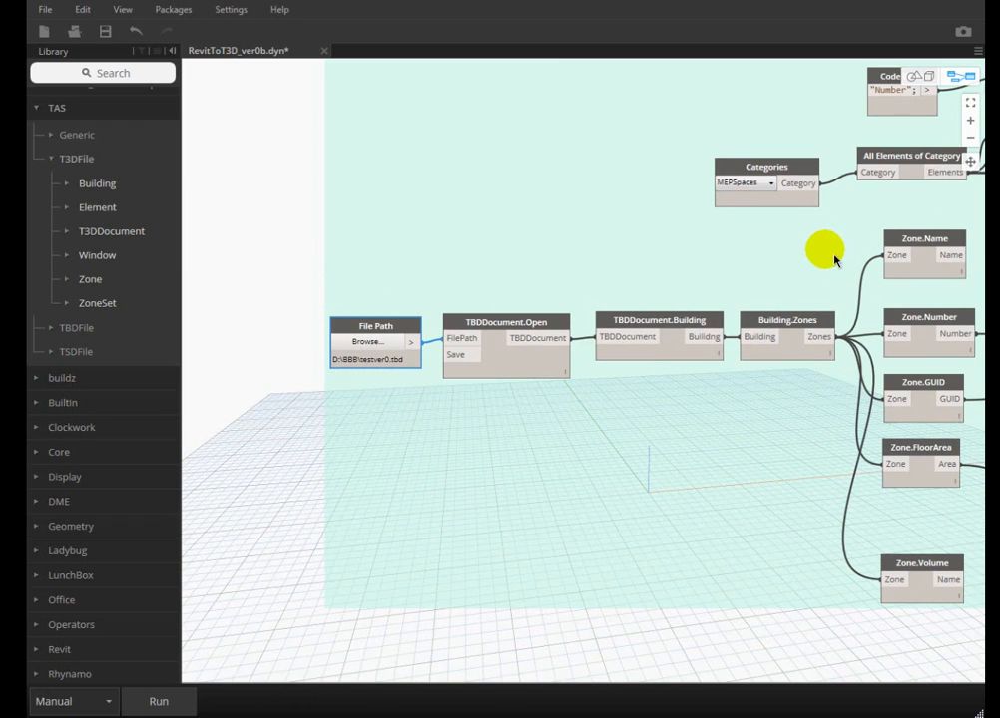
pyautogui.moveTo(829, 262); pyautogui.dragTo(514, 324, button='middle')
pyautogui.scroll(-4, 442, 249)
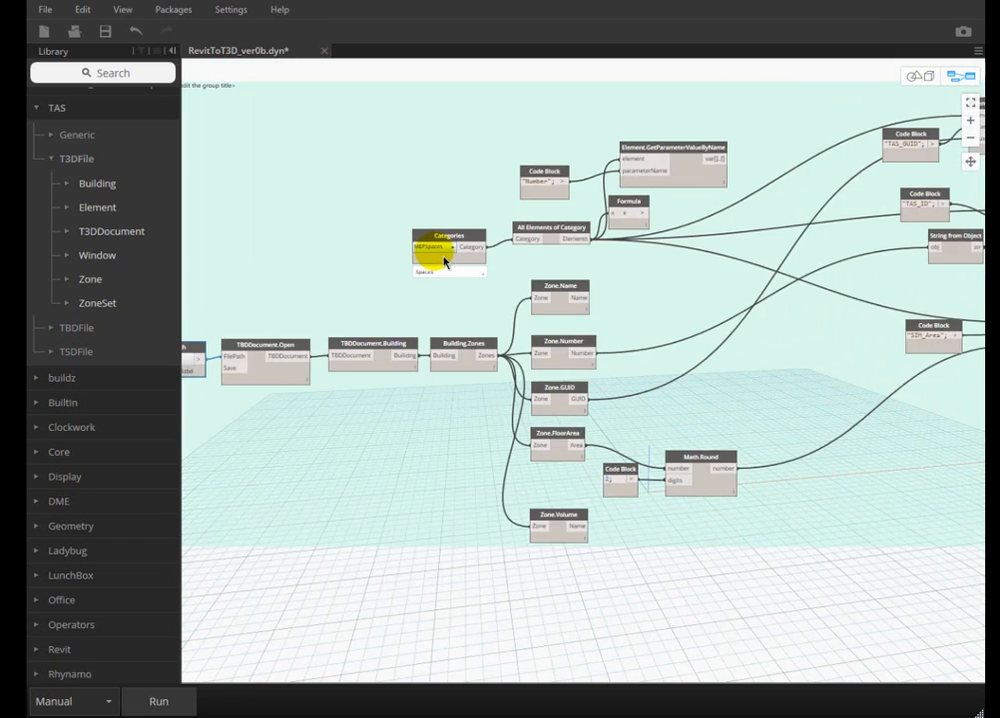
pyautogui.scroll(3, 873, 229)
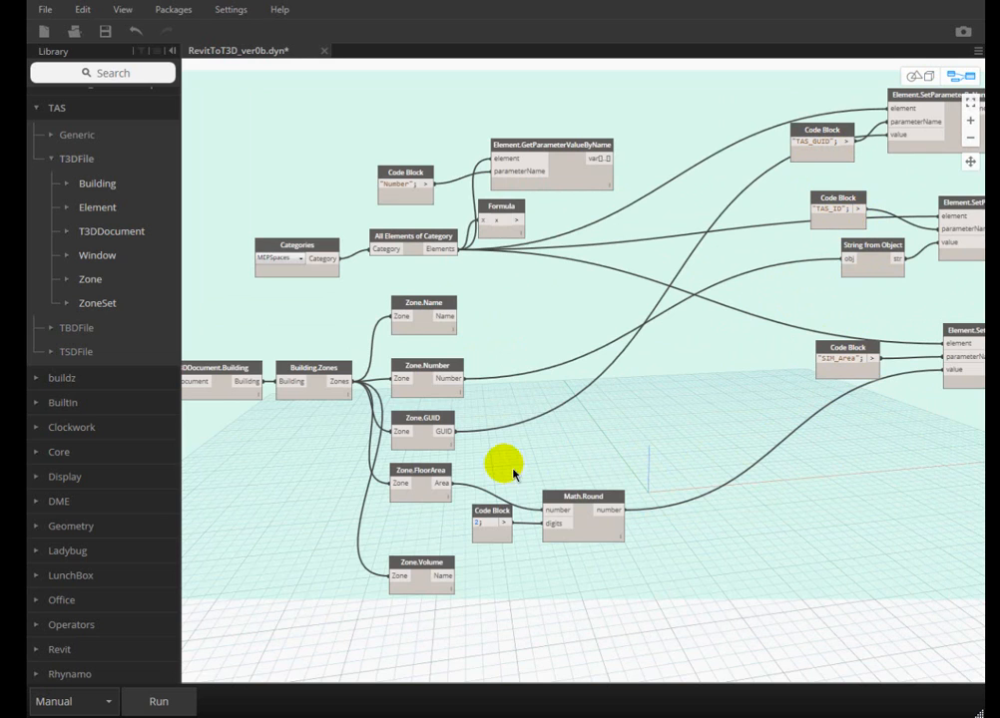
pyautogui.moveTo(651, 330); pyautogui.dragTo(806, 284, button='middle')
pyautogui.scroll(1, 806, 283)
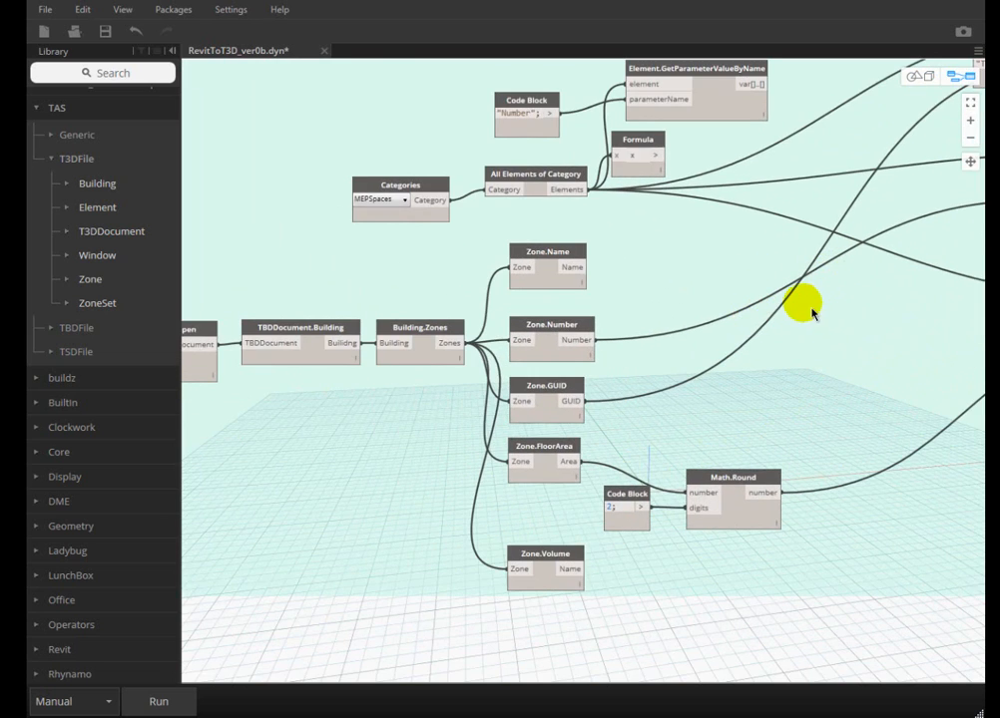
pyautogui.scroll(-2, 811, 309)
pyautogui.click(160, 702)
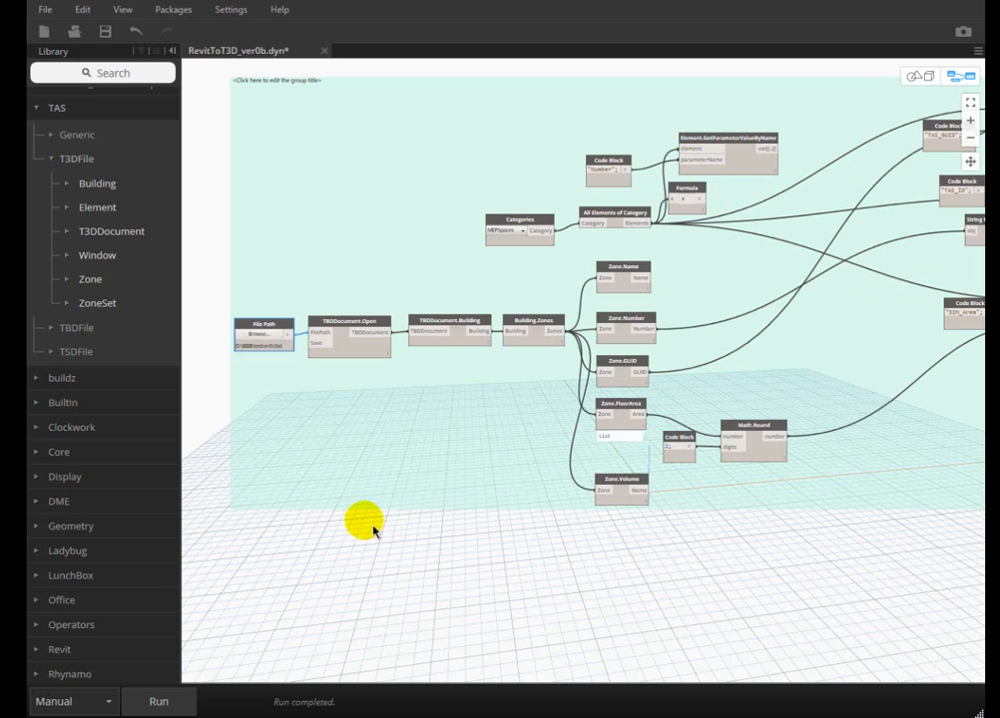
# - Close the RevitToT3D_ver0b graph, switch to Revit, and launch Dynamo from the Visual Programming add-ins
pyautogui.rightClick(268, 329)
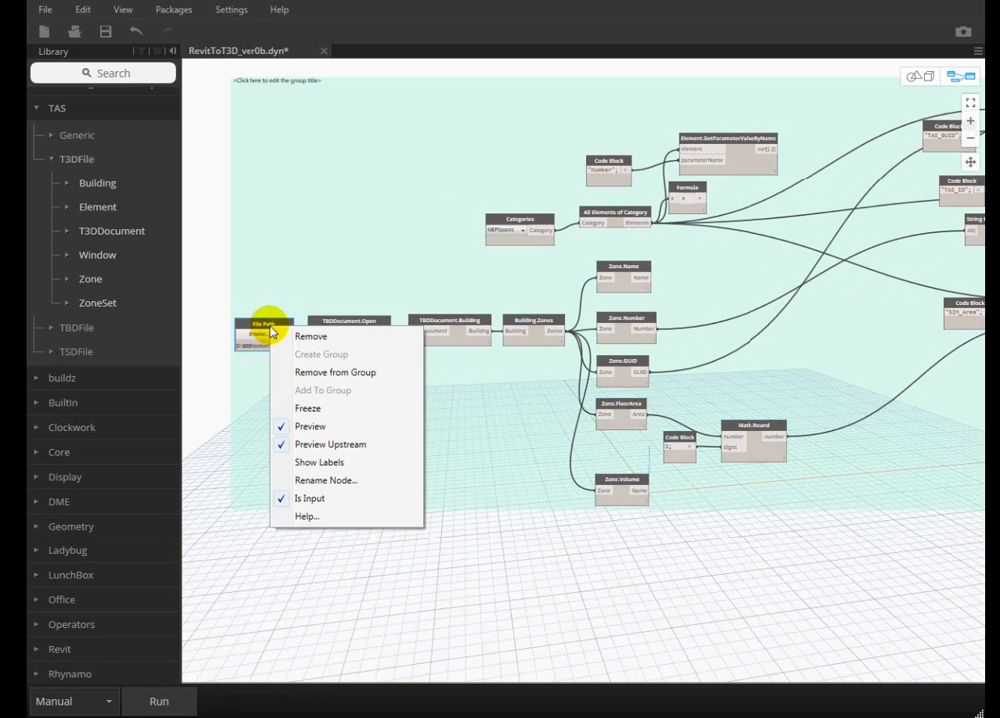
pyautogui.click(323, 51)
pyautogui.click(466, 396)
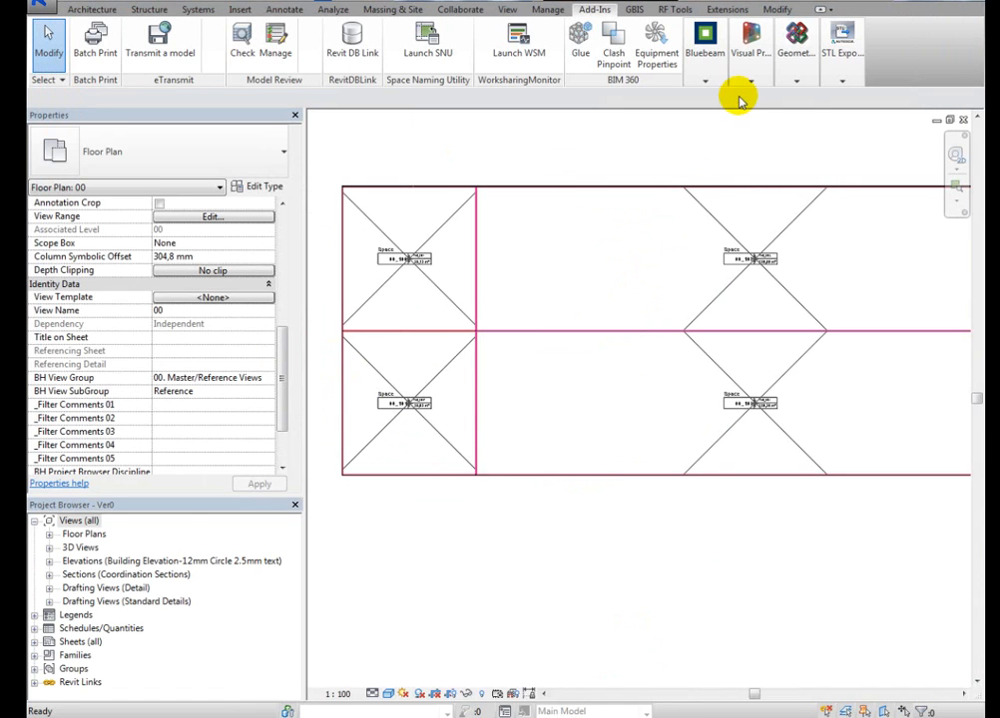
pyautogui.click(753, 74)
pyautogui.click(755, 109)
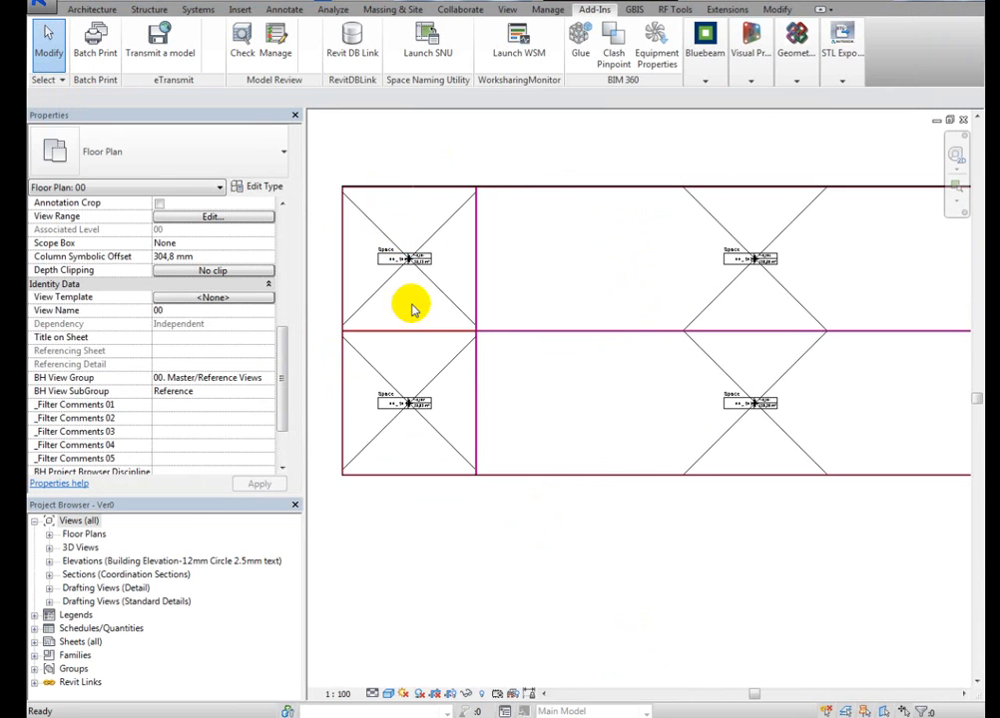
# - Examine the TAS_ID and area shown in the tag of space 00_100 on floor plan 00
pyautogui.scroll(4, 390, 266)
pyautogui.moveTo(526, 324); pyautogui.dragTo(681, 354, button='middle')
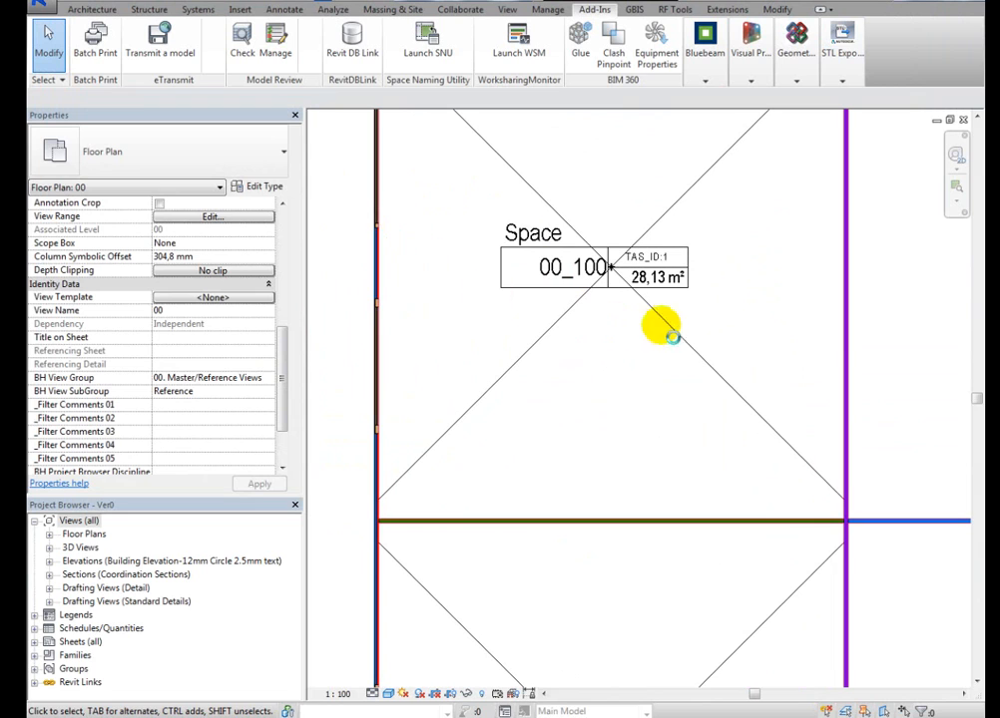
pyautogui.scroll(2, 692, 296)
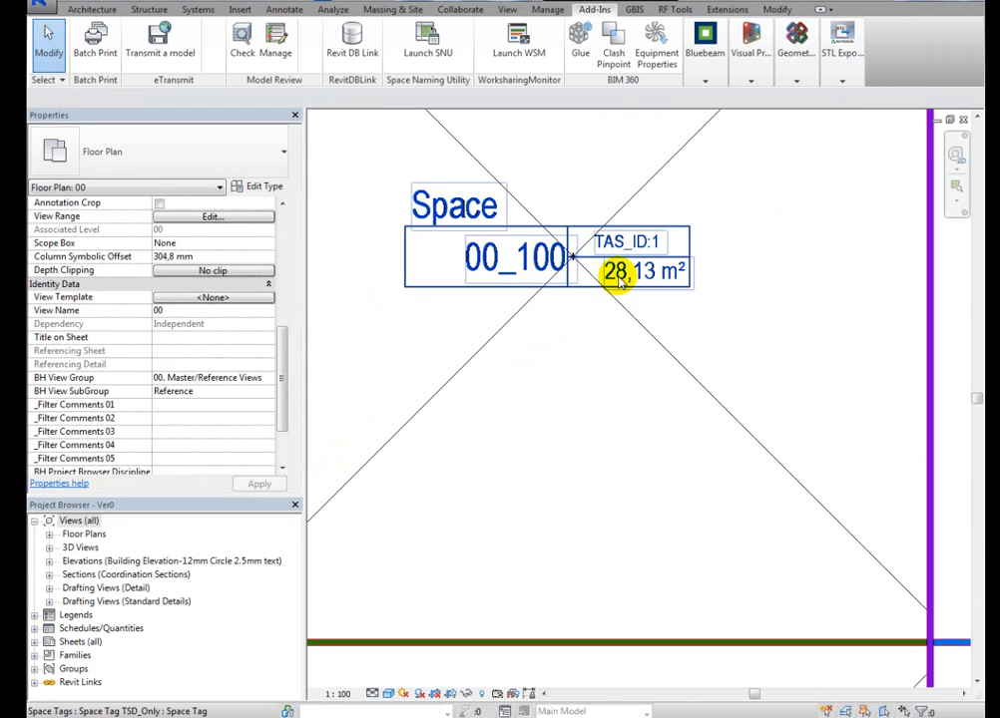
pyautogui.scroll(-1, 614, 274)
pyautogui.scroll(-1, 599, 320)
pyautogui.scroll(1, 481, 351)
pyautogui.moveTo(398, 292); pyautogui.dragTo(429, 399, button='middle')
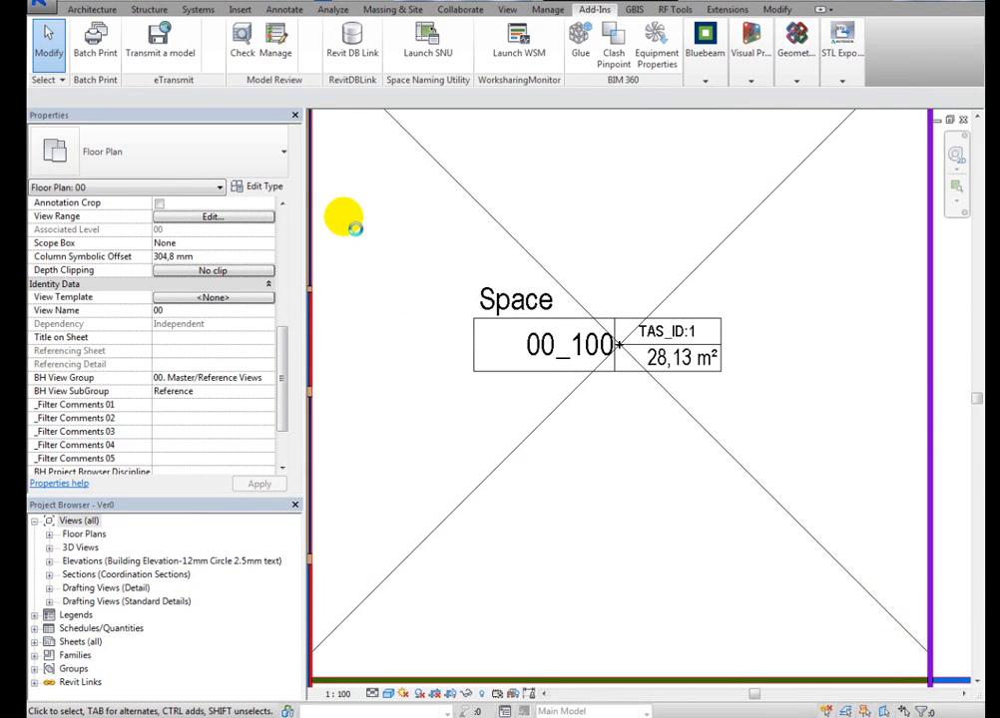
pyautogui.scroll(-1, 464, 140)
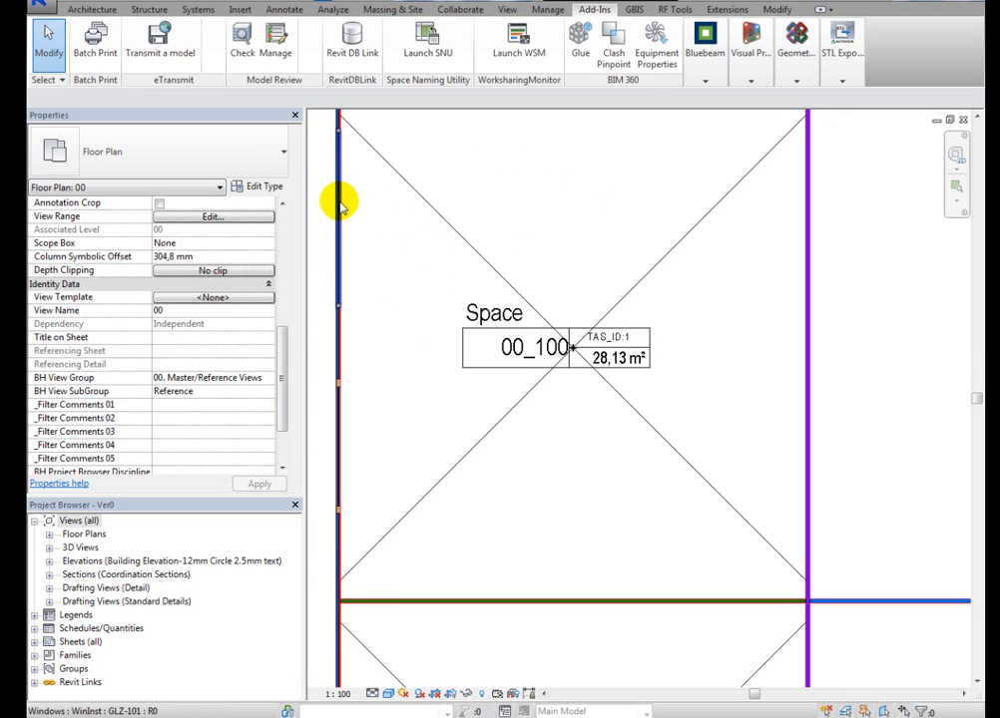
# - Check the Description value in the type properties of the SIM_EXT_SLD exterior wall beside space 00_100, and close them without changes
pyautogui.click(339, 357)
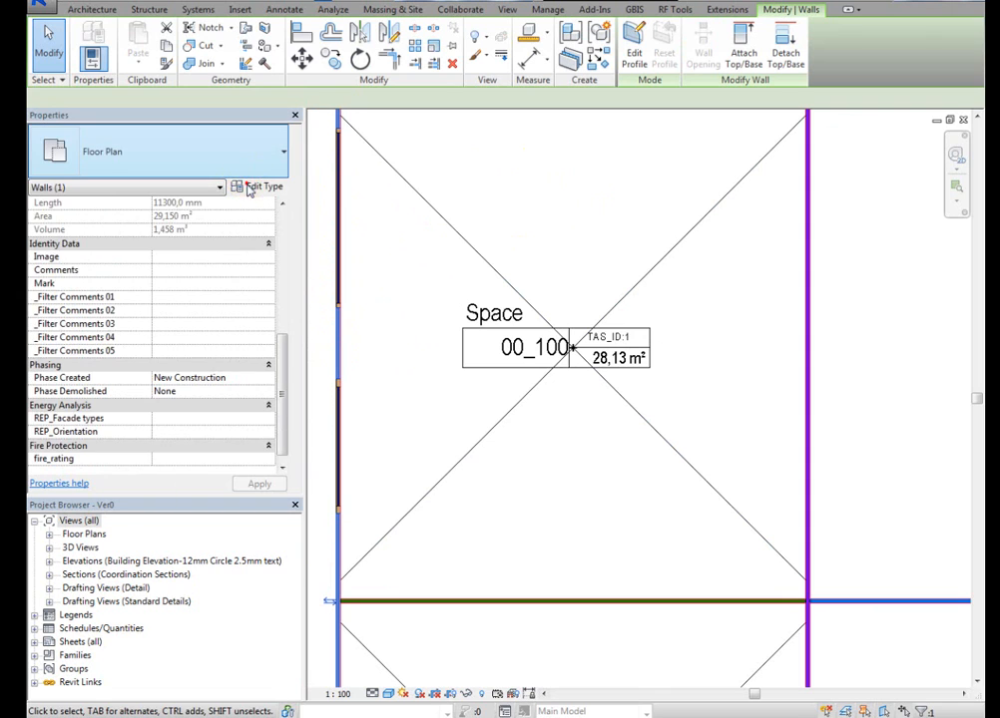
pyautogui.click(268, 186)
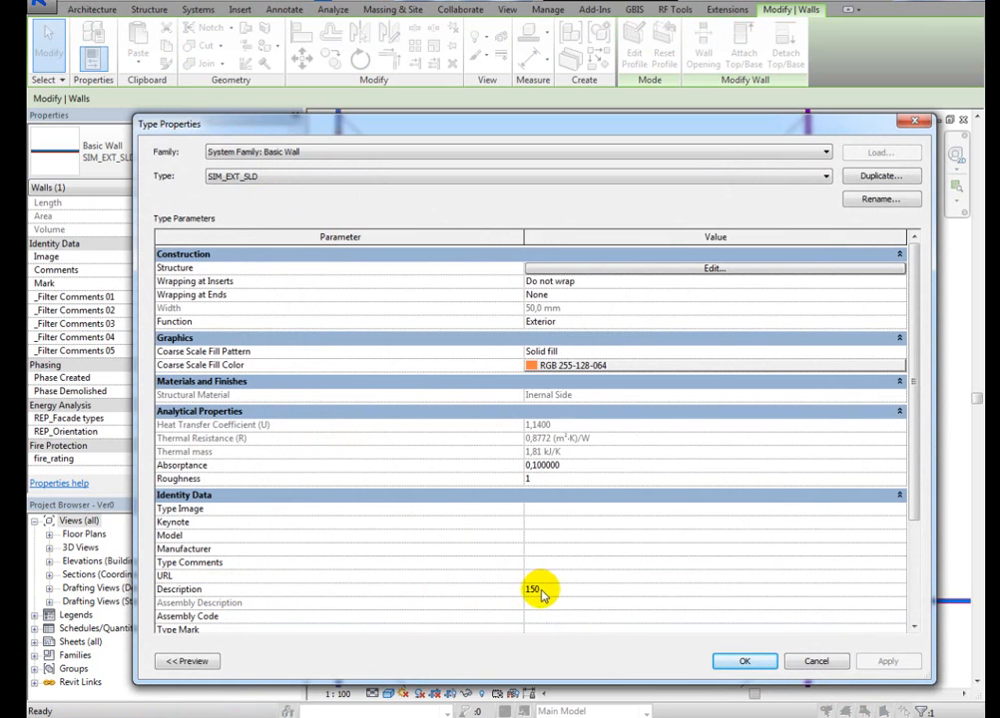
pyautogui.click(815, 661)
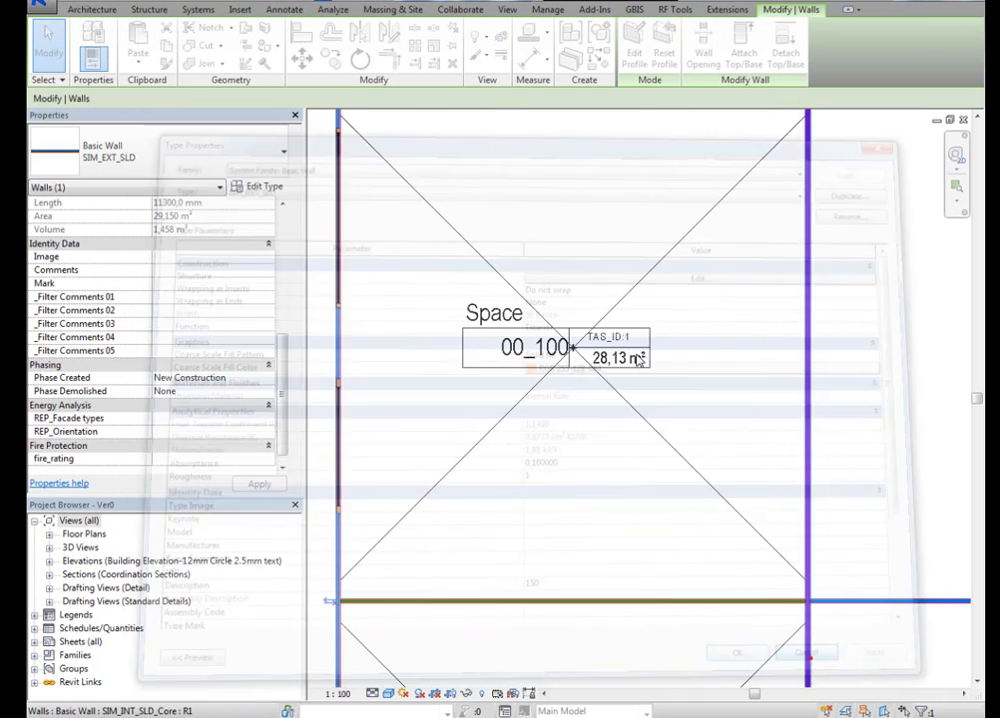
# - Select space 00_100 and view its Revit area under Dimensions to compare it with the area in its tag
pyautogui.moveTo(529, 203); pyautogui.dragTo(519, 198, button='middle')
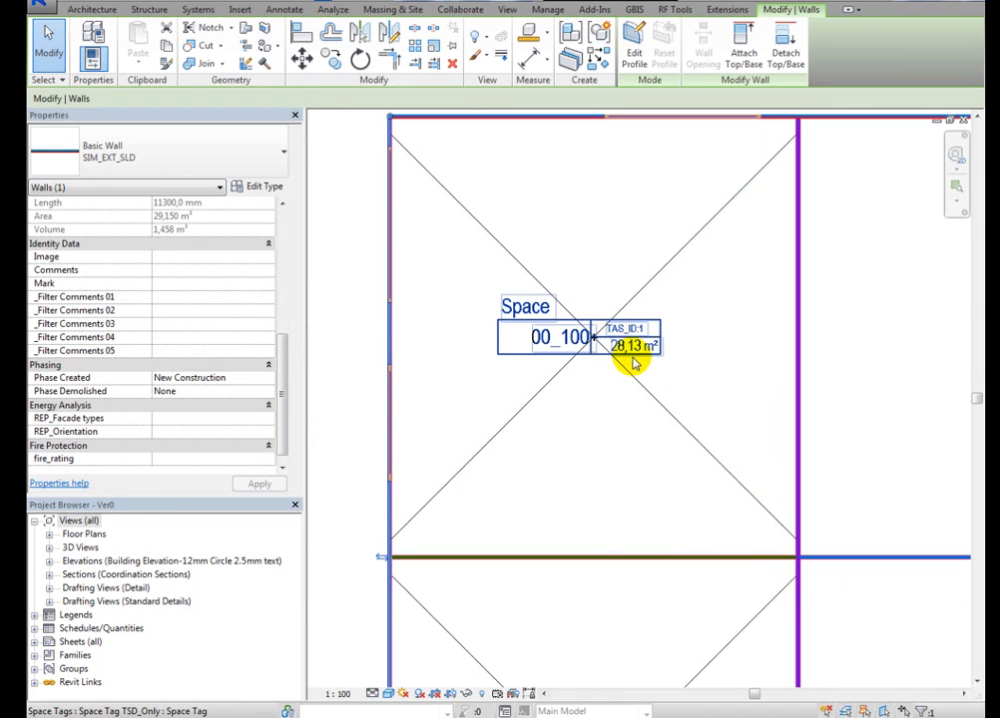
pyautogui.scroll(1, 639, 359)
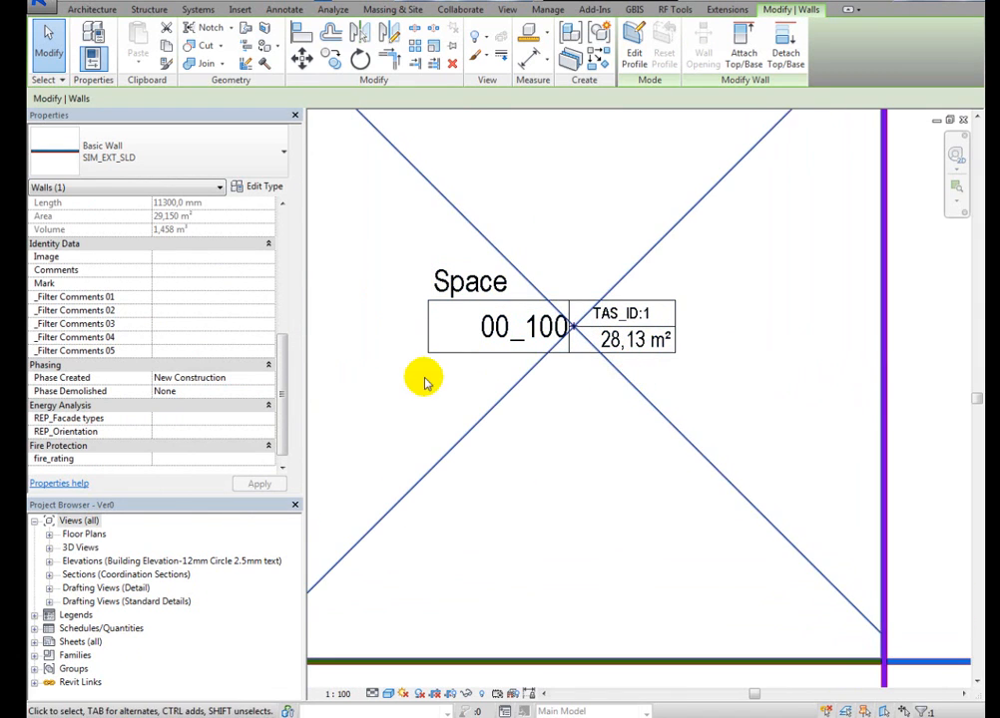
pyautogui.click(671, 426)
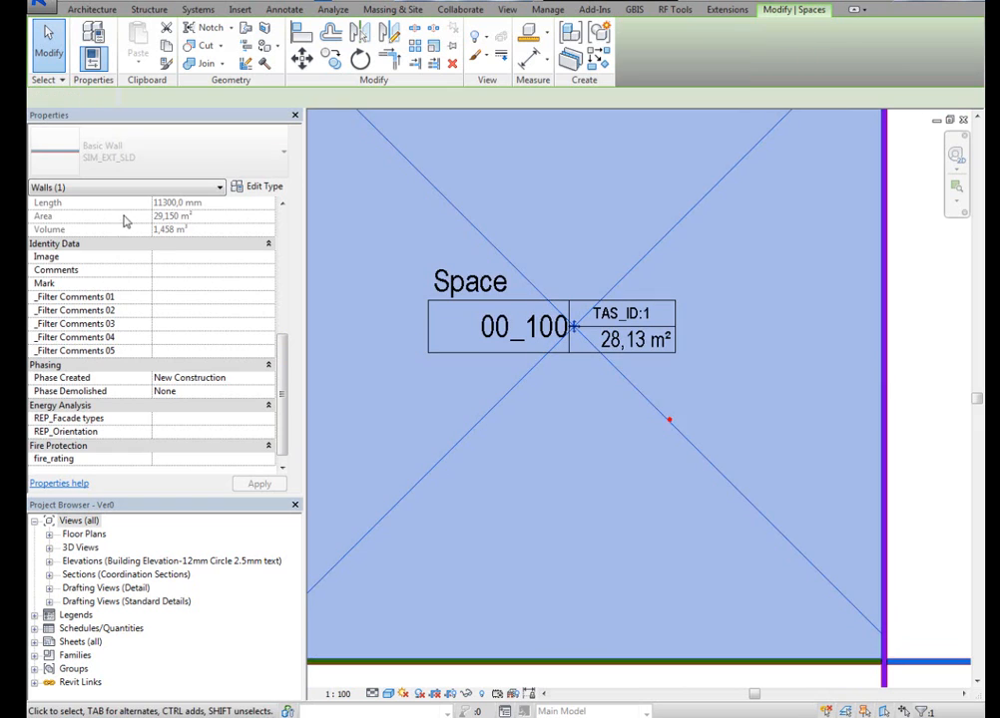
pyautogui.moveTo(281, 267); pyautogui.dragTo(284, 367)
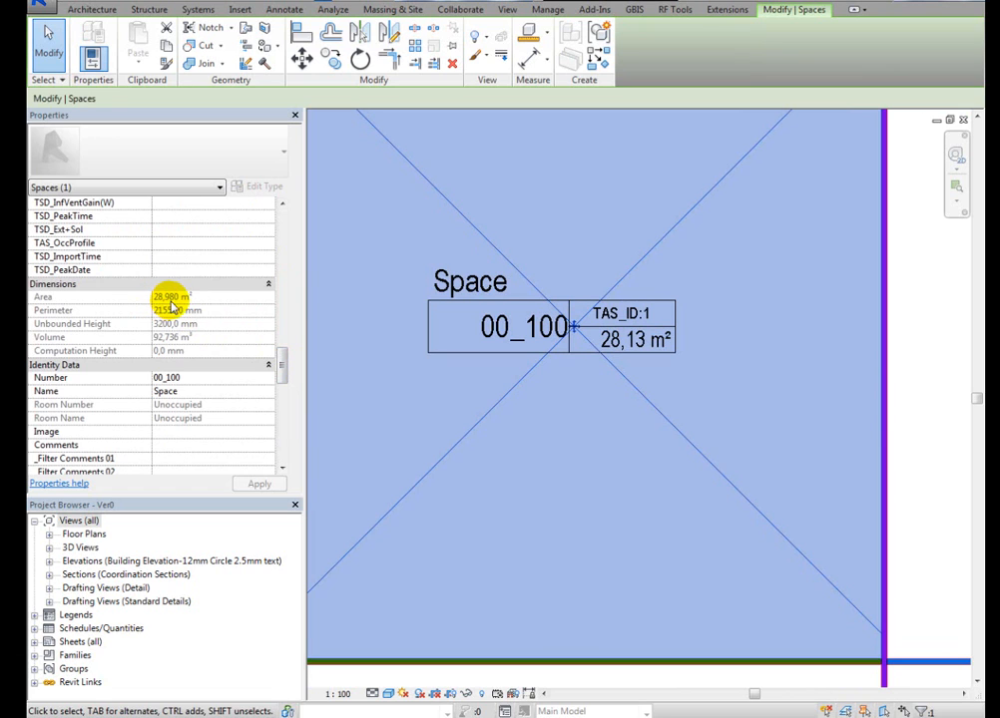
# - Examine the TAS_ID, TAS_IC and TAS_GUID parameters of space 00_100 on floor plan 00 and deselect the space
pyautogui.click(722, 391)
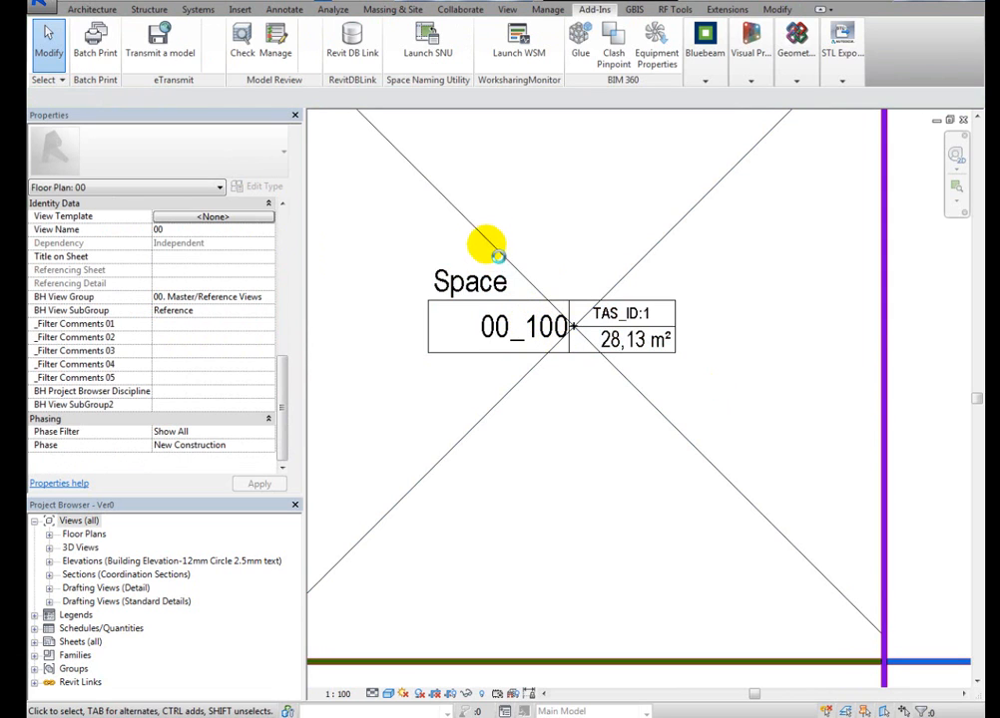
pyautogui.scroll(-2, 489, 249)
pyautogui.click(454, 223)
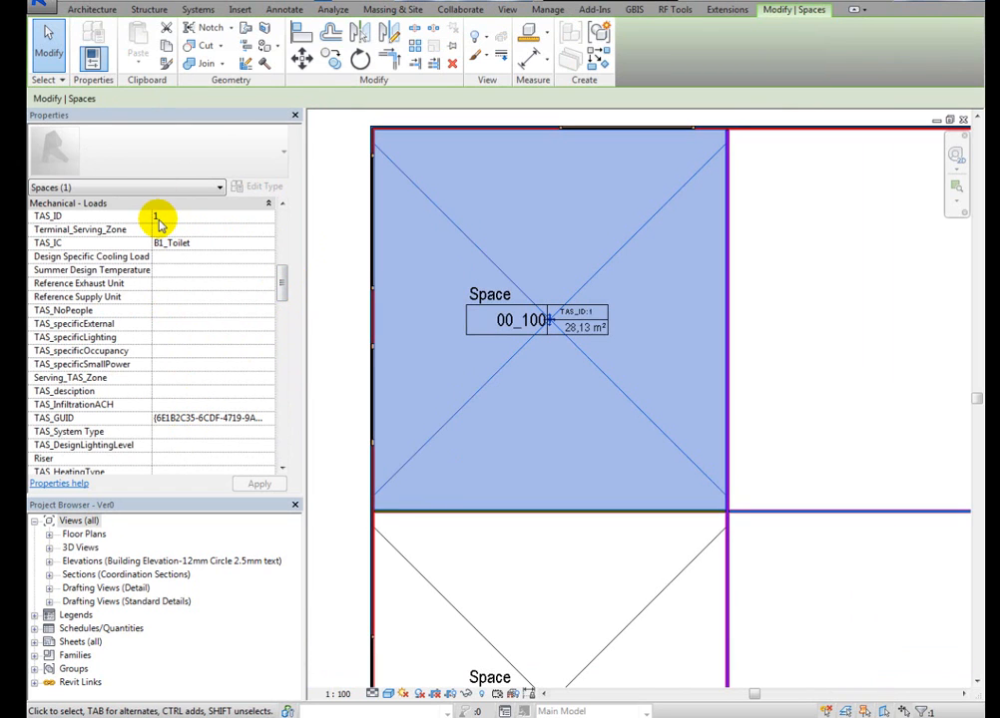
pyautogui.click(524, 192)
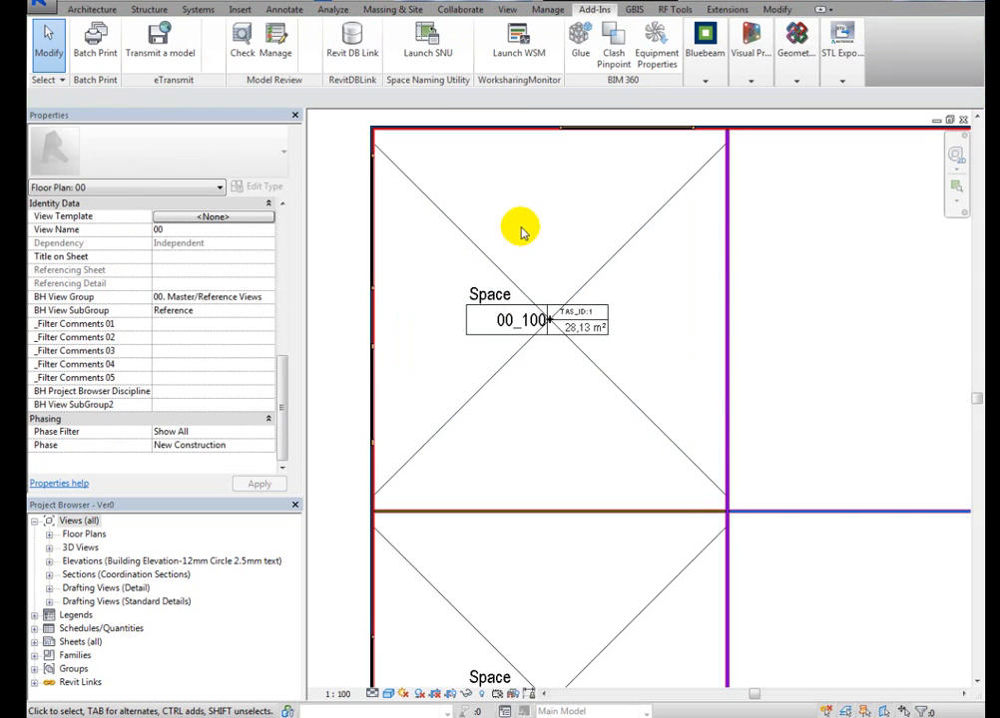
pyautogui.scroll(-5, 805, 285)
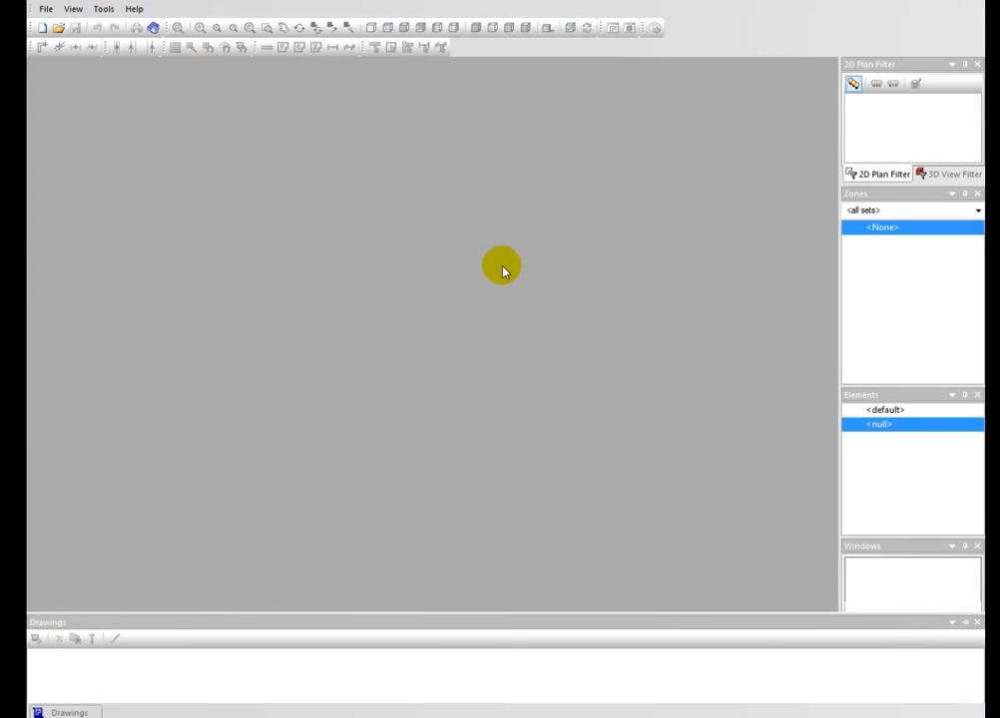
# - Finish loading the model in TAS3D and review its building elements sorted by Used, closing the list without changes
pyautogui.click(638, 413)
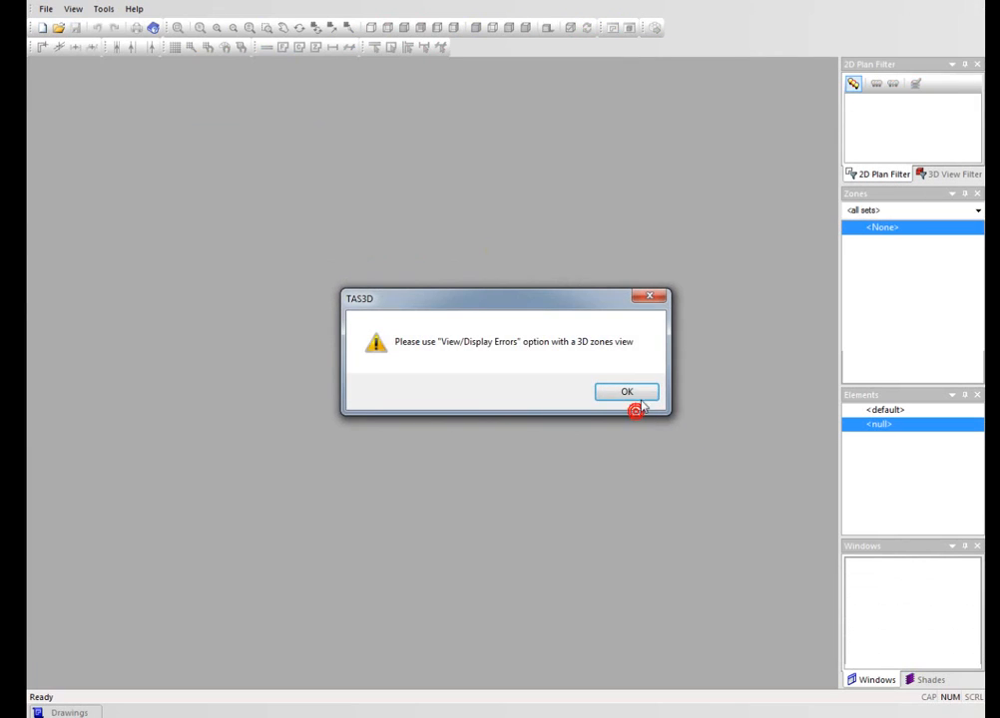
pyautogui.click(638, 392)
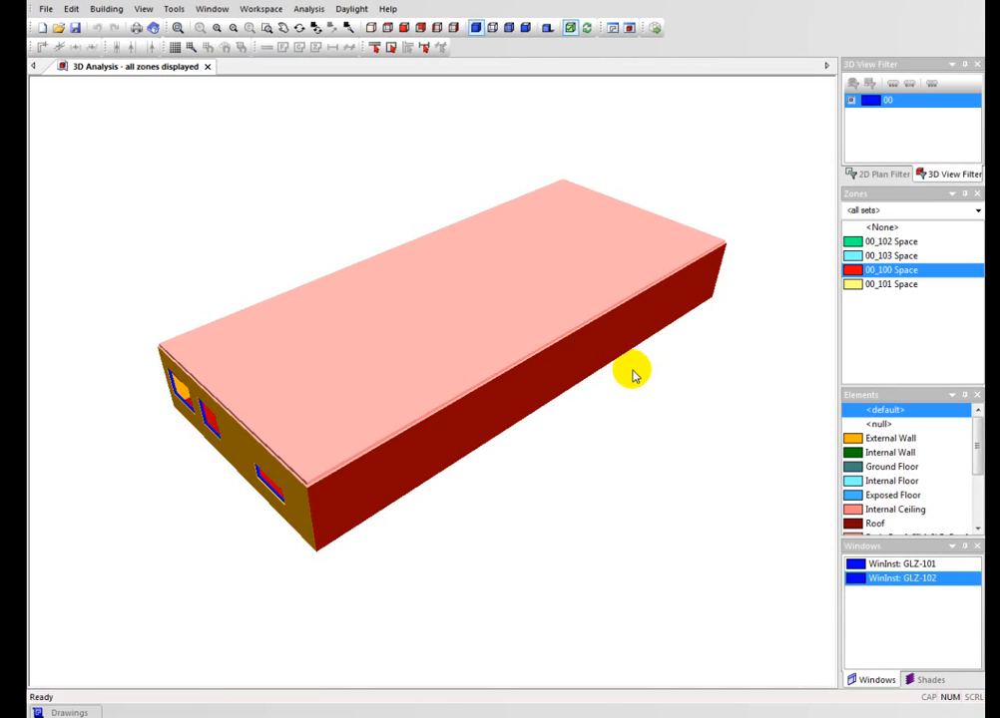
pyautogui.doubleClick(888, 480)
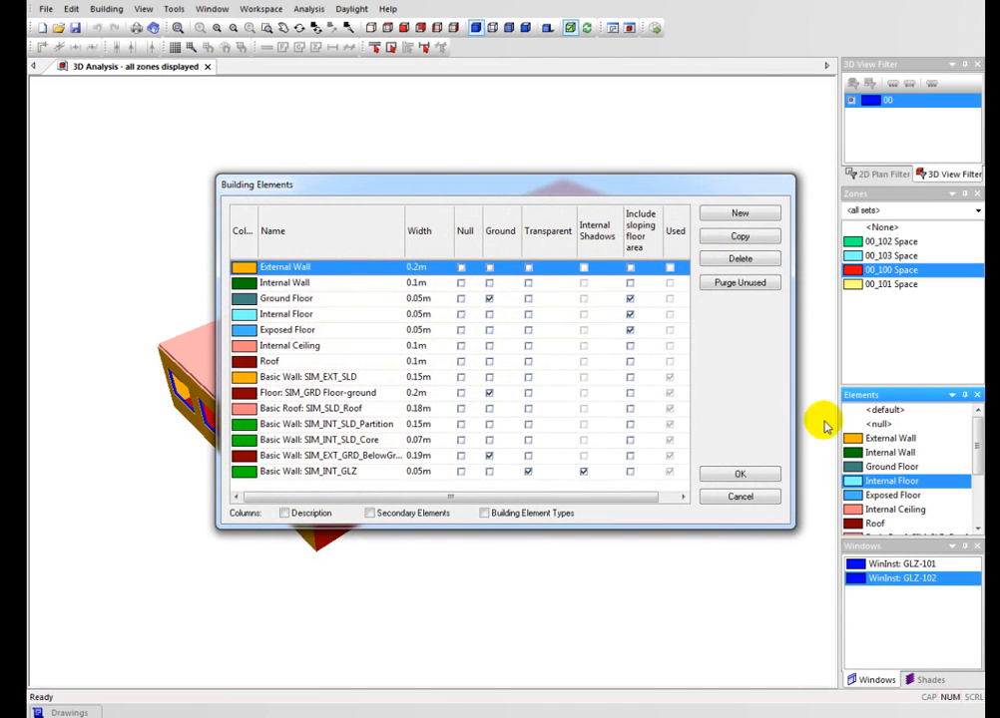
pyautogui.click(675, 230)
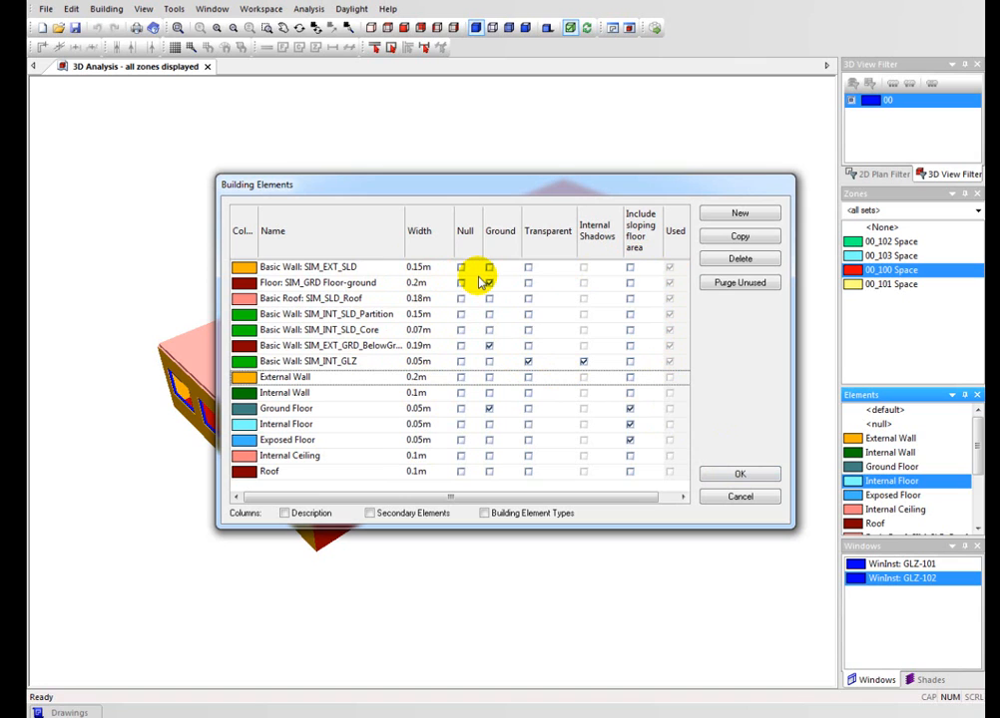
pyautogui.click(738, 498)
# - Show pane and frame dimensions for windows GLZ-101 and GLZ-102, and check their transparency, frame width and frame percentage
pyautogui.doubleClick(883, 579)
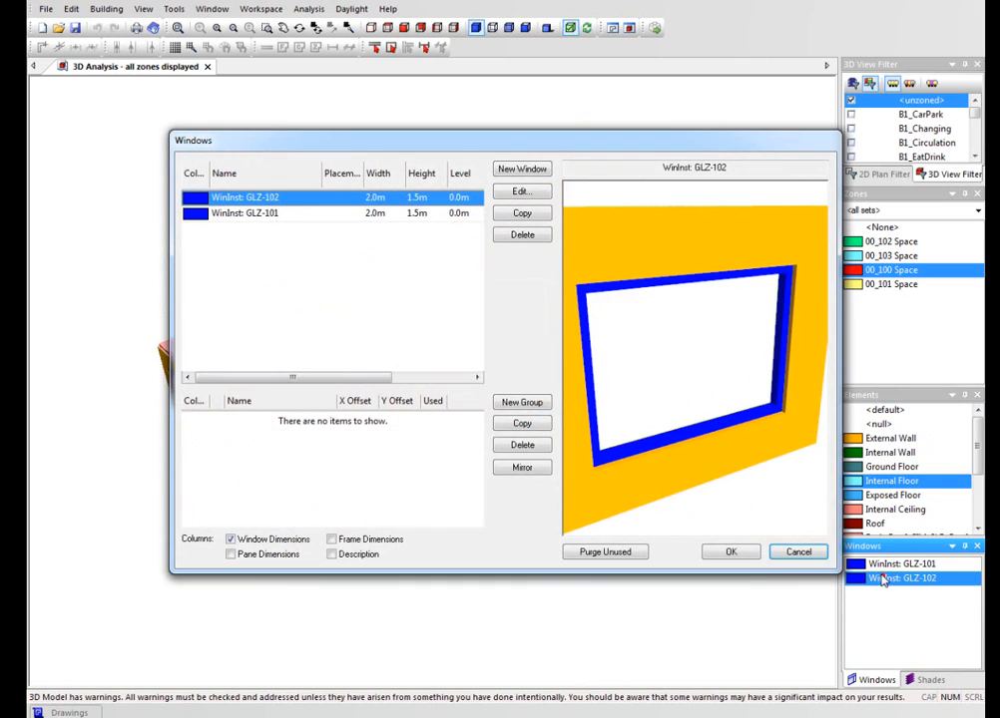
pyautogui.moveTo(297, 379); pyautogui.dragTo(392, 384)
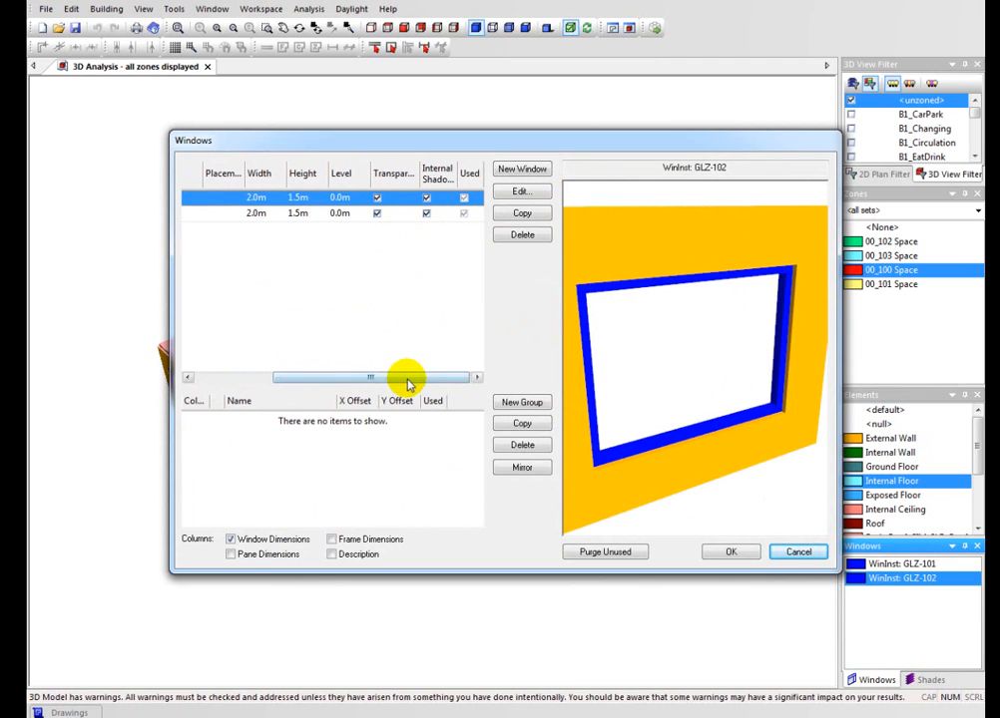
pyautogui.click(284, 556)
pyautogui.click(339, 539)
pyautogui.moveTo(333, 380); pyautogui.dragTo(384, 377)
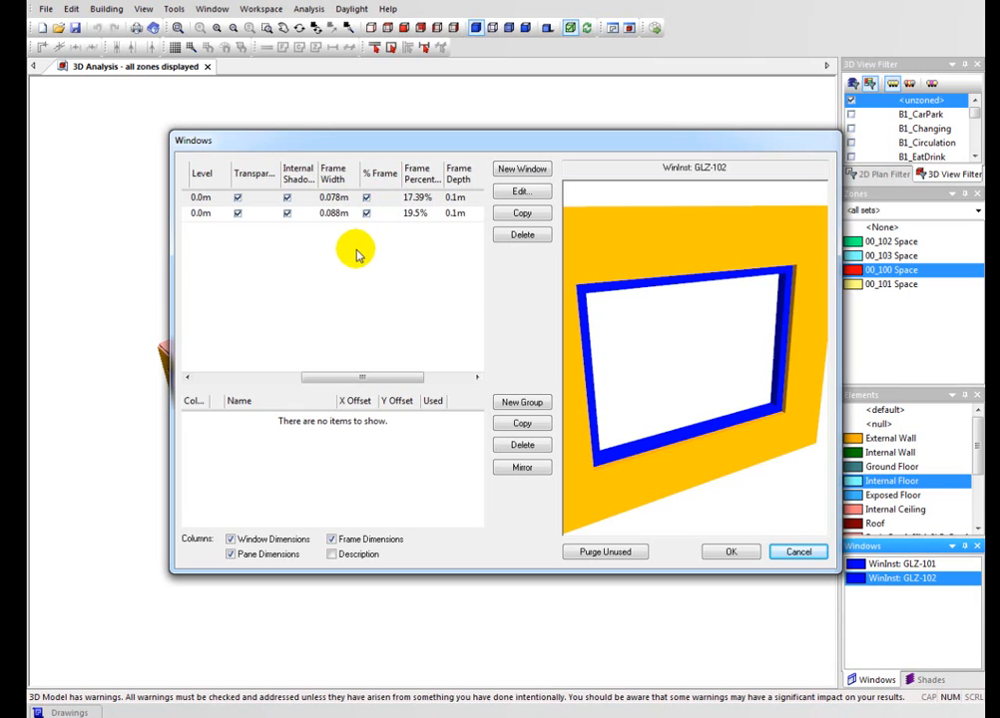
pyautogui.click(729, 554)
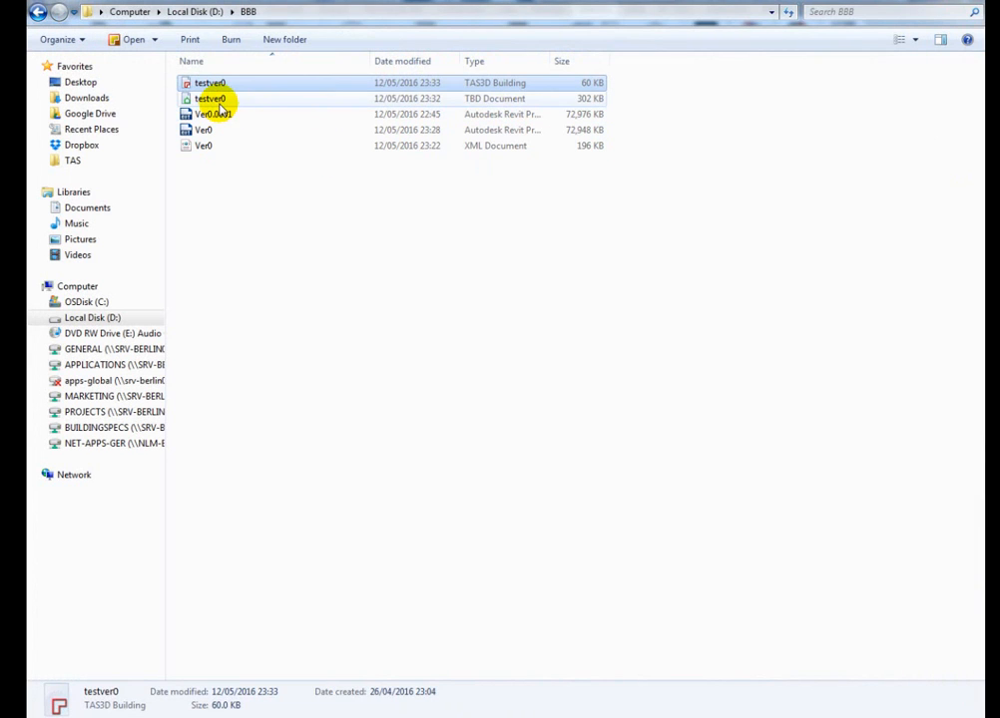
# - Open the testver0 TBD file in Tas Building Simulator and check the calendar's day types and shading data
pyautogui.doubleClick(221, 101)
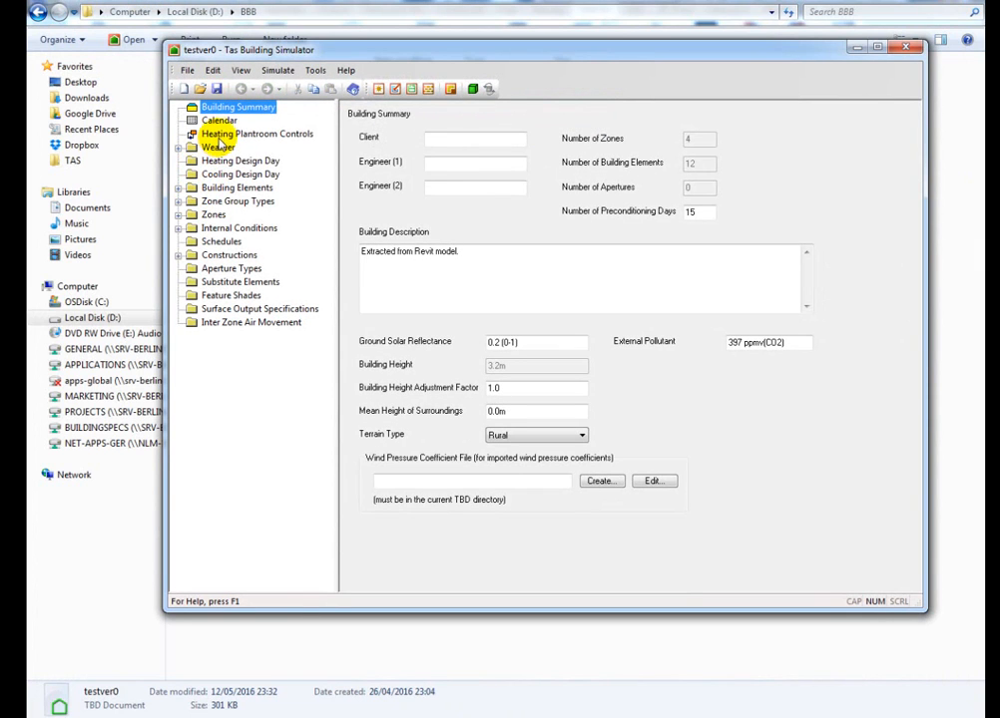
pyautogui.click(214, 120)
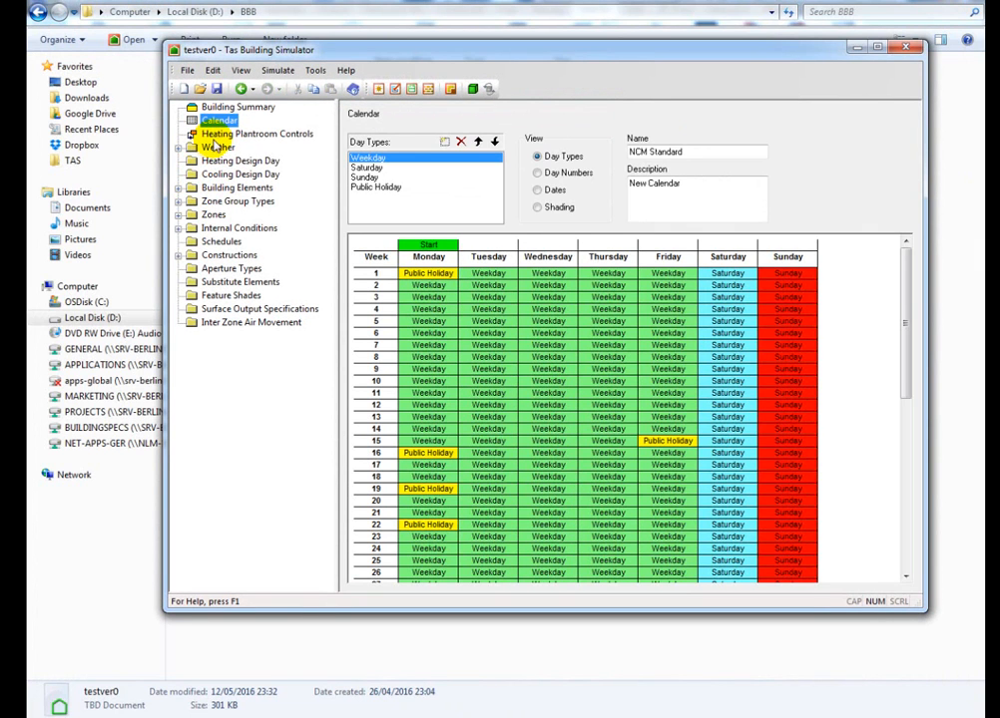
pyautogui.click(555, 207)
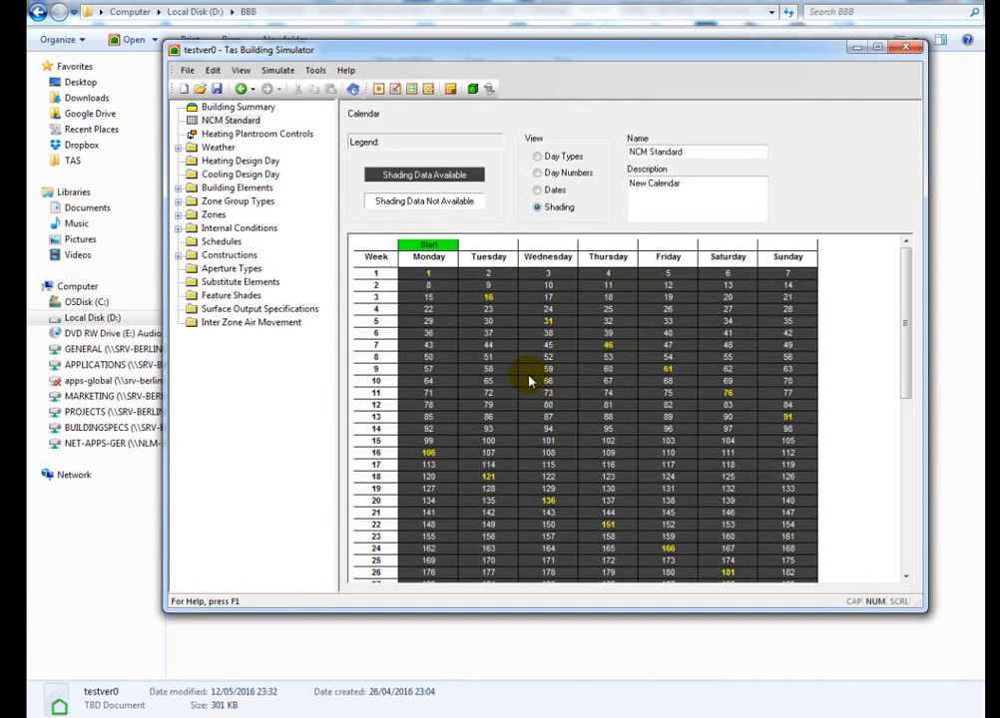
# - Check the floor area and assigned internal condition of zones 00_100 and 00_101, and view the list of internal conditions
pyautogui.click(178, 215)
pyautogui.click(244, 229)
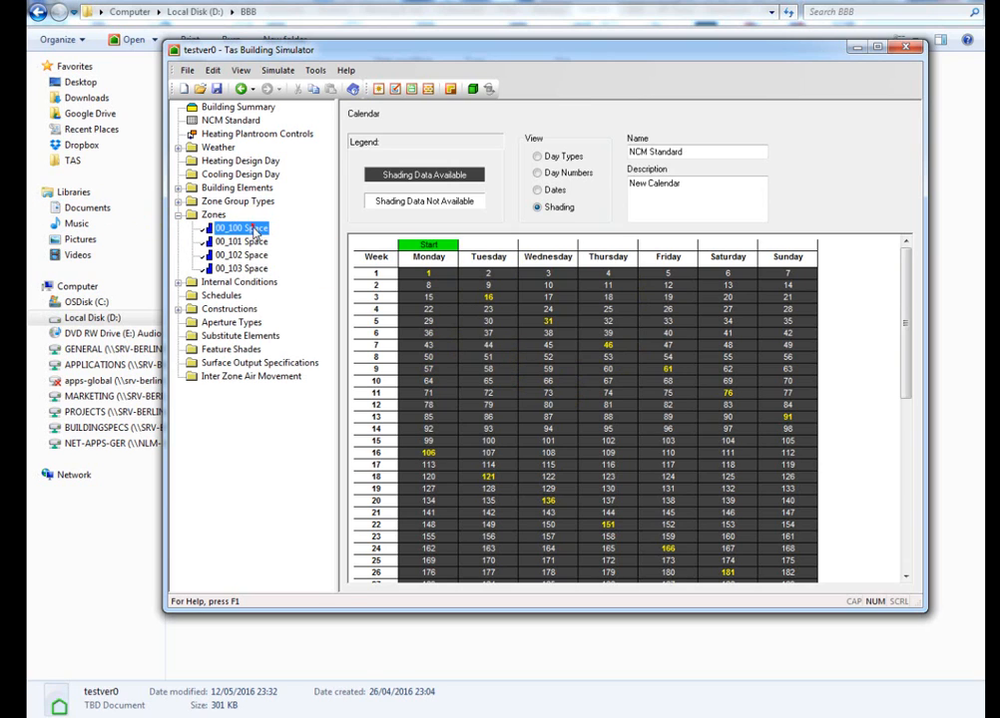
pyautogui.click(244, 243)
pyautogui.click(245, 255)
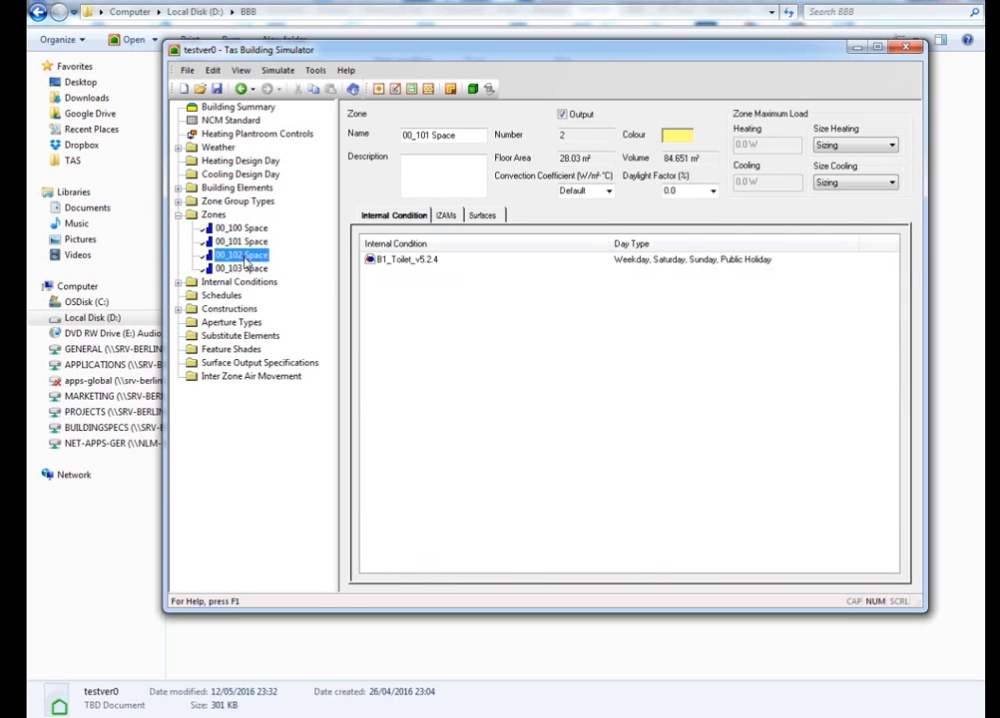
pyautogui.click(239, 284)
pyautogui.click(240, 228)
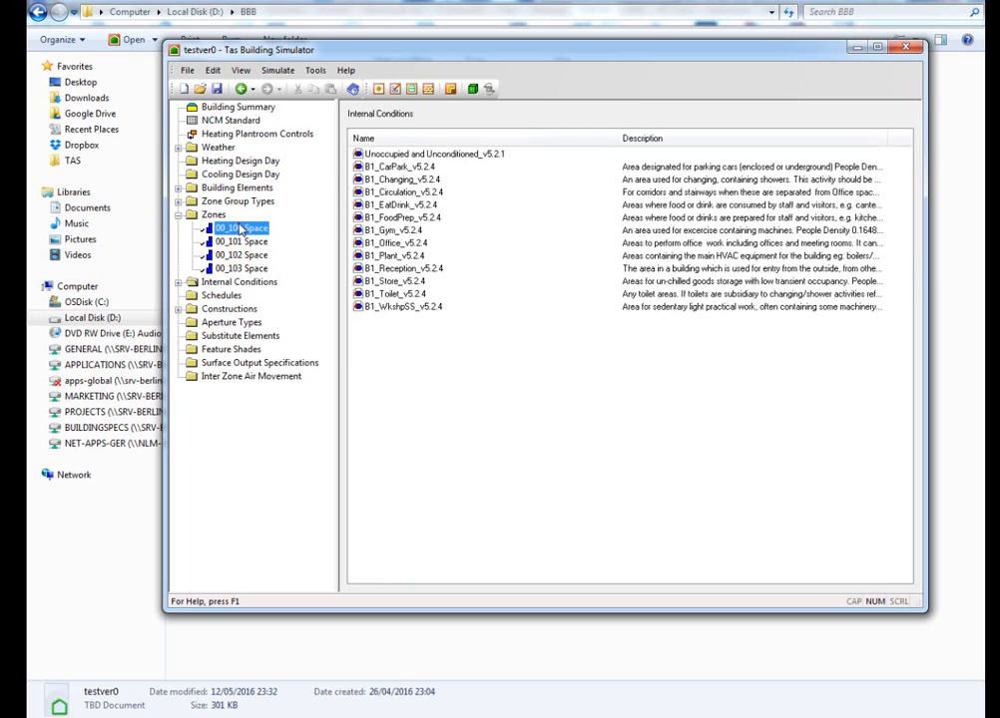
pyautogui.click(238, 242)
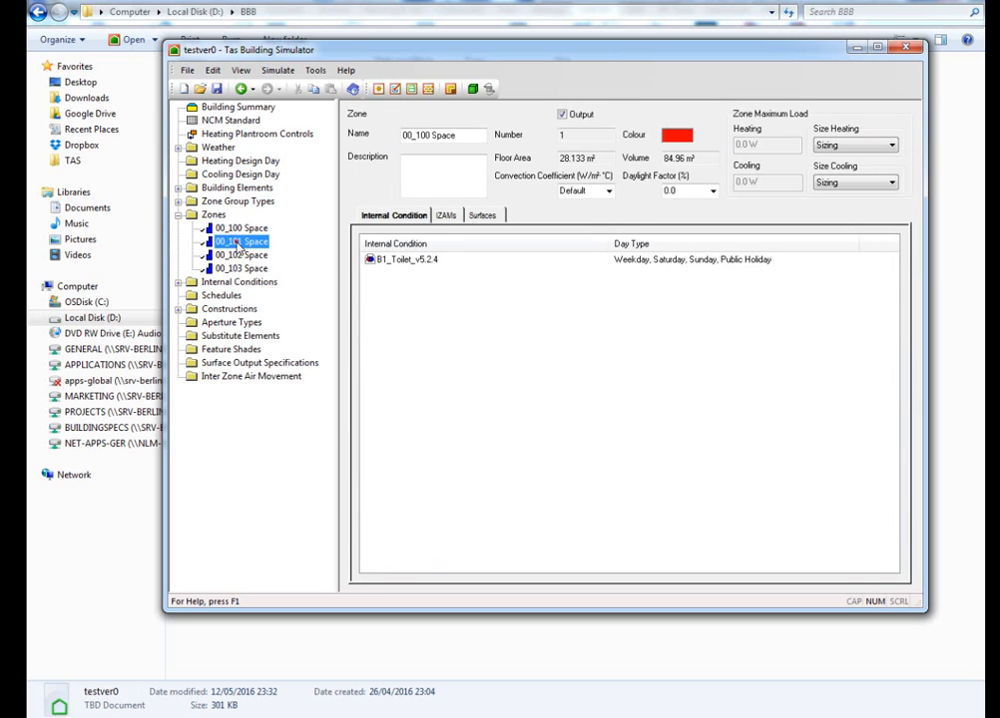
# - Examine the zone sets under Zone Group Types and go through the settings of zones 00_100 to 00_103
pyautogui.click(178, 203)
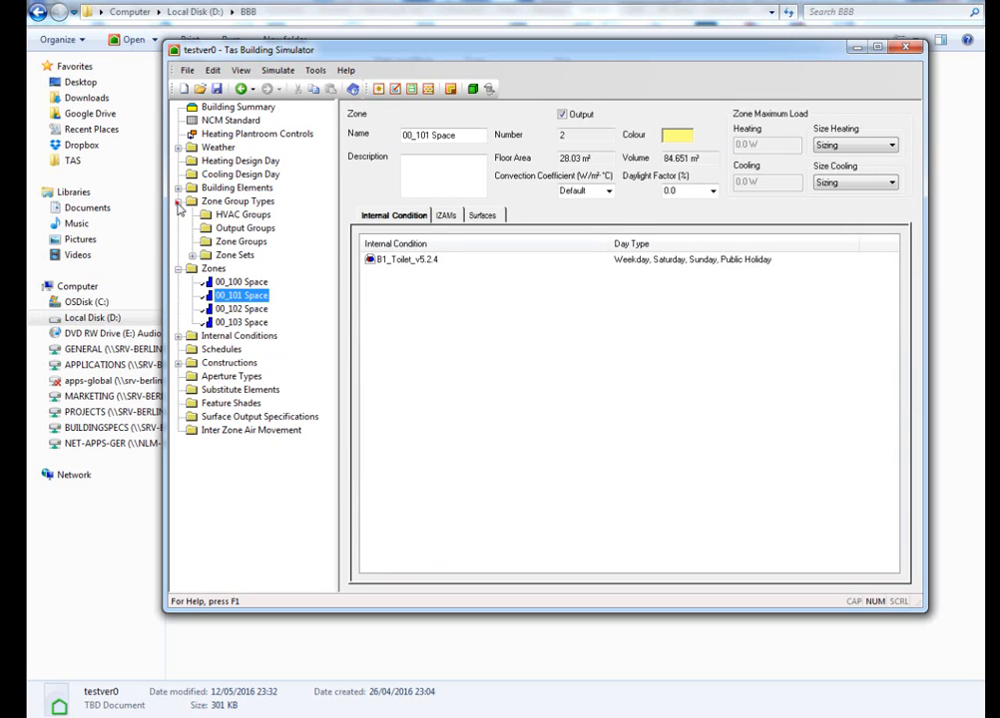
pyautogui.click(192, 256)
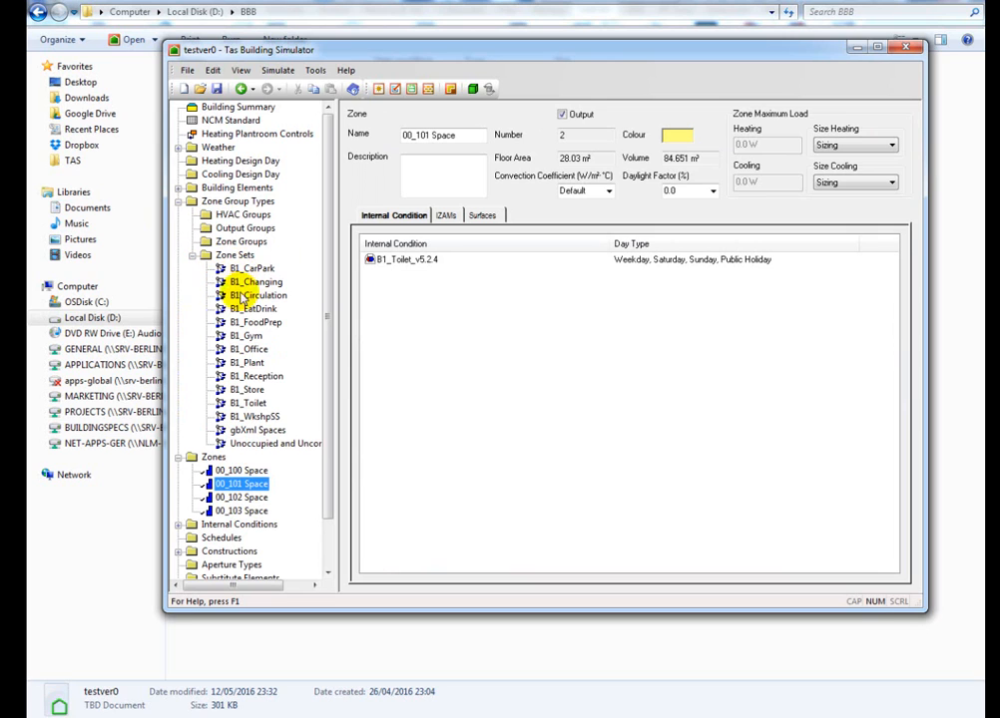
pyautogui.scroll(-2, 225, 443)
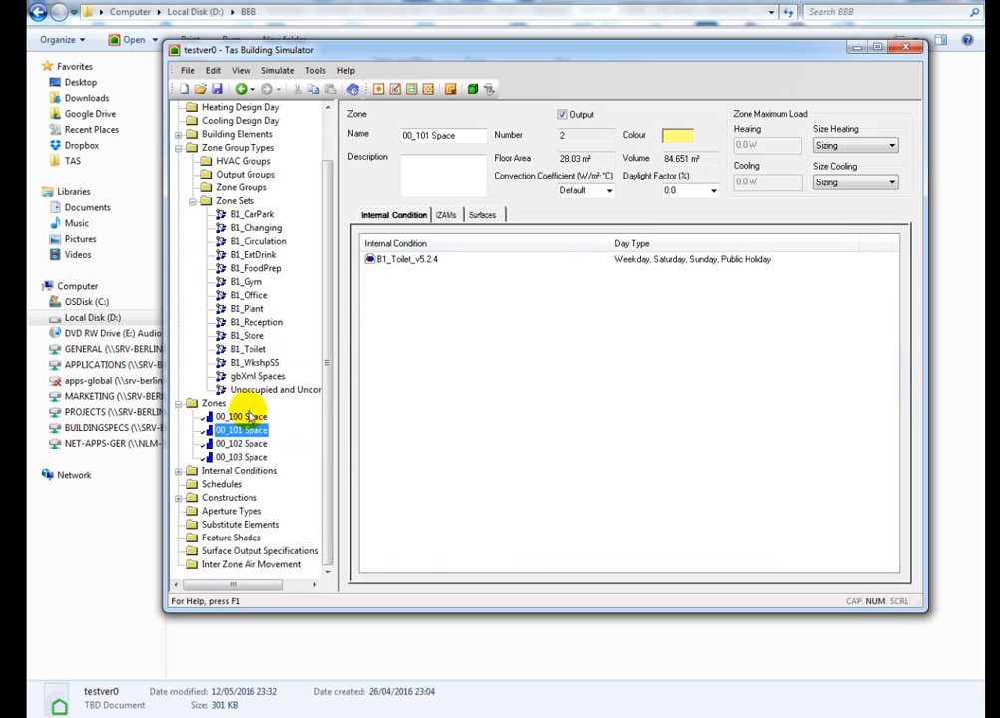
pyautogui.click(240, 418)
pyautogui.click(241, 431)
pyautogui.click(243, 444)
pyautogui.click(242, 457)
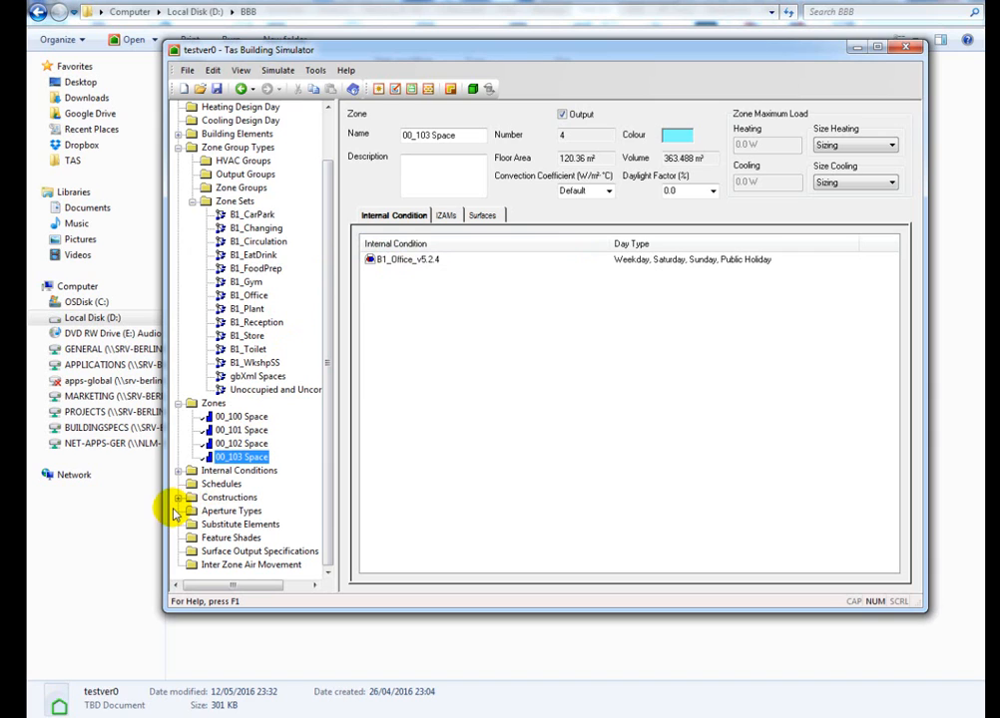
# - Review the individual entries under Internal Conditions and close Tas Building Simulator
pyautogui.click(178, 470)
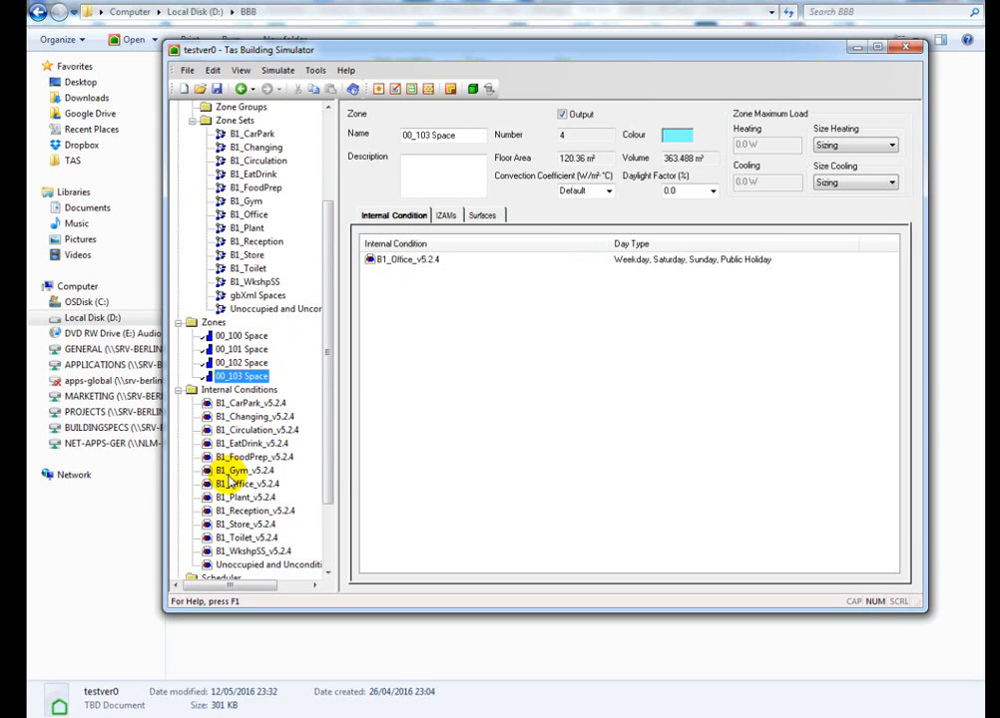
pyautogui.scroll(-3, 226, 469)
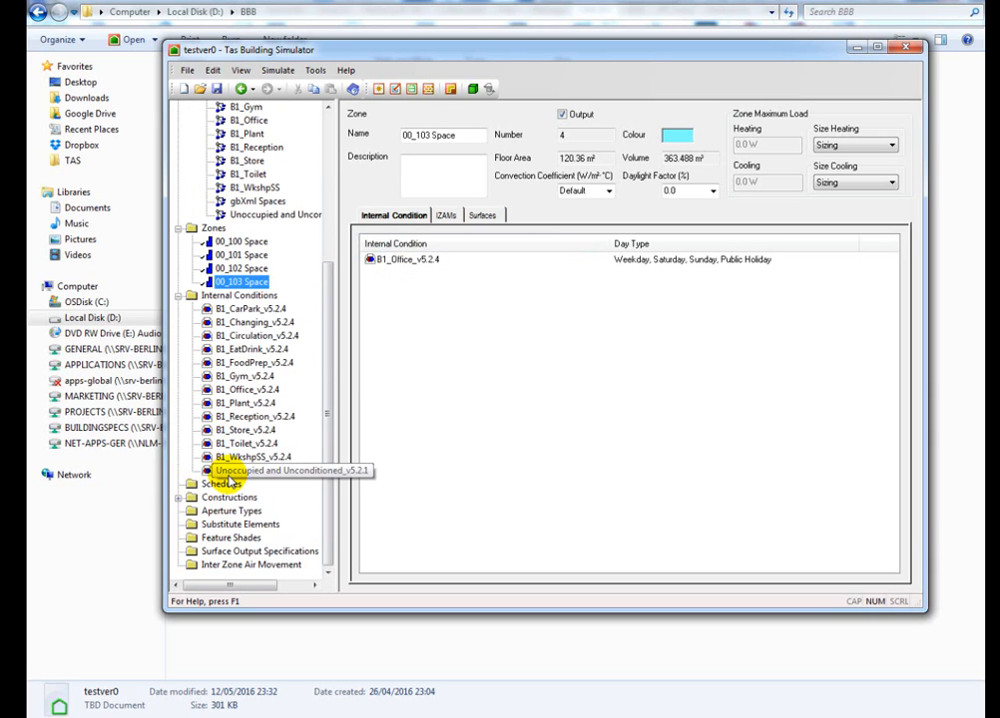
pyautogui.click(908, 48)
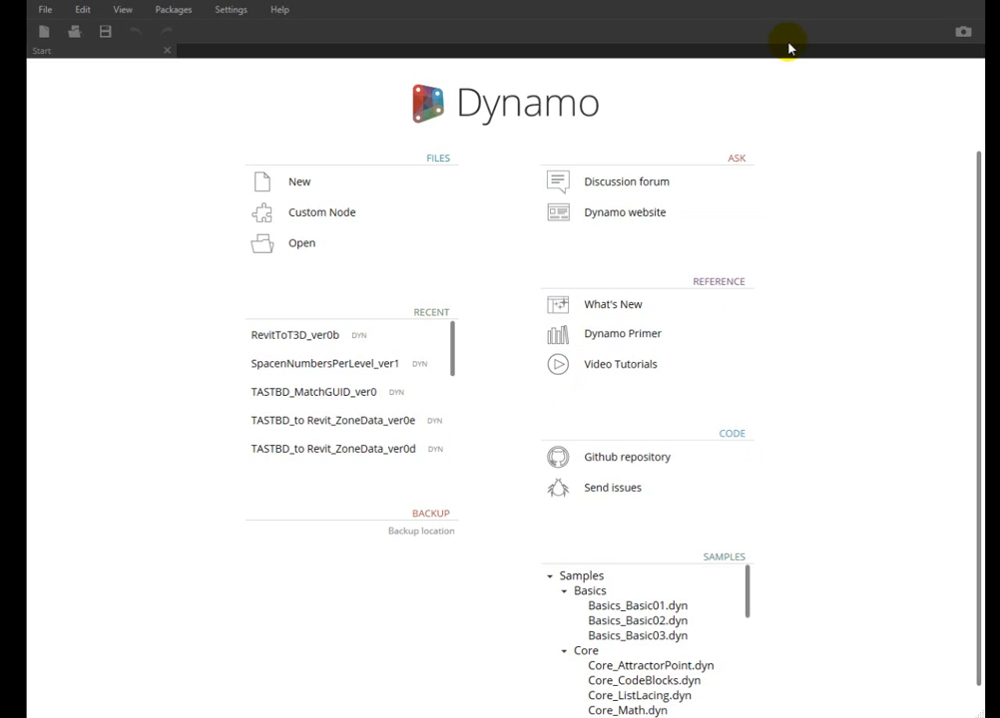
# - In Dynamo, open DynamoTBDrunver1.dyn from the Google Drive\Dynamo\TAS folder in manual execution mode
pyautogui.click(75, 35)
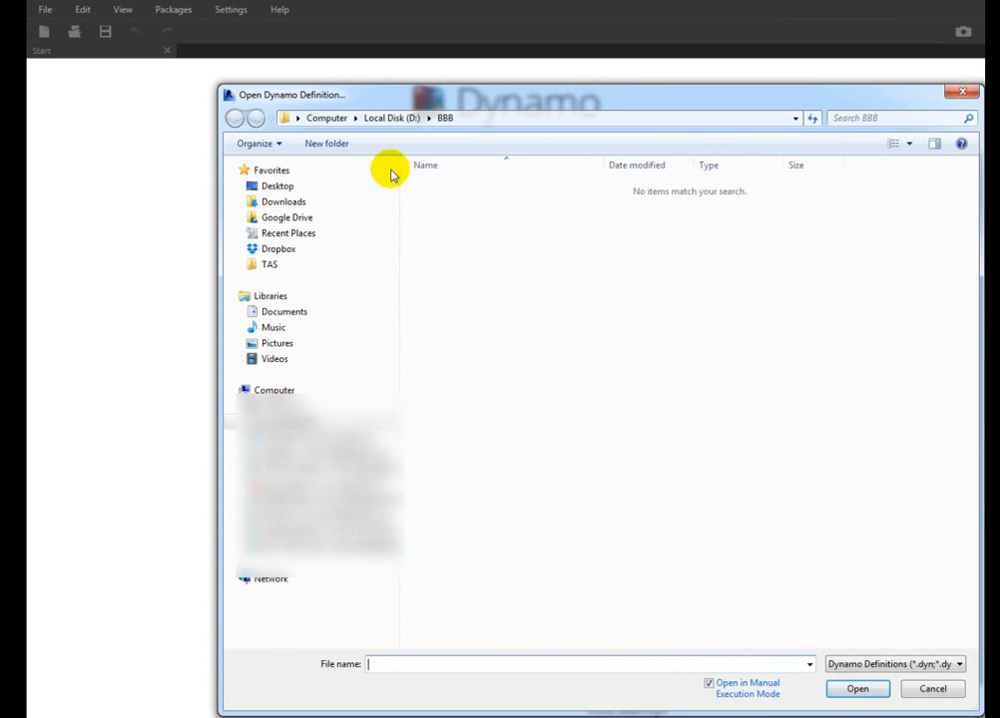
pyautogui.click(377, 119)
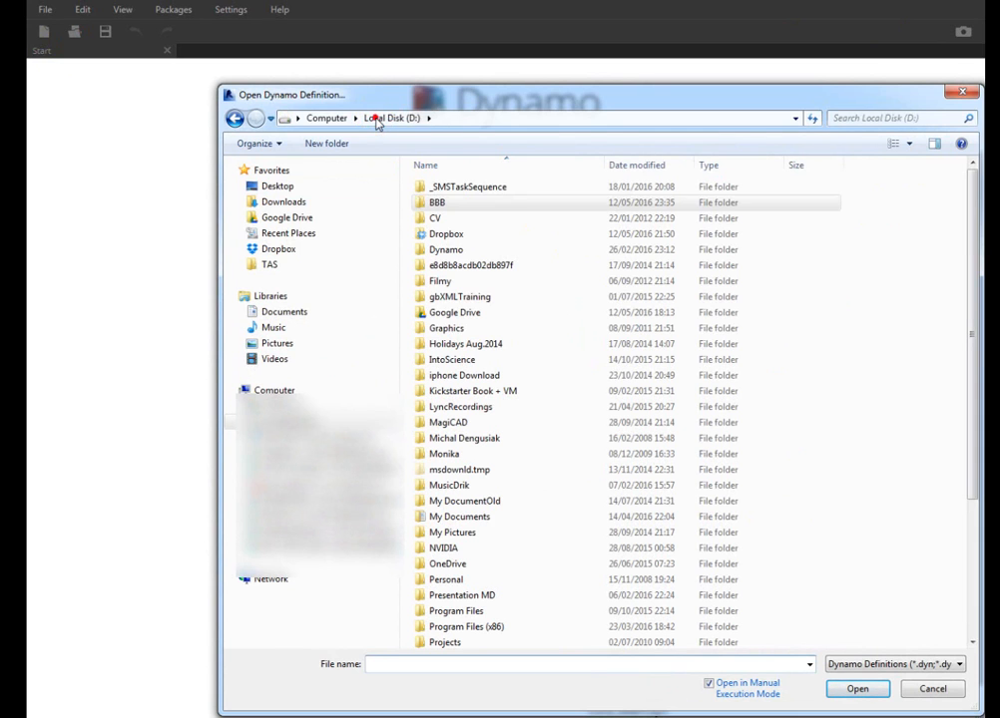
pyautogui.click(286, 220)
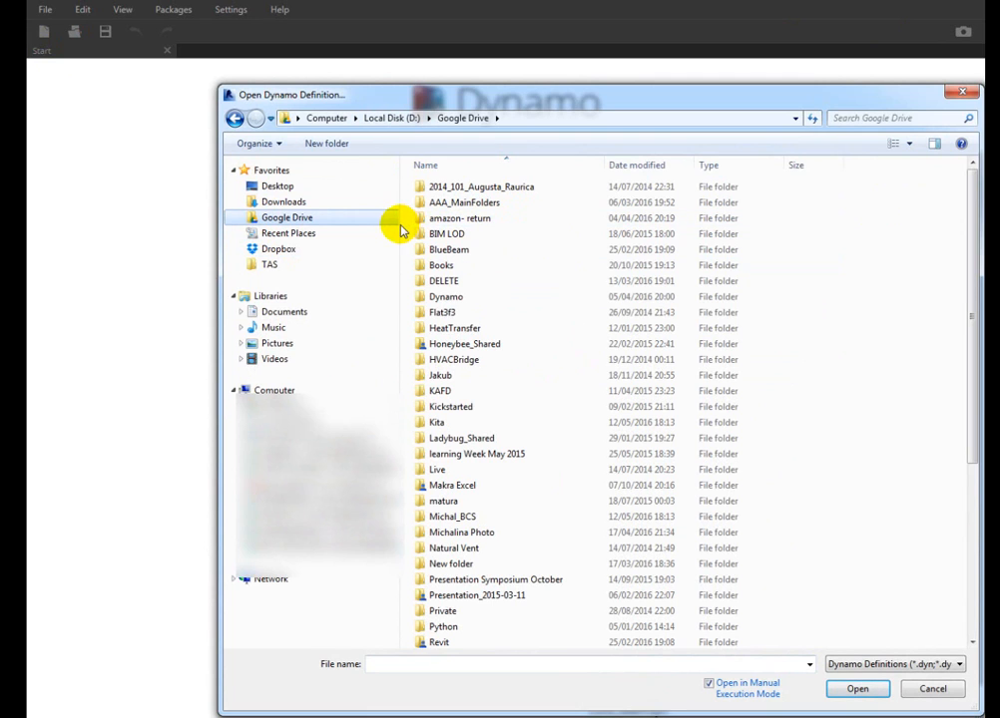
pyautogui.doubleClick(439, 297)
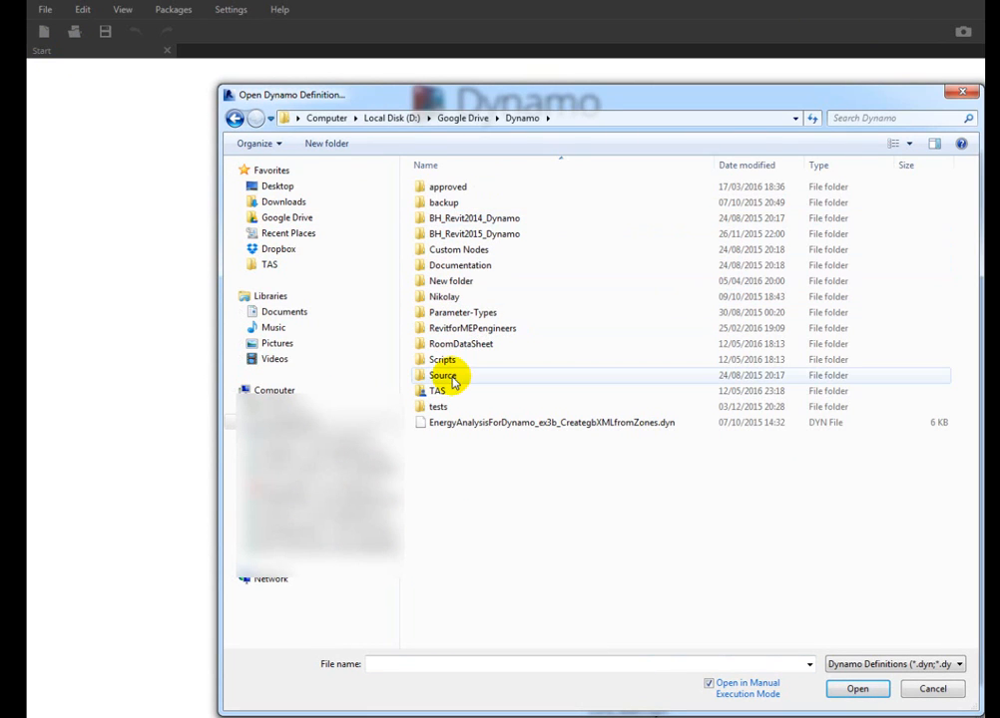
pyautogui.doubleClick(440, 392)
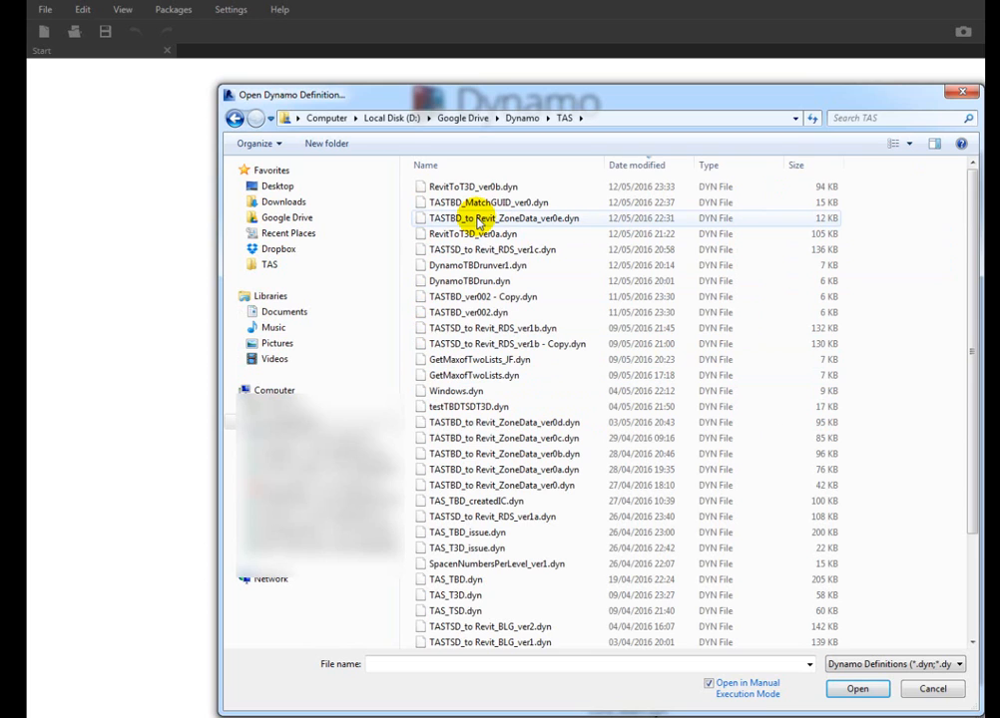
pyautogui.click(504, 264)
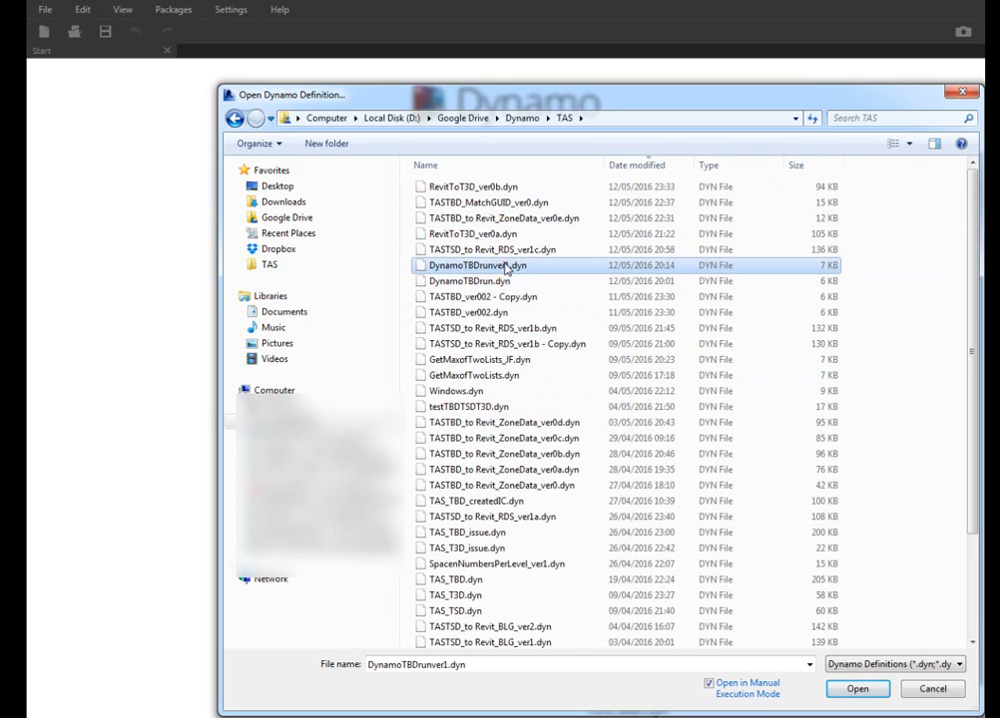
pyautogui.click(853, 687)
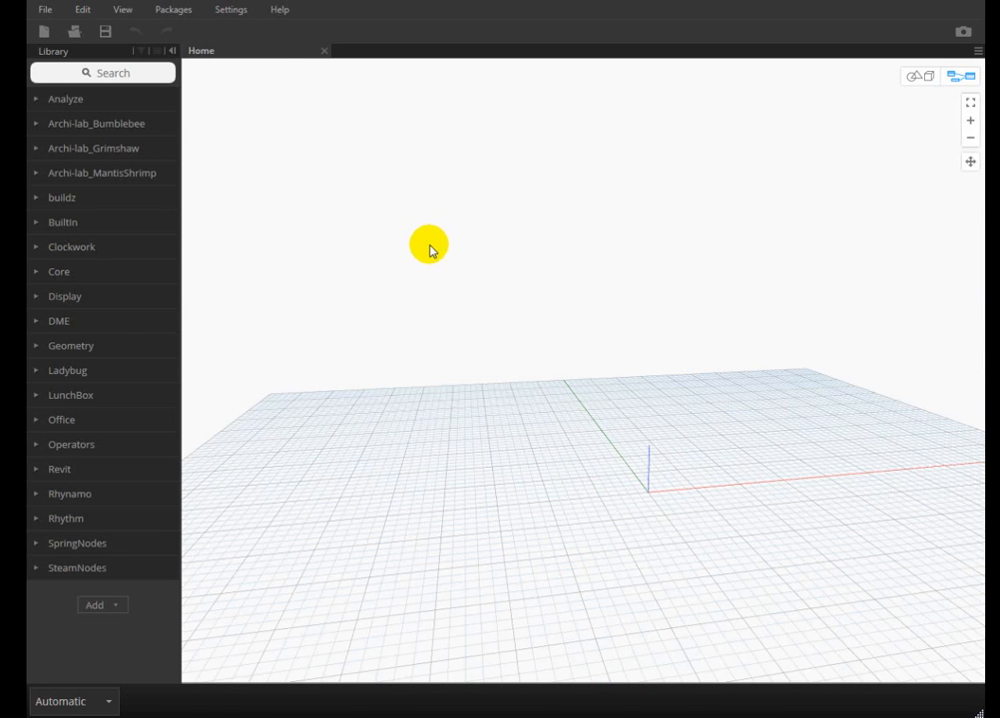
# - Unfreeze the TBDDocument.Simulate node in the DynamoTBDrunver1 graph
pyautogui.scroll(-10, 571, 149)
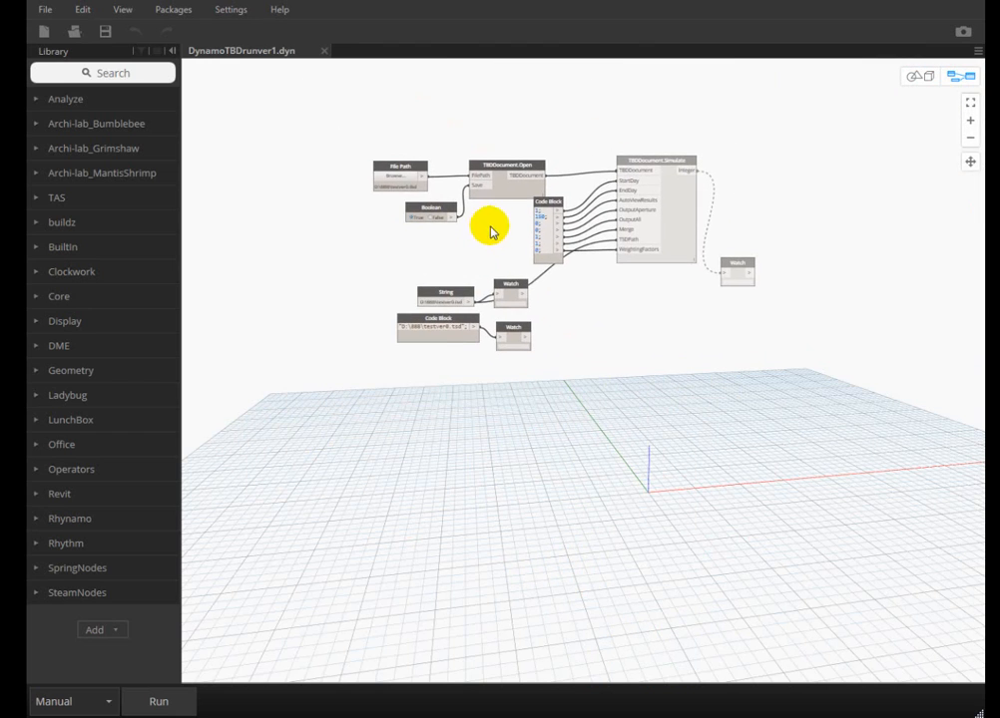
pyautogui.scroll(5, 663, 156)
pyautogui.rightClick(662, 157)
pyautogui.scroll(-5, 709, 186)
pyautogui.scroll(2, 423, 180)
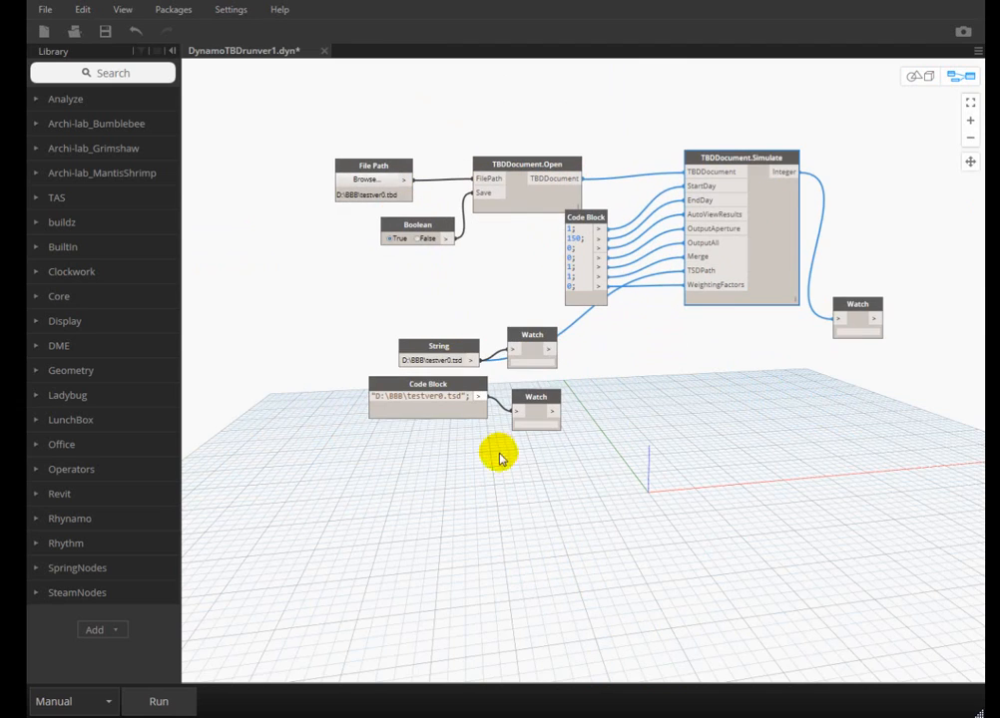
# - Examine the String and Code Block nodes that hold the D:\BBB\testver0.tsd path and their Watch nodes
pyautogui.moveTo(602, 503); pyautogui.dragTo(420, 413)
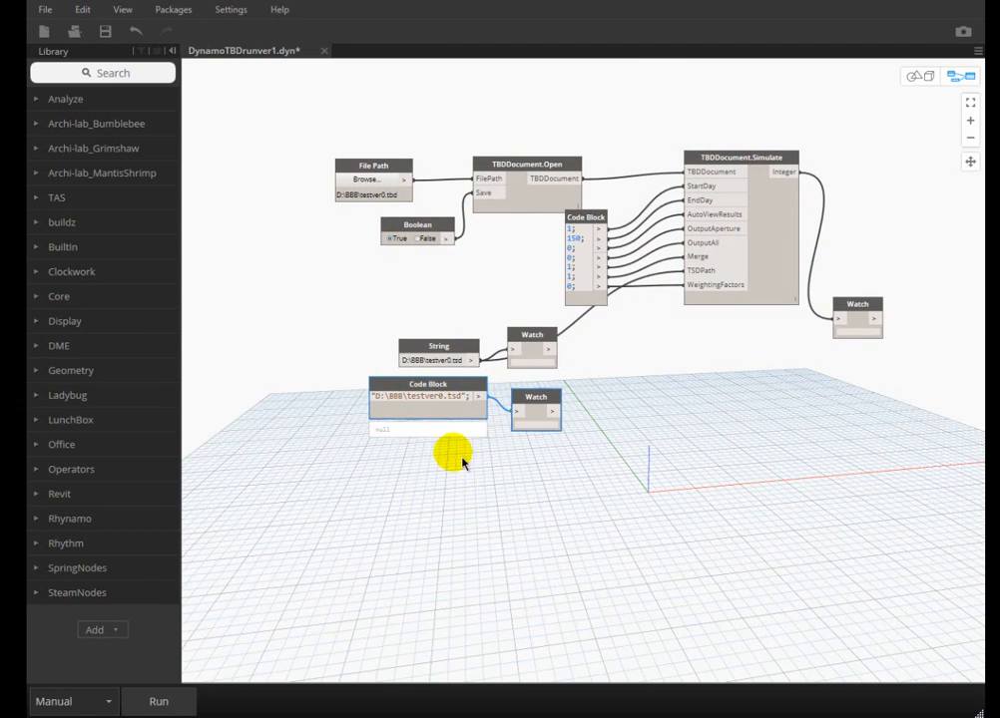
pyautogui.click(489, 475)
pyautogui.scroll(1, 486, 457)
pyautogui.scroll(1, 486, 457)
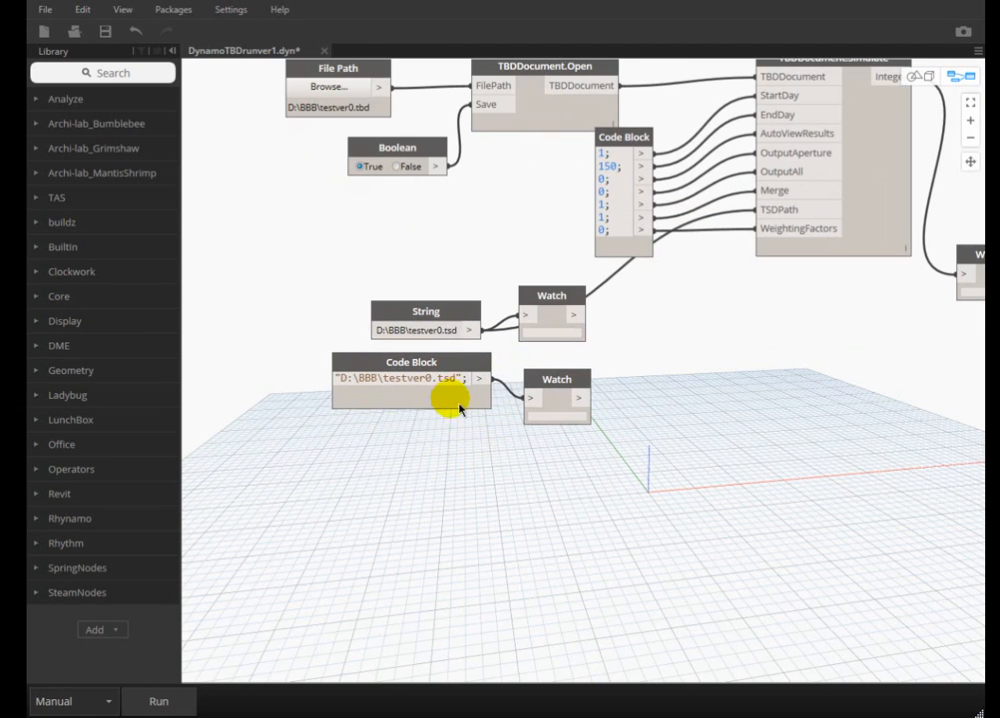
pyautogui.scroll(1, 411, 350)
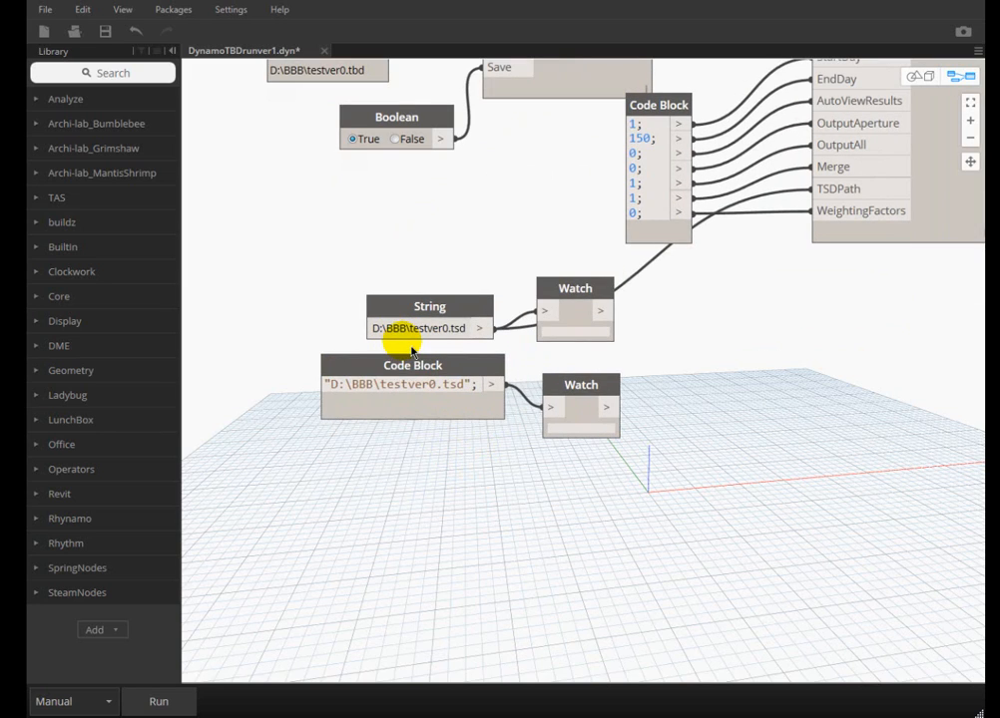
pyautogui.moveTo(378, 409)
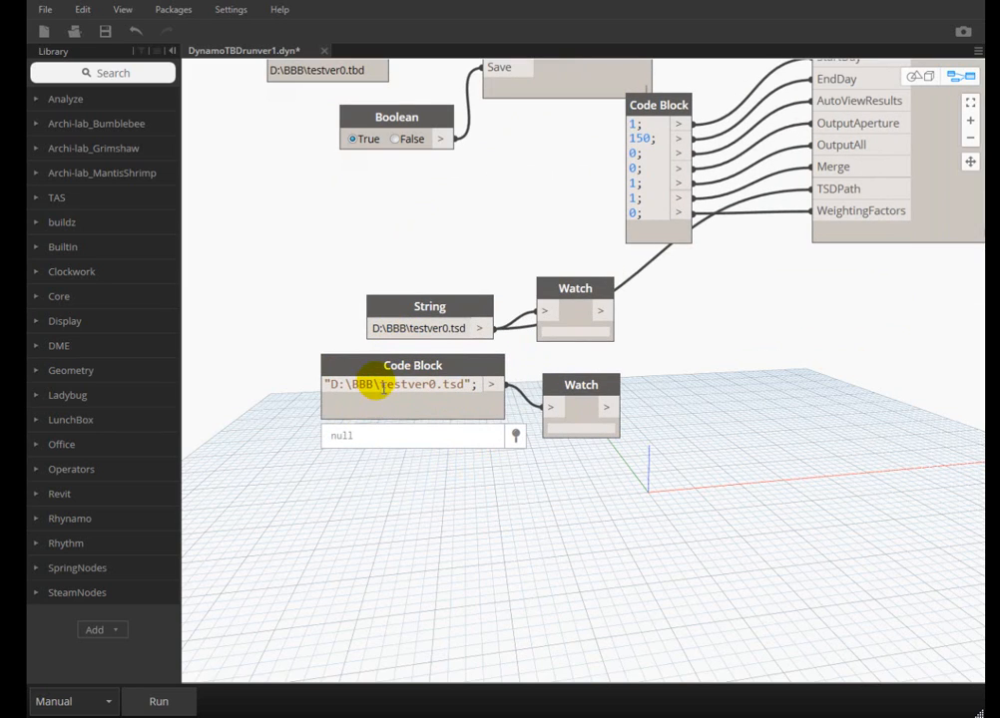
pyautogui.doubleClick(375, 389)
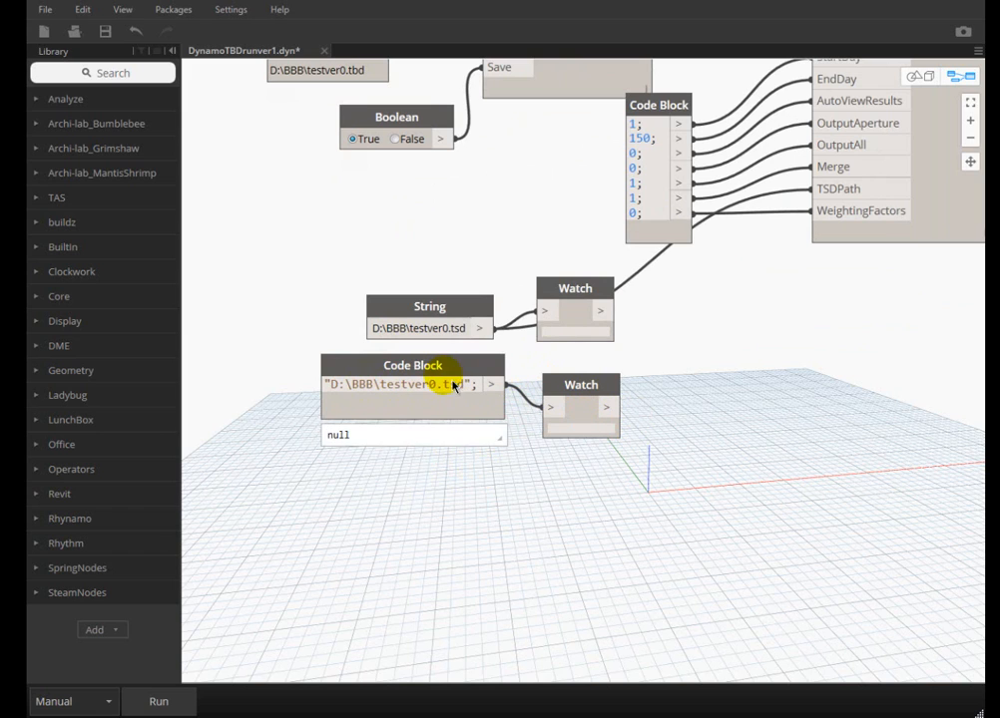
# - Set the File Path node feeding TBDDocument.Open to the TBD document testver0 in D:\BBB
pyautogui.moveTo(733, 340); pyautogui.dragTo(672, 446, button='middle')
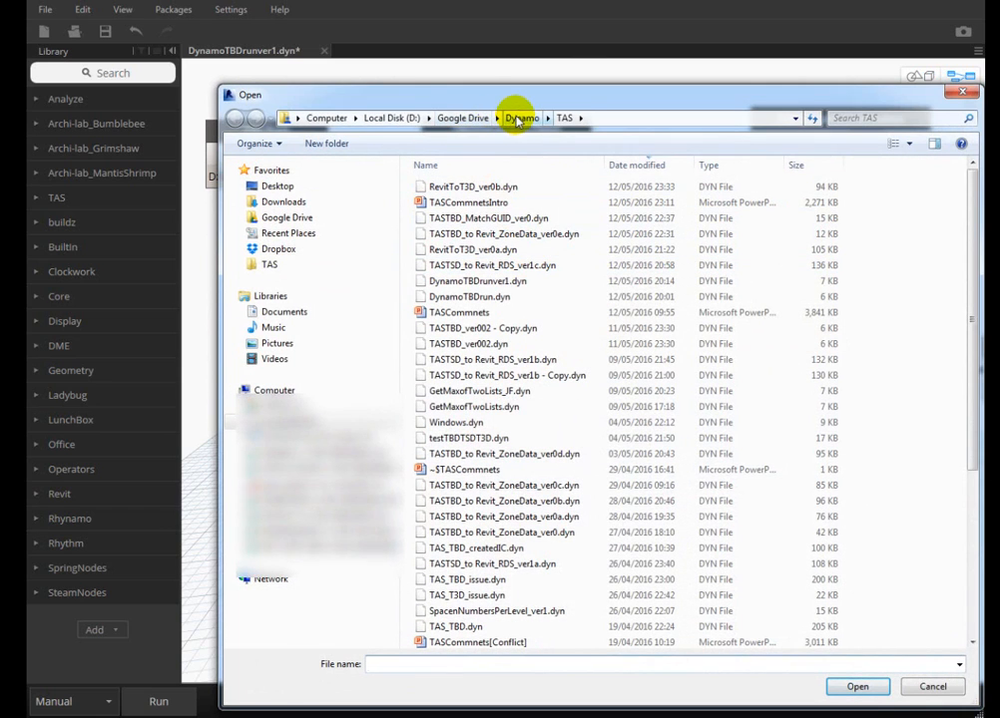
pyautogui.click(517, 119)
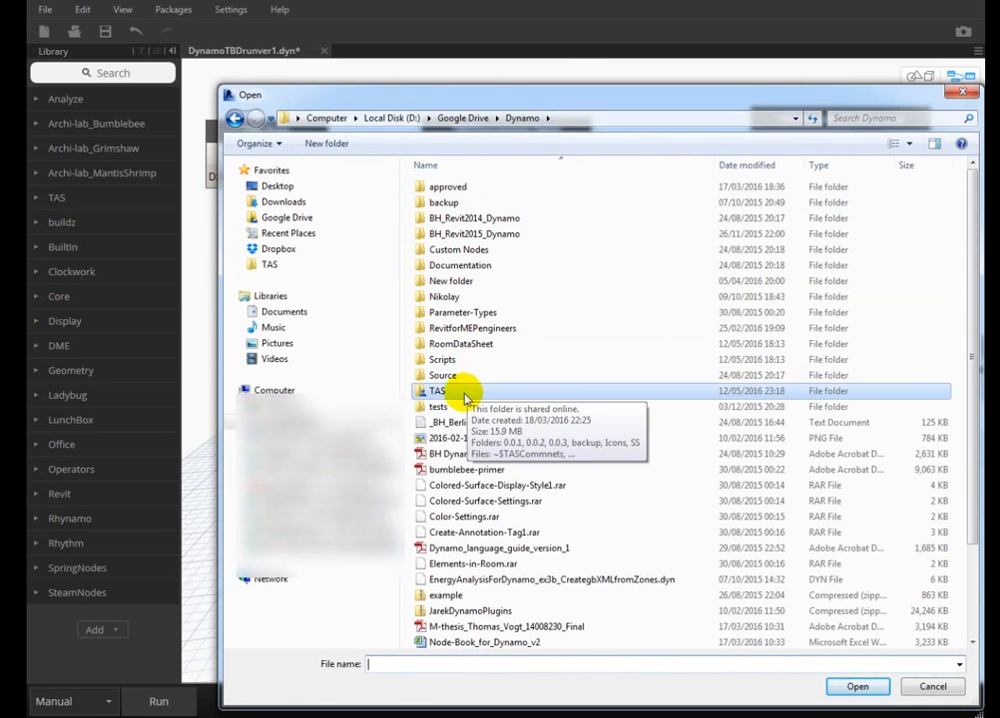
pyautogui.click(390, 118)
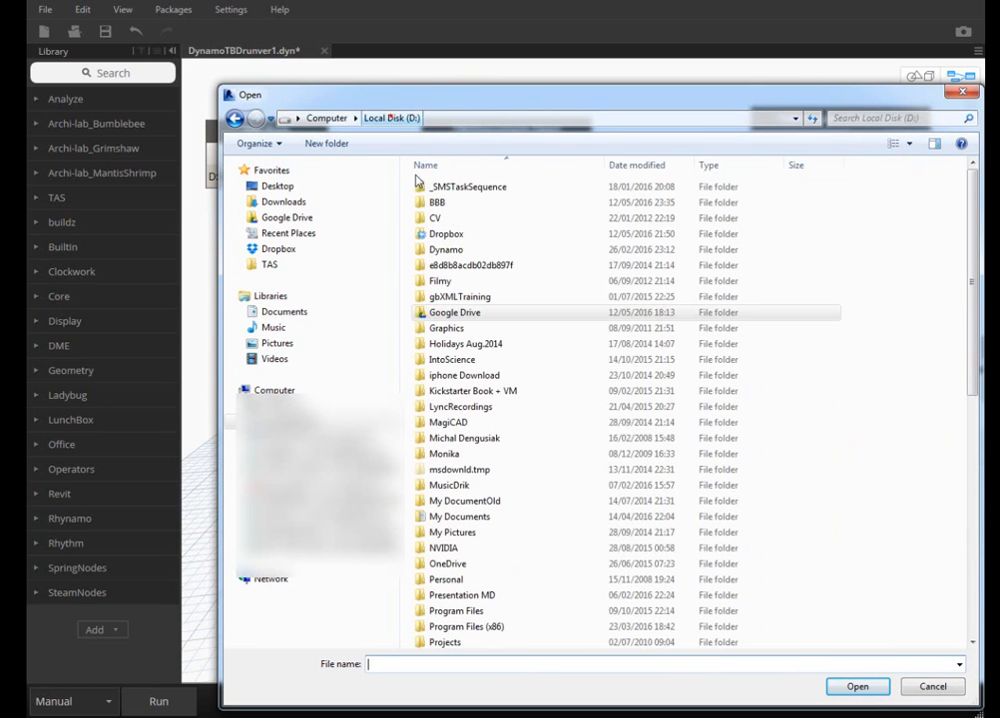
pyautogui.doubleClick(439, 202)
pyautogui.click(444, 203)
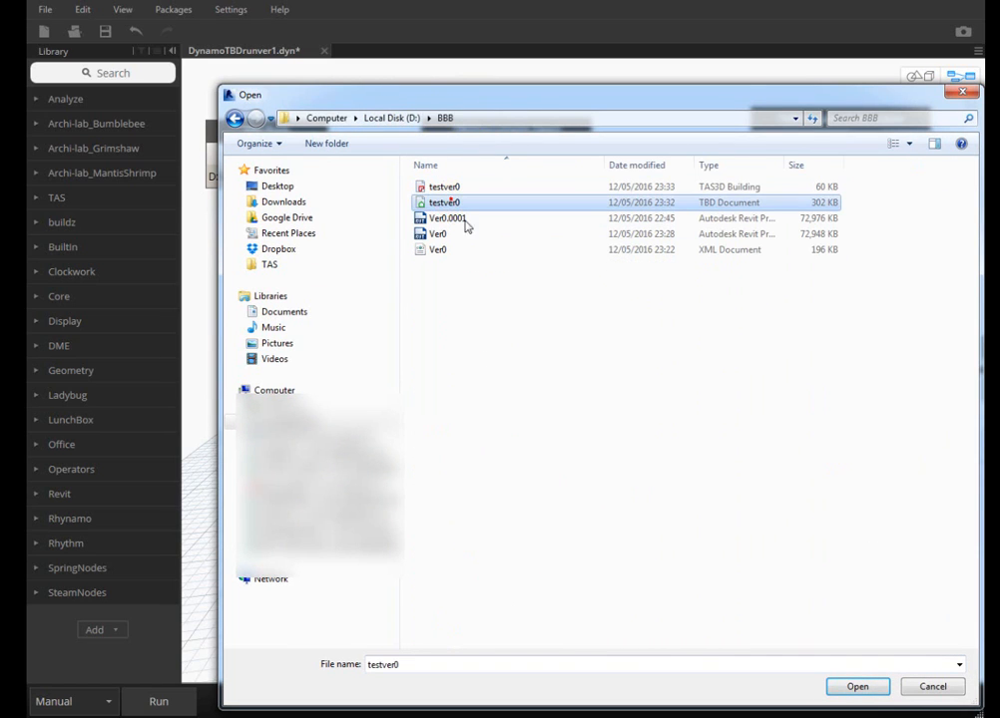
pyautogui.click(870, 696)
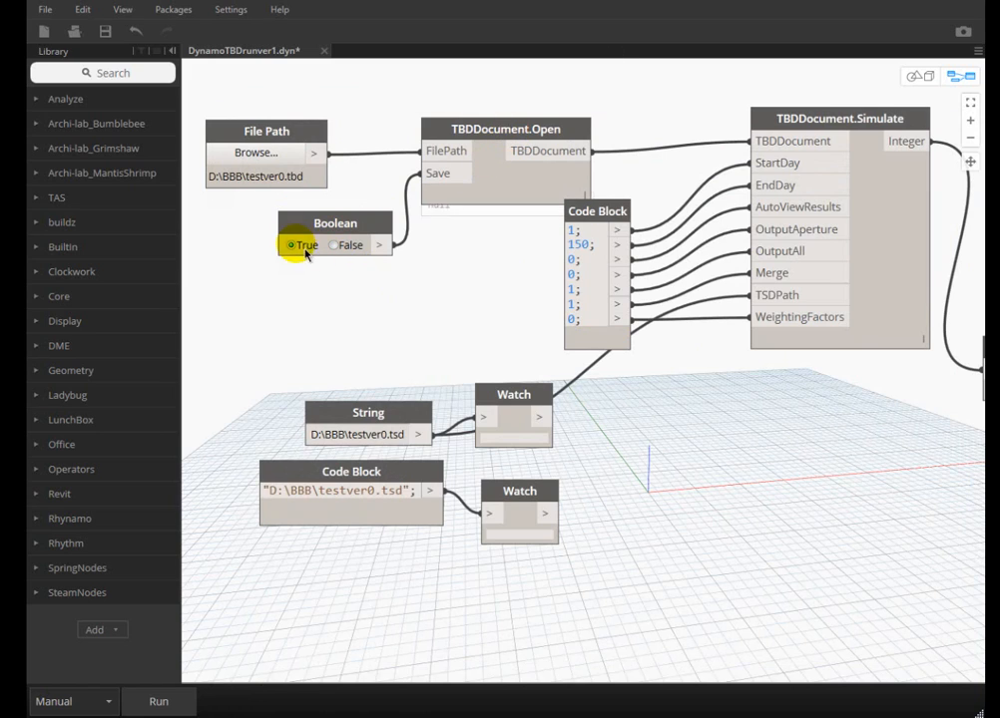
# - In the Code Block feeding TBDDocument.Simulate, set EndDay to 365 and OutputAperture to 1
pyautogui.doubleClick(580, 244)
pyautogui.write('365')
pyautogui.click(522, 271)
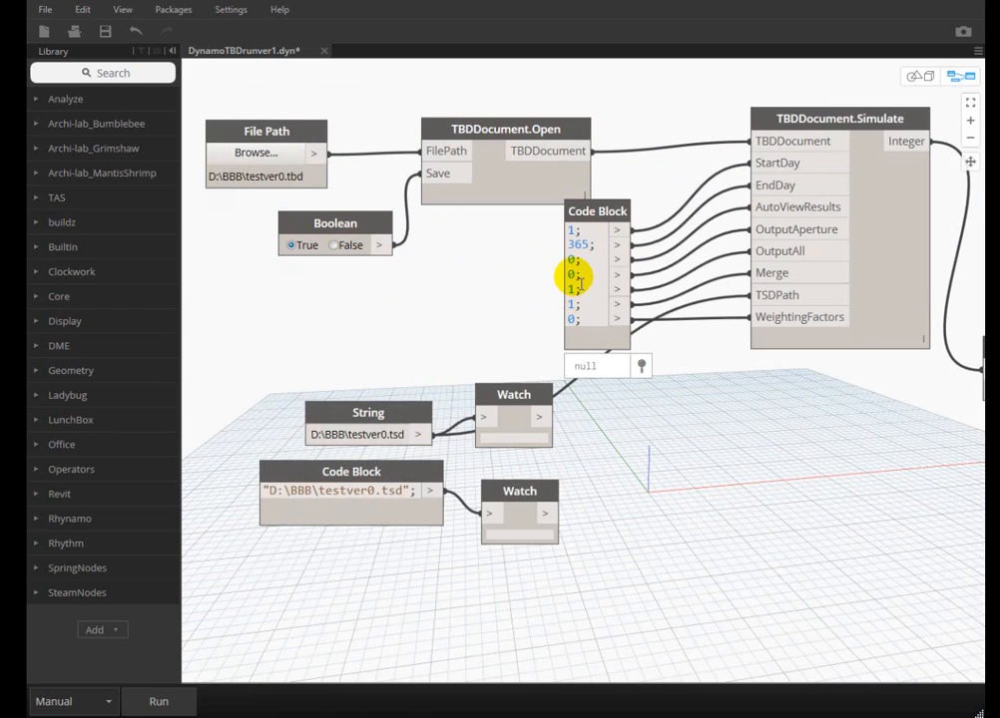
pyautogui.write('1')
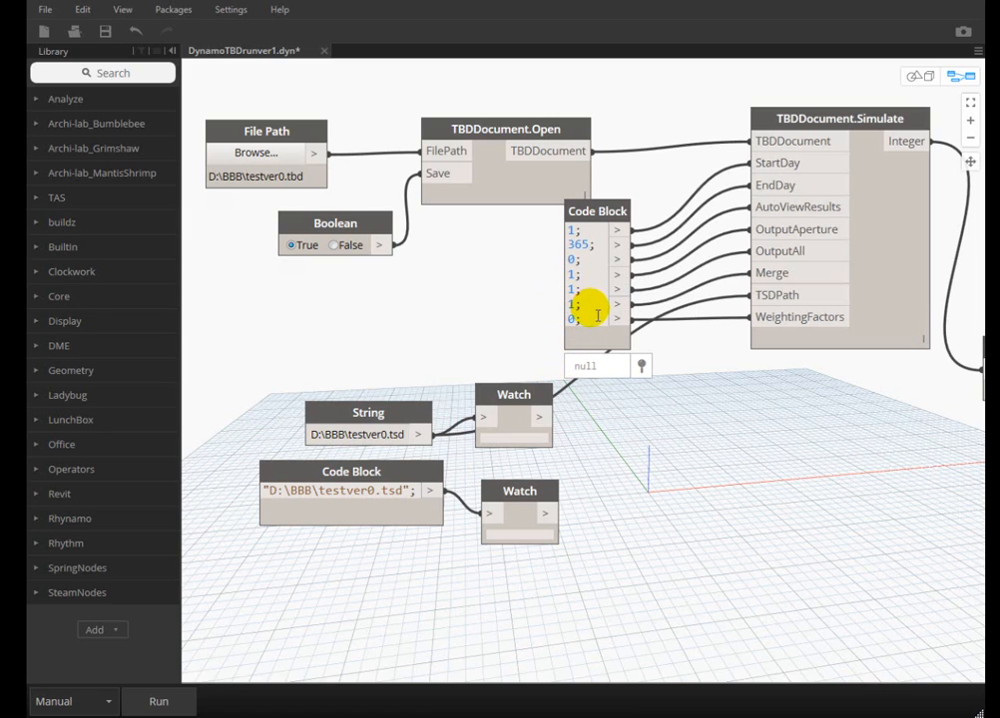
# - Shift the simulation settings Code Block slightly up and right, and set its WeightingFactors value to 1
pyautogui.moveTo(613, 221); pyautogui.dragTo(632, 204)
pyautogui.click(594, 303)
pyautogui.click(594, 305)
pyautogui.press('BackSpace')
pyautogui.write('1')
pyautogui.click(539, 299)
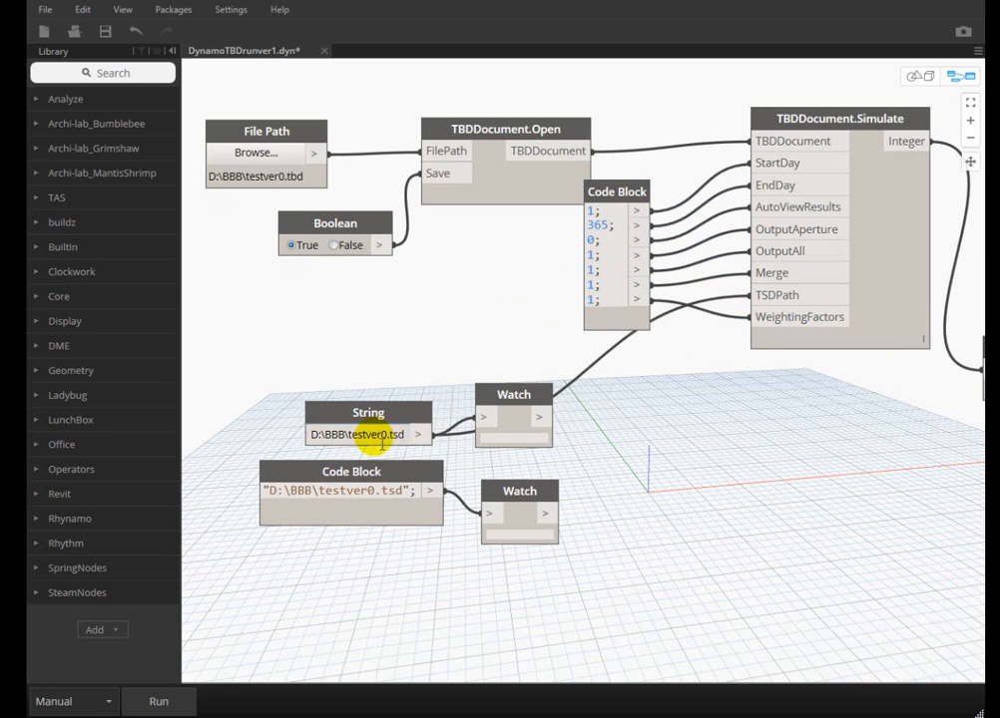
# - Check the existing files in the D:\BBB folder and run the simulation graph in Dynamo
pyautogui.hotkey('alt', 'Tab')
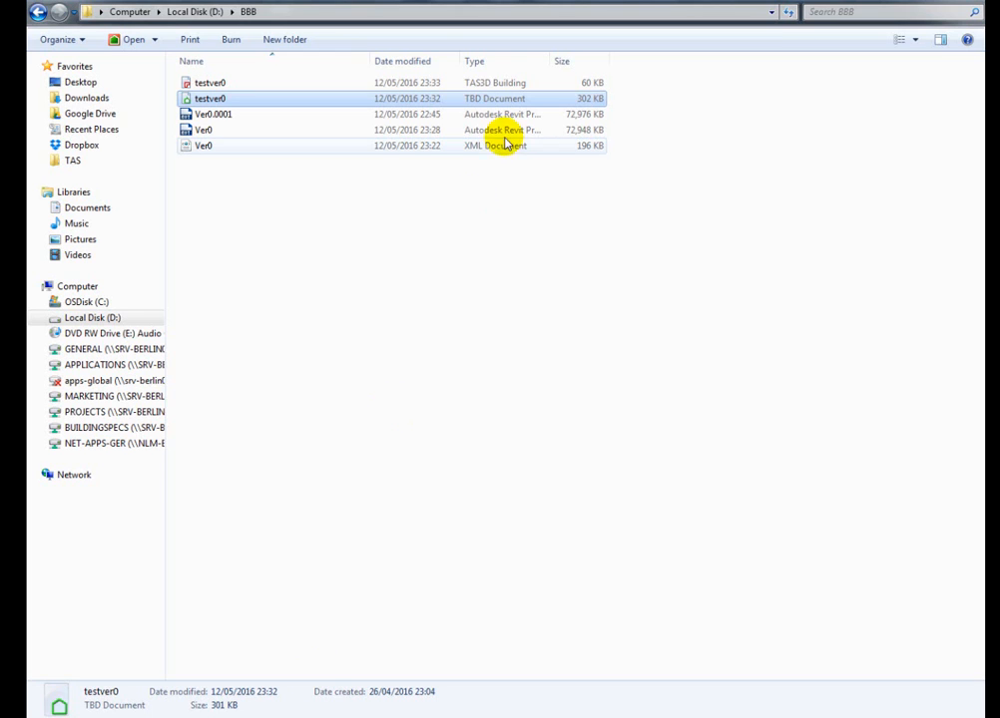
pyautogui.click(906, 2)
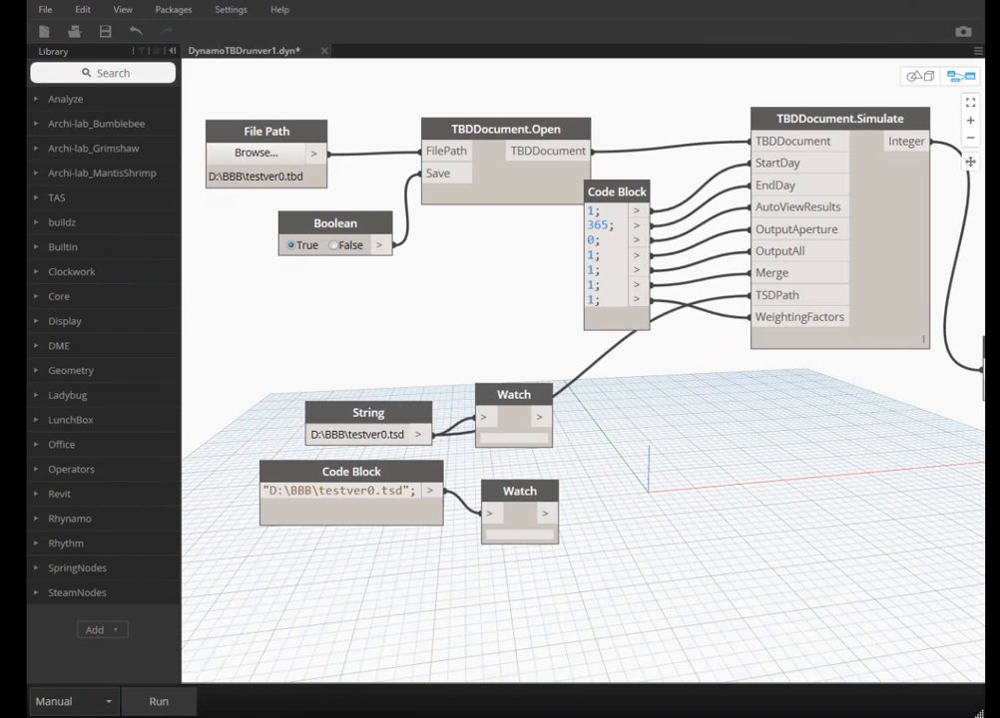
pyautogui.click(159, 702)
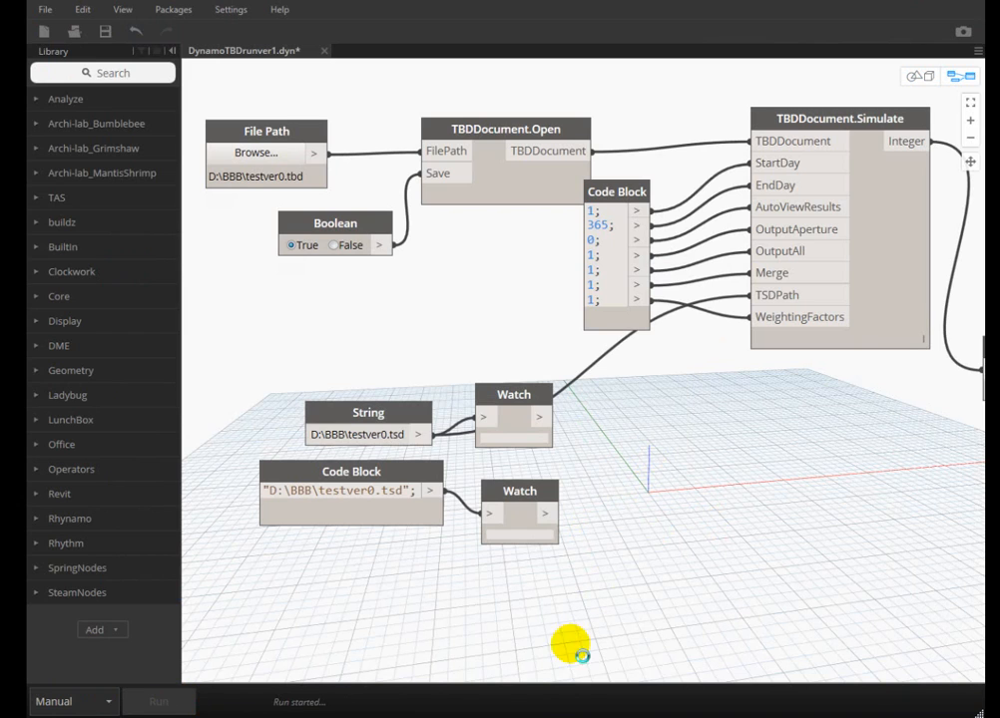
# - Monitor the TBD.exe process in Windows Task Manager during the run, and minimize Task Manager once the run completes
pyautogui.hotkey('ctrl', 'shift', 'Escape')
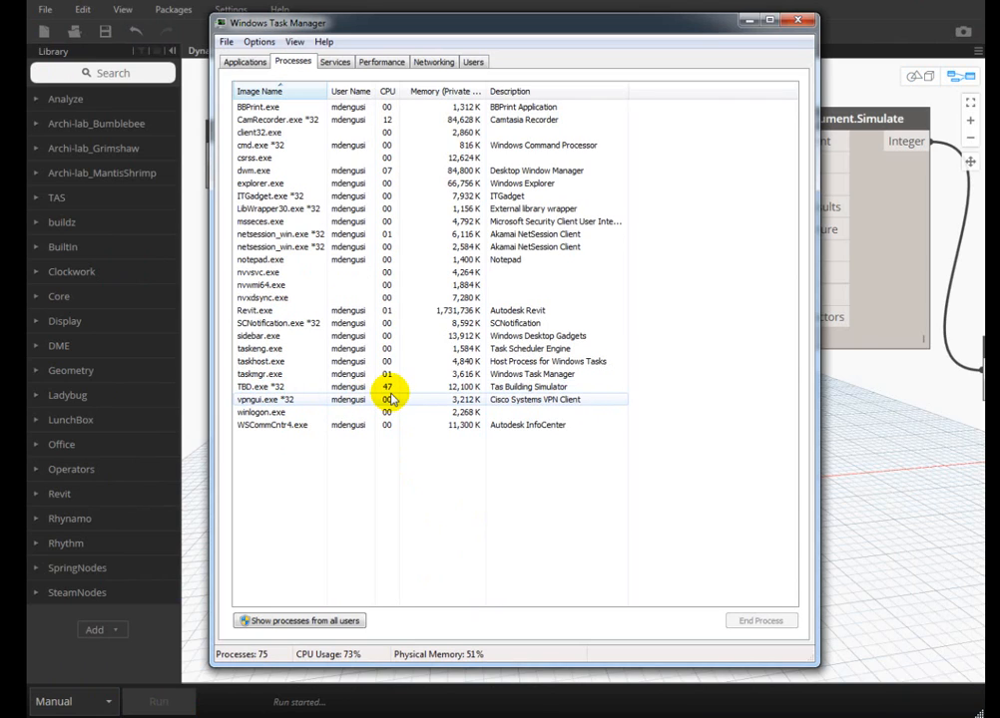
pyautogui.click(261, 387)
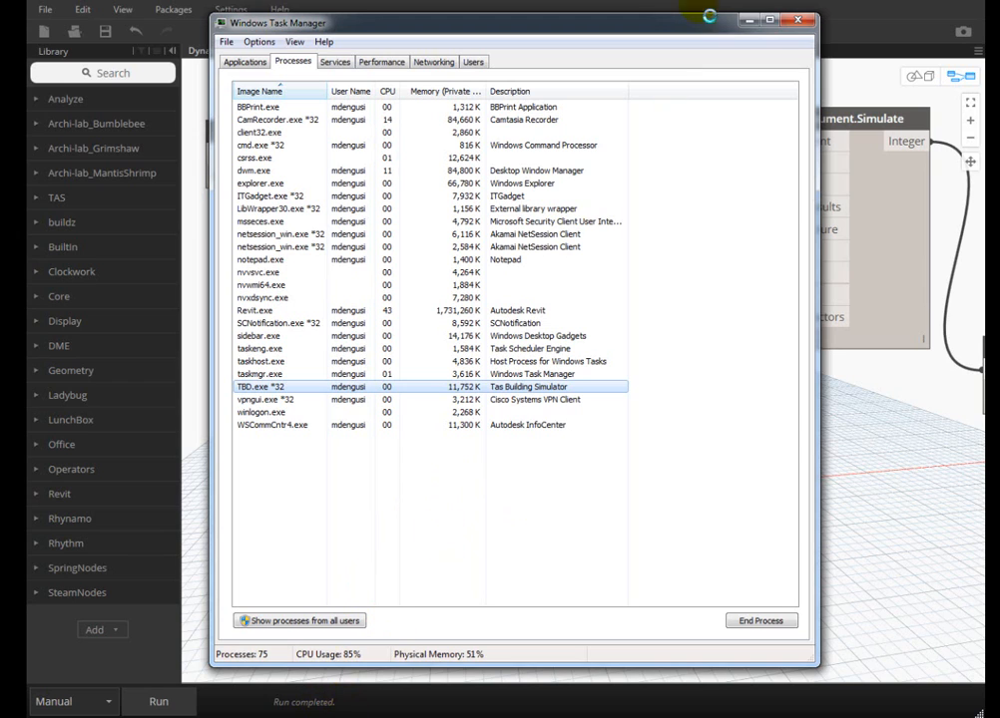
pyautogui.click(747, 20)
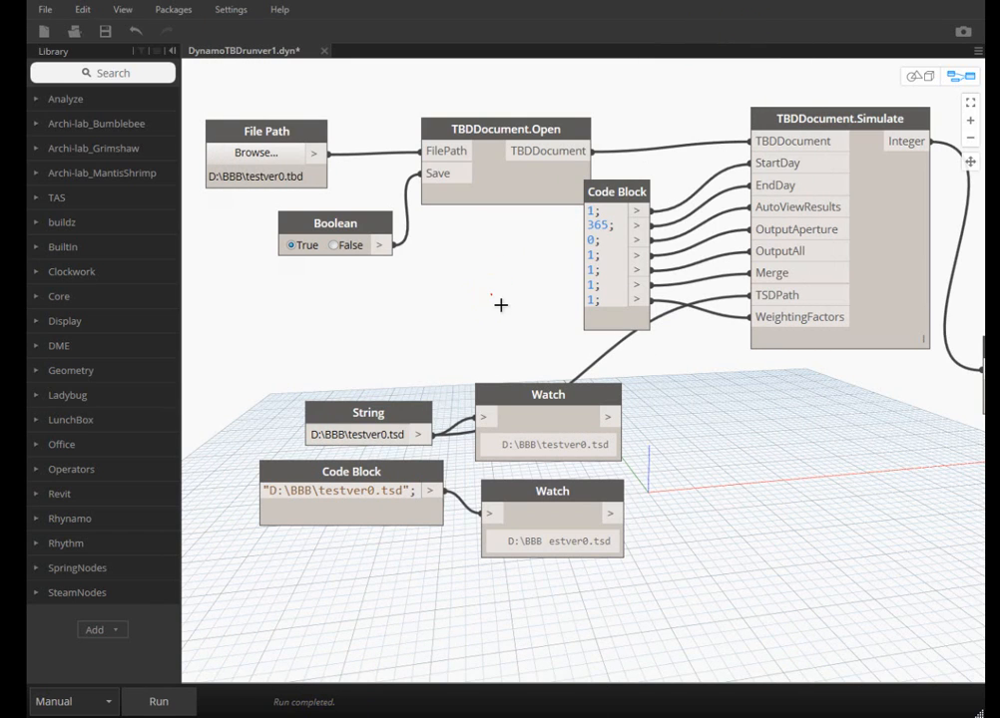
# - Close the DynamoTBDrunver1 graph without saving its changes and relaunch Dynamo from Revit
pyautogui.click(323, 50)
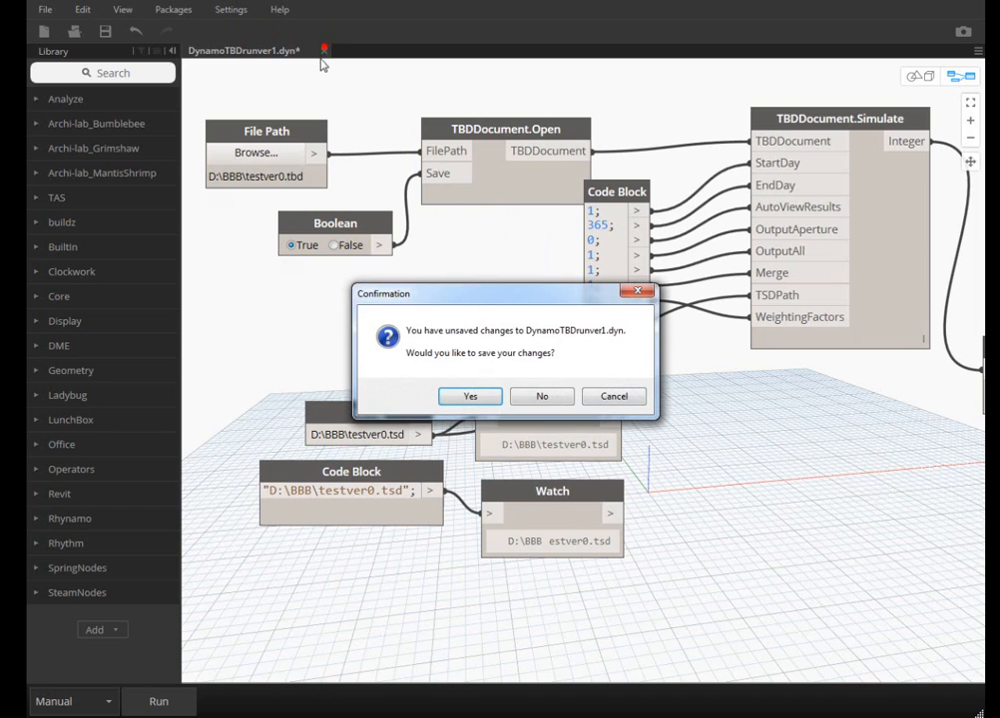
pyautogui.click(543, 396)
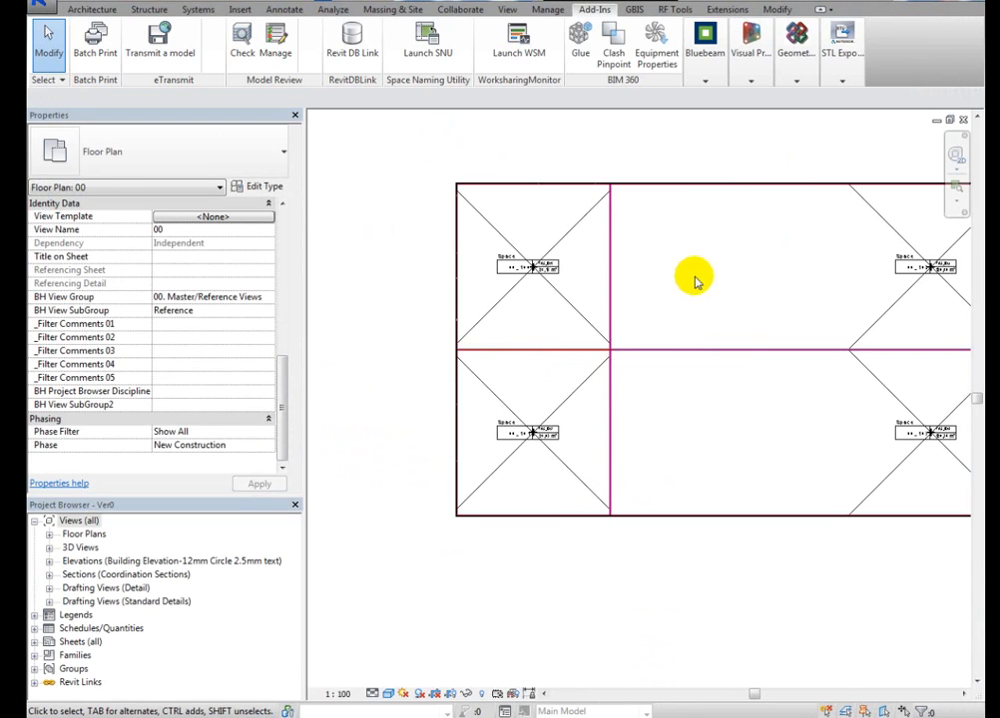
pyautogui.click(750, 45)
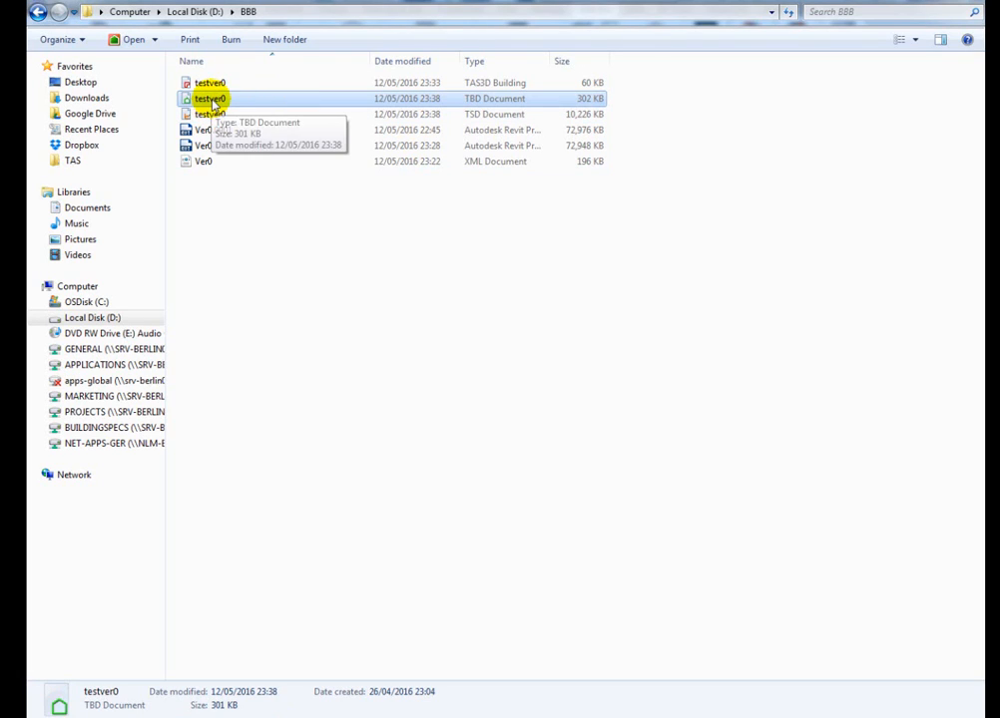
# - Open the testver0 TBD document from D:\BBB, review the maximum loads of zone 00_100 Space, and close Tas Building Simulator
pyautogui.doubleClick(212, 101)
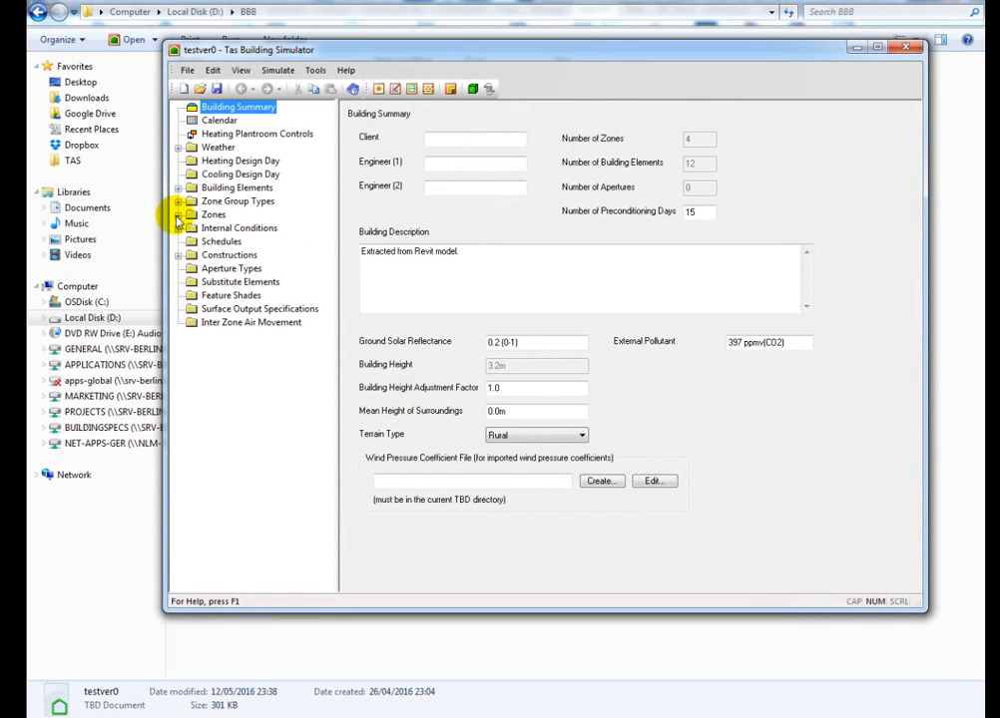
pyautogui.click(177, 214)
pyautogui.click(239, 227)
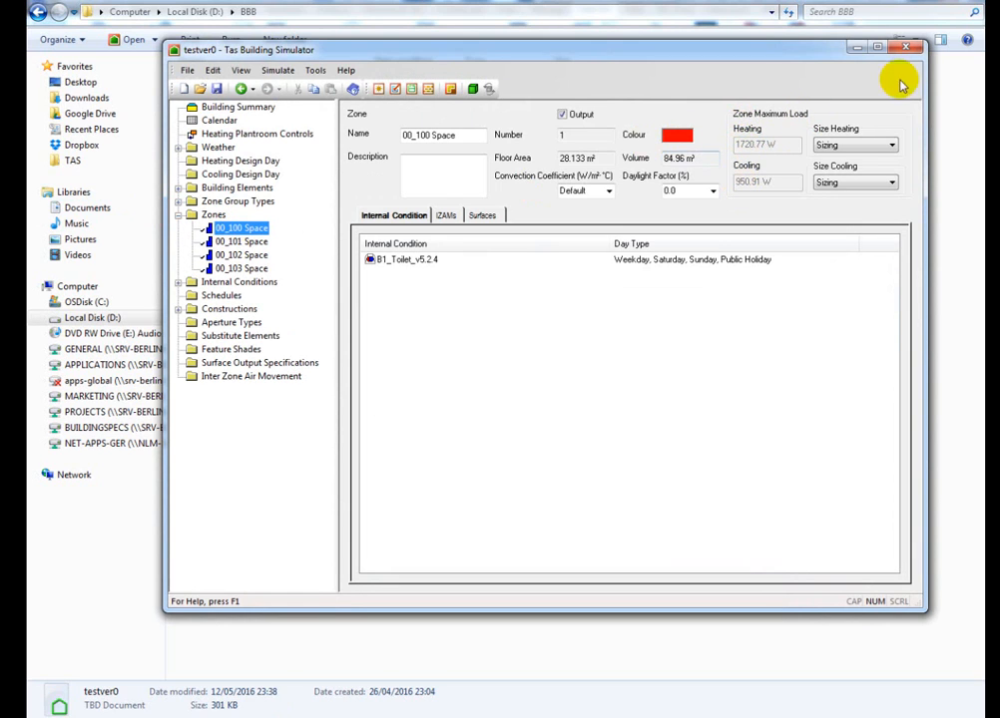
pyautogui.click(904, 48)
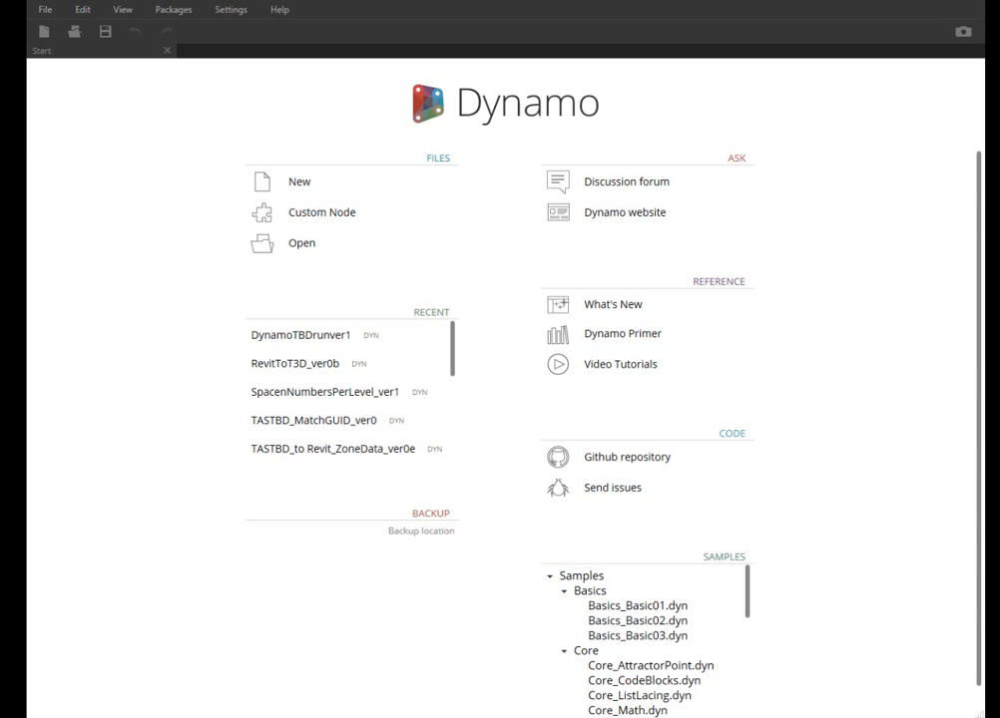
# - In Dynamo, open TASTSD_to Revit_RDS_ver1c - Copy.dyn from the Google Drive\Dynamo\TAS folder in manual execution mode
pyautogui.click(312, 245)
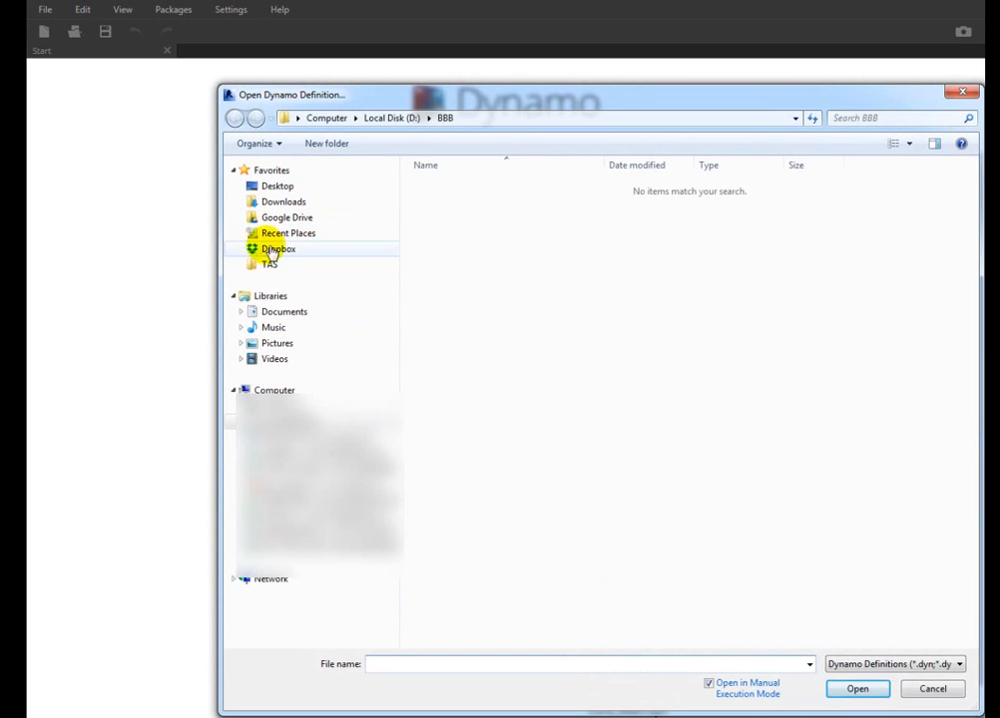
pyautogui.click(285, 218)
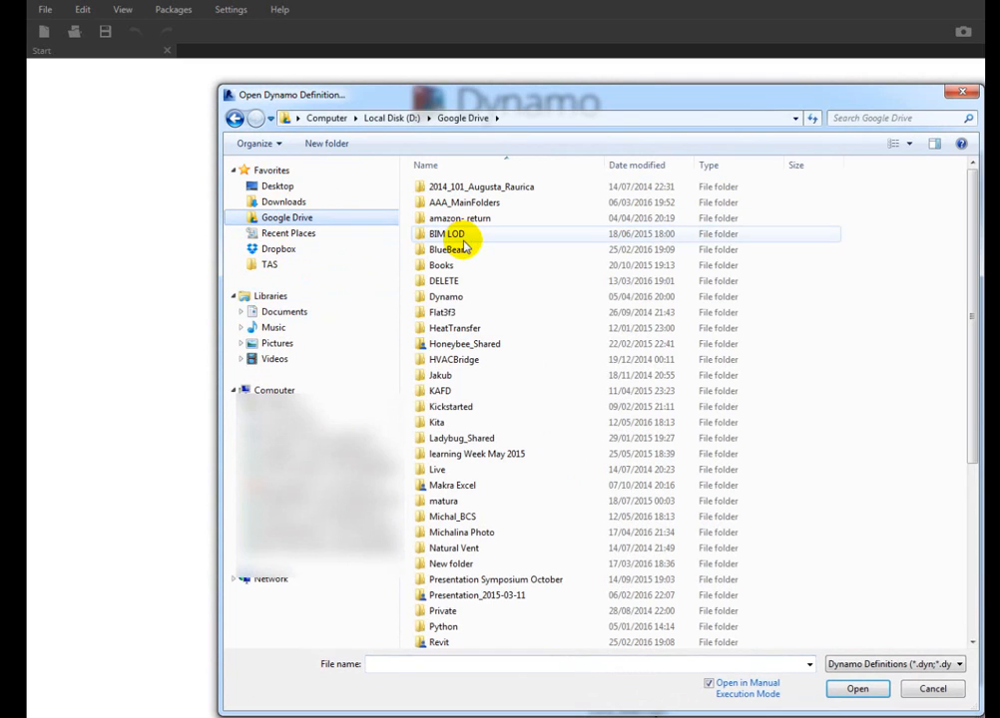
pyautogui.doubleClick(446, 296)
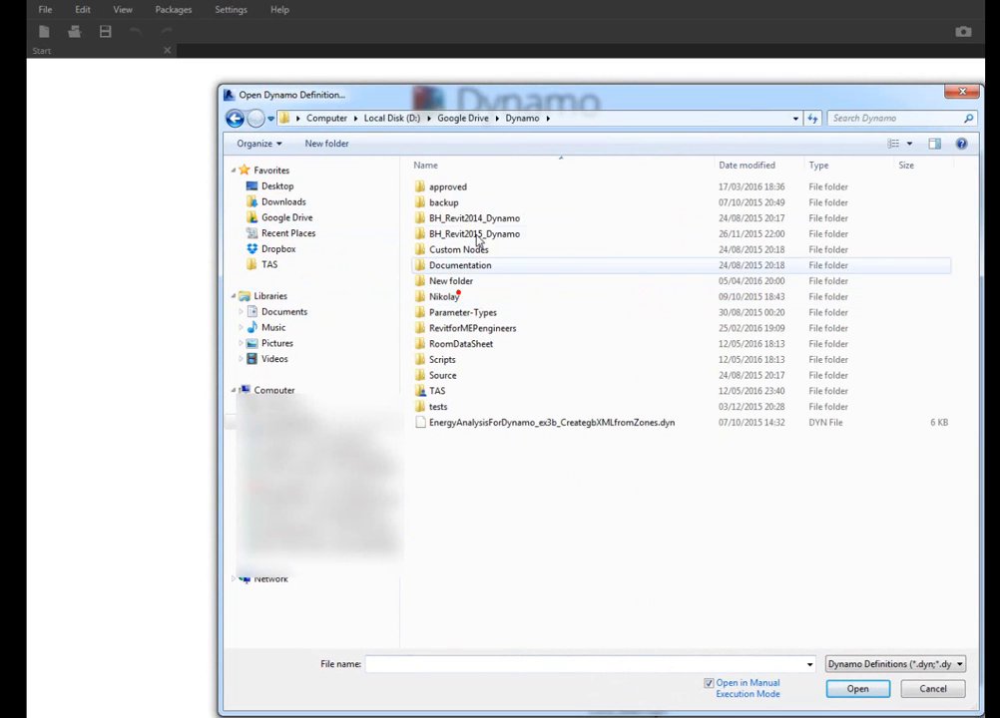
pyautogui.doubleClick(441, 391)
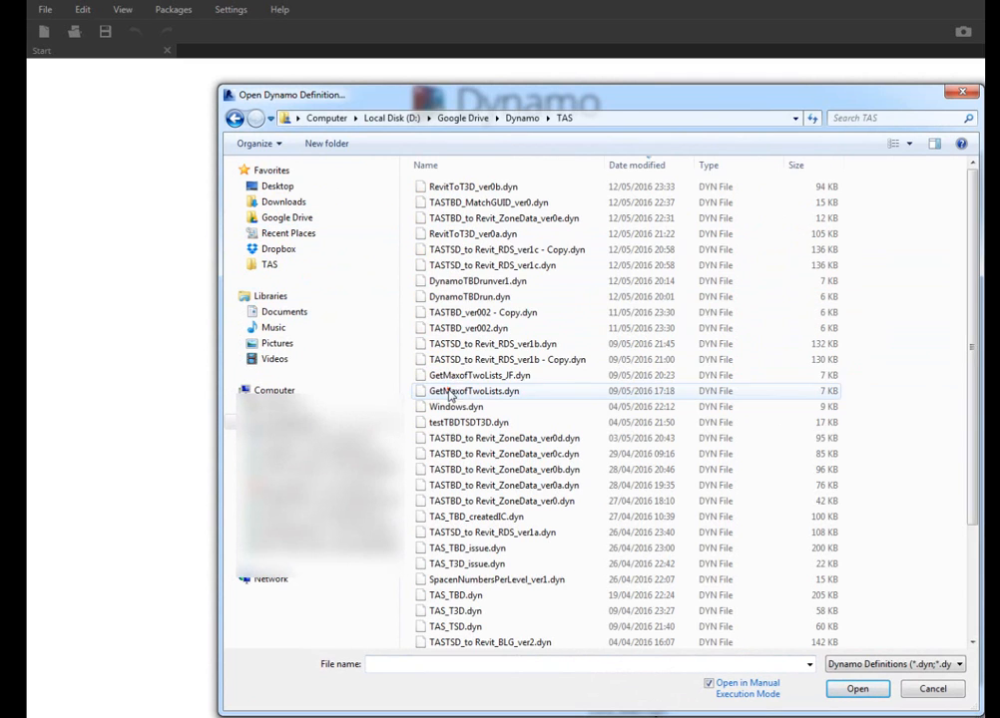
pyautogui.click(511, 249)
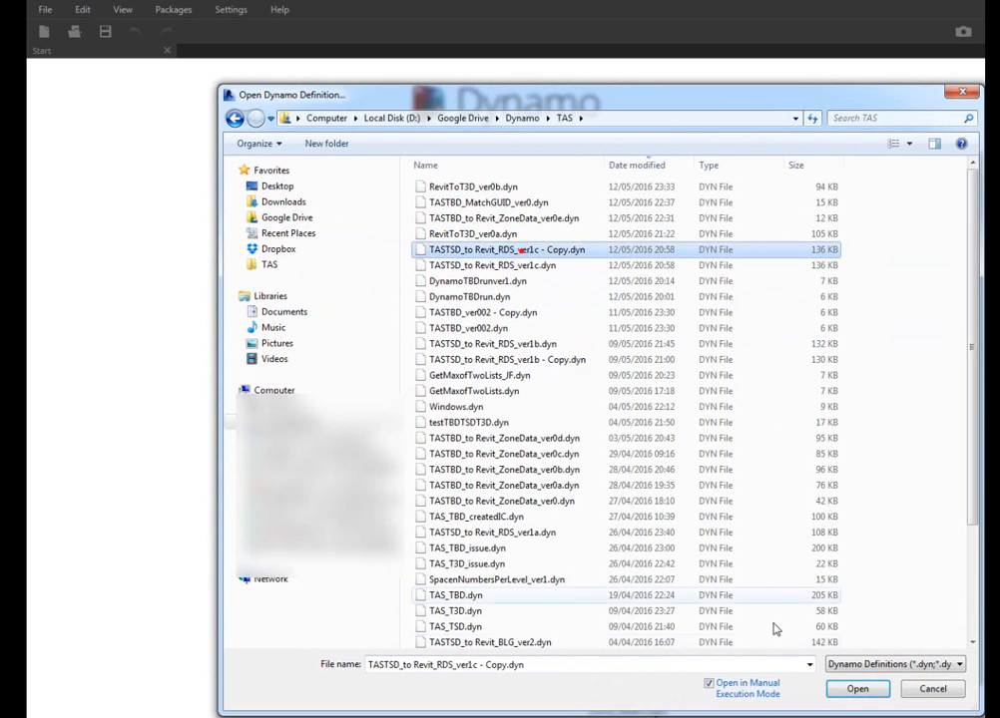
pyautogui.click(855, 688)
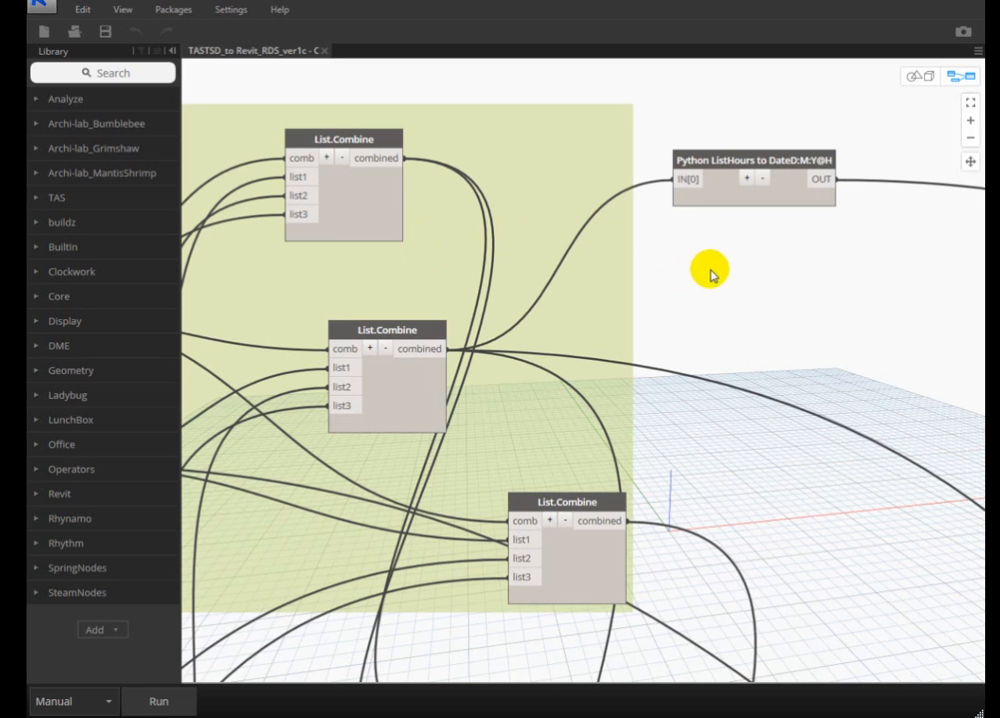
# - Point the File Path node feeding TSDDocument.Open to testver0.tsd in D:\BBB
pyautogui.moveTo(699, 276); pyautogui.dragTo(777, 225, button='middle')
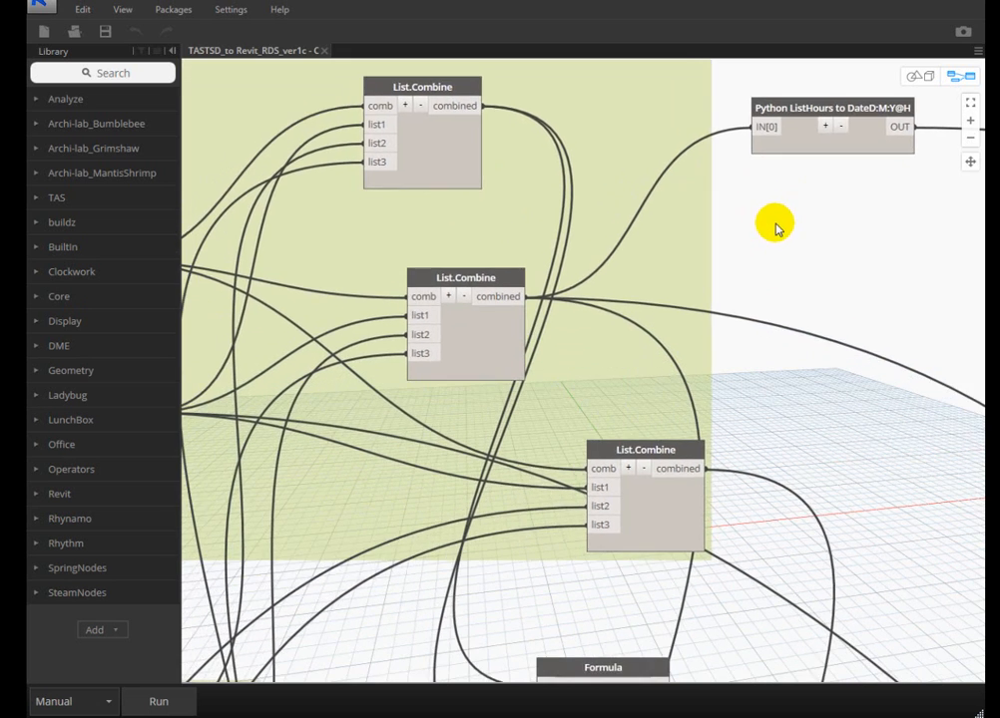
pyautogui.scroll(-10, 777, 228)
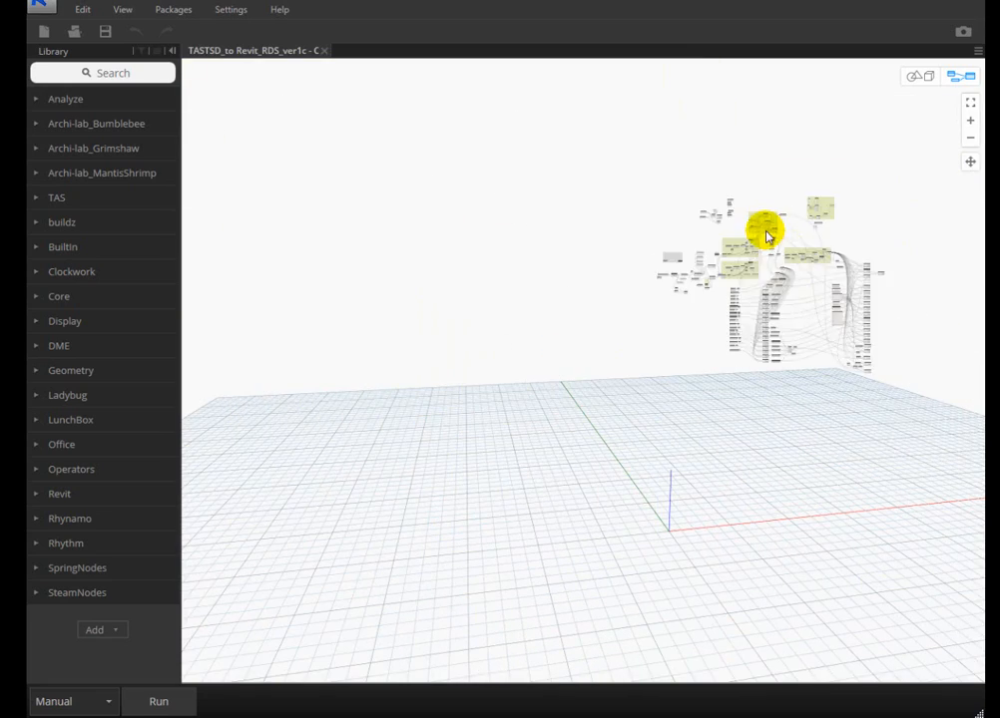
pyautogui.scroll(5, 764, 236)
pyautogui.scroll(4, 306, 470)
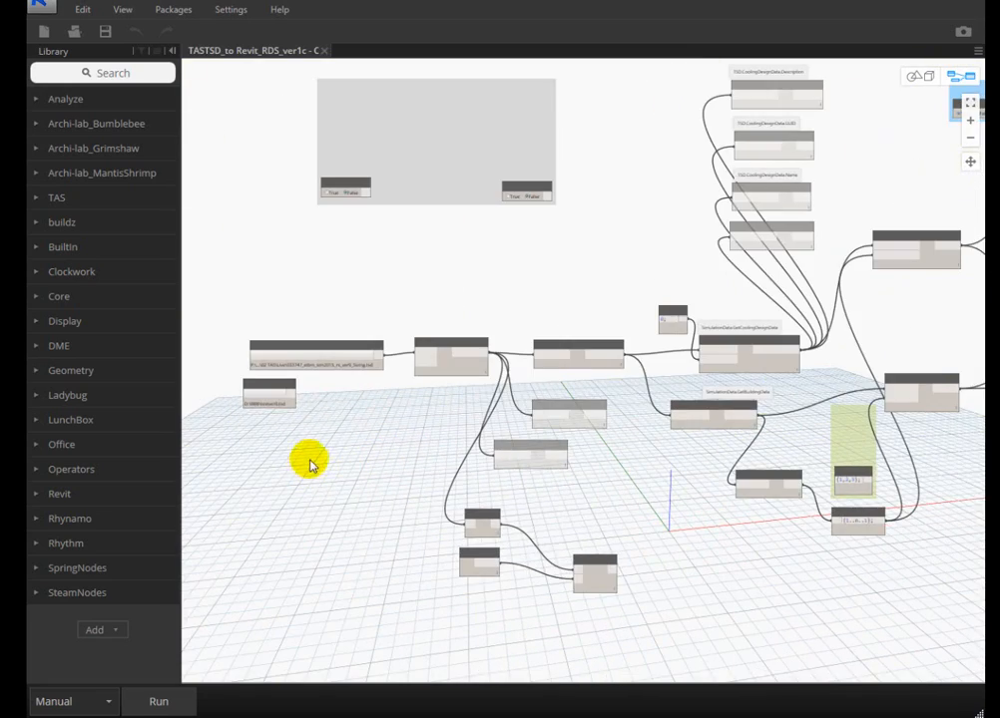
pyautogui.scroll(6, 310, 466)
pyautogui.moveTo(350, 388); pyautogui.dragTo(524, 389, button='middle')
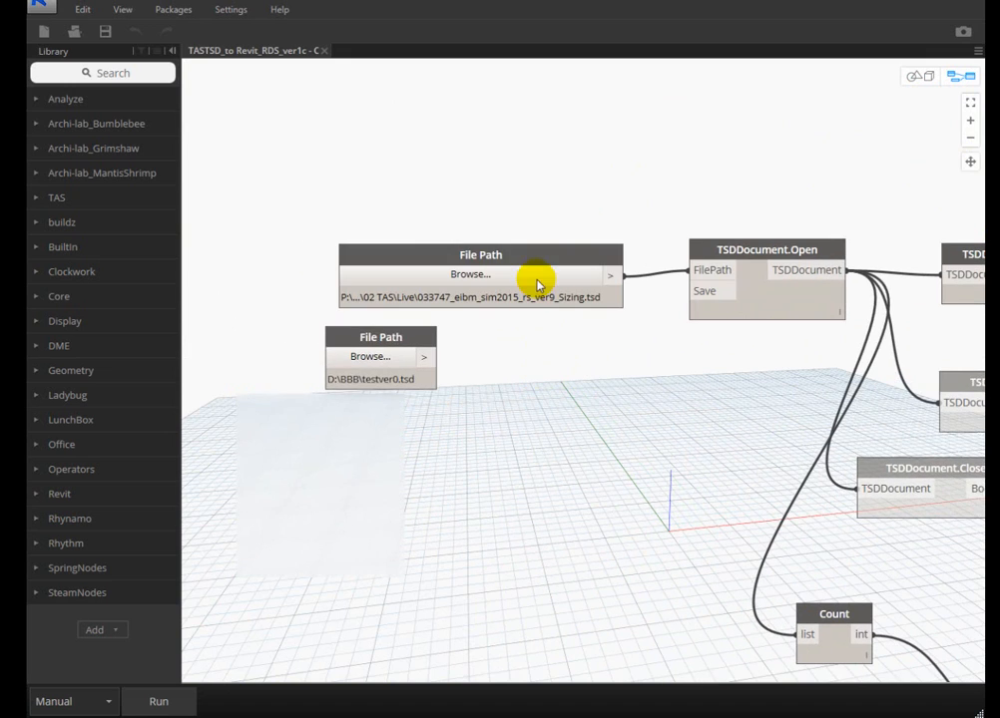
pyautogui.click(535, 278)
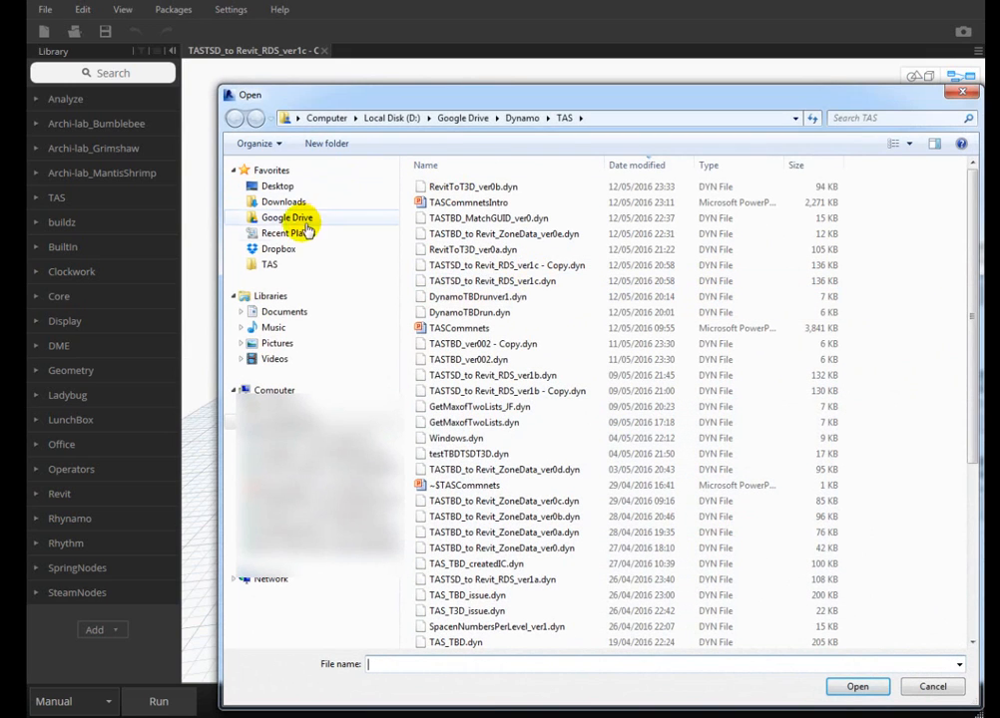
pyautogui.click(292, 419)
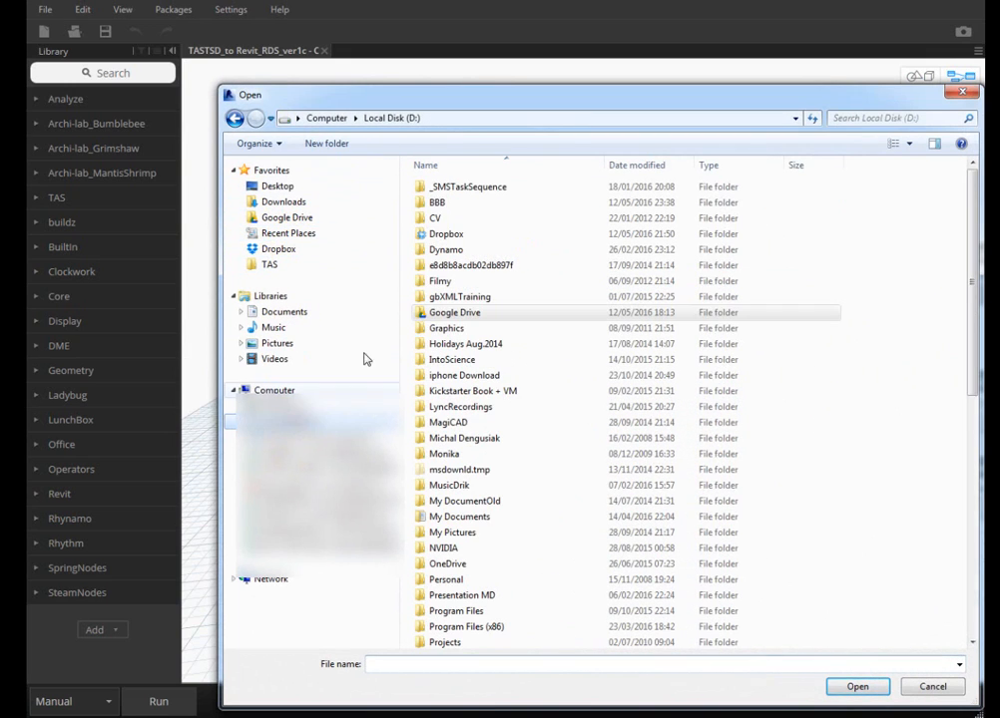
pyautogui.doubleClick(444, 201)
pyautogui.click(446, 218)
pyautogui.click(858, 687)
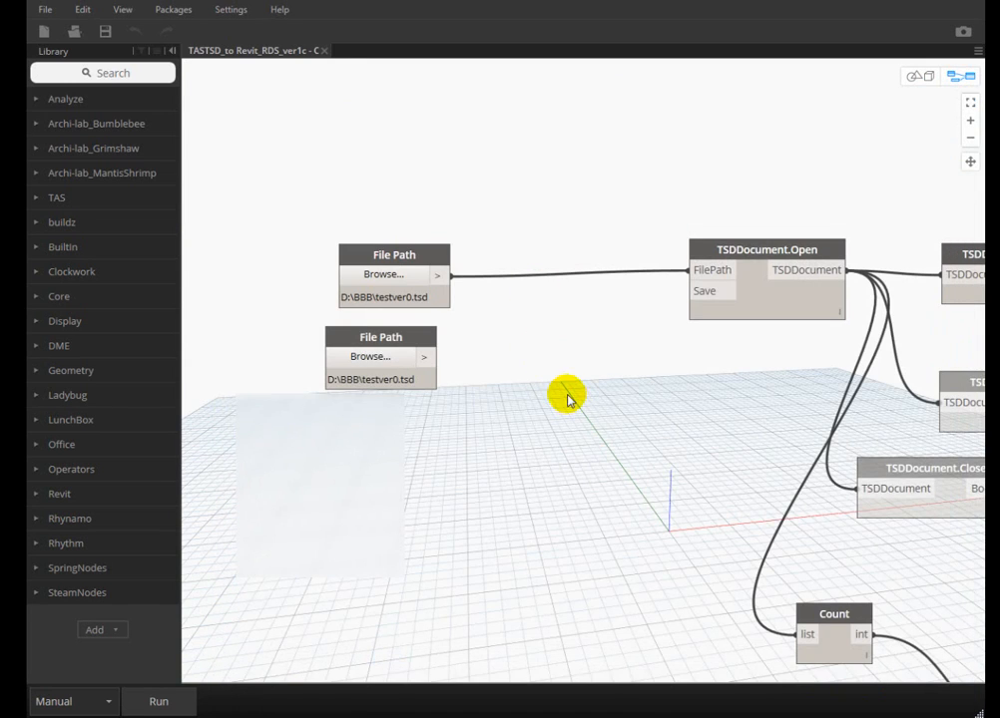
# - Run the TSD-to-Revit graph, check for the TSD.exe process in Windows Task Manager, and minimize Task Manager
pyautogui.moveTo(533, 385); pyautogui.dragTo(392, 319, button='middle')
pyautogui.scroll(-6, 372, 269)
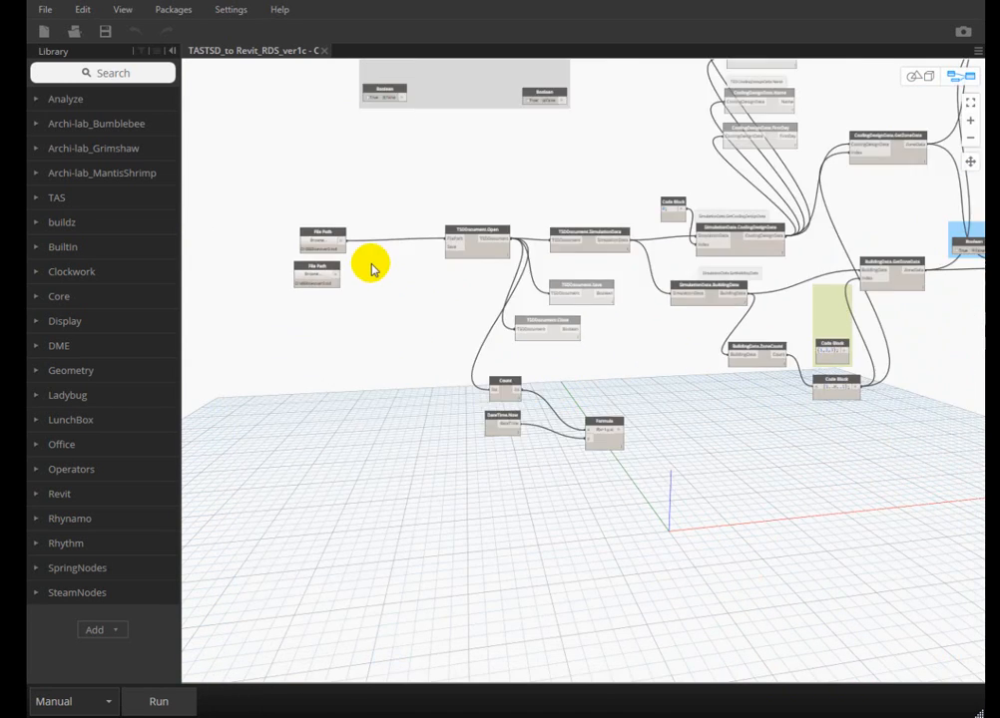
pyautogui.scroll(-2, 372, 269)
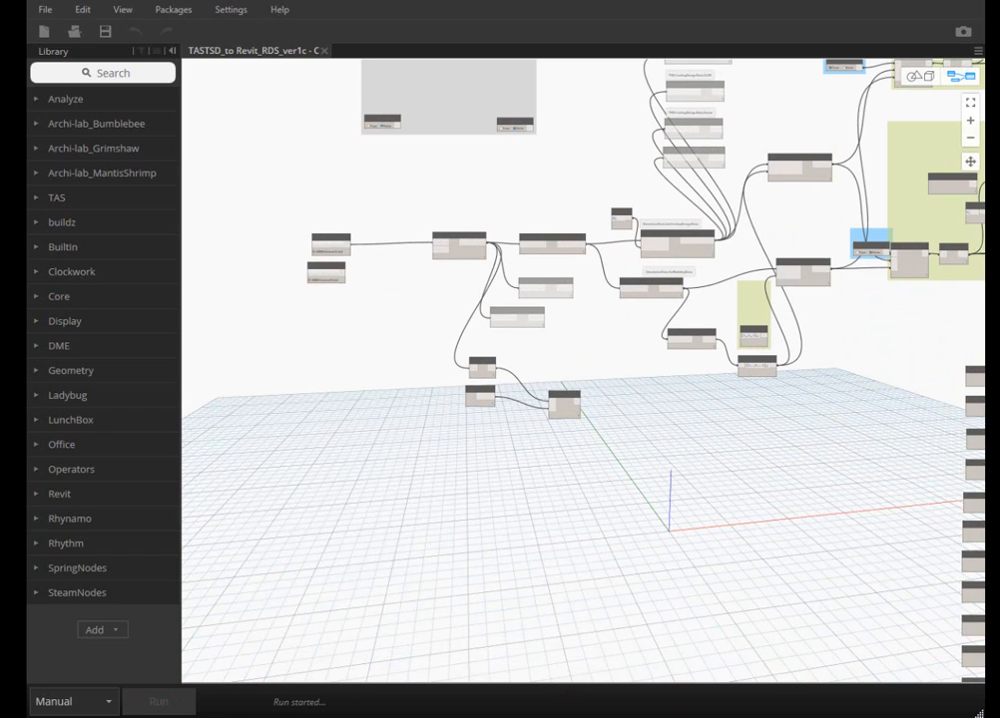
pyautogui.hotkey('ctrl', 'shift', 'Escape')
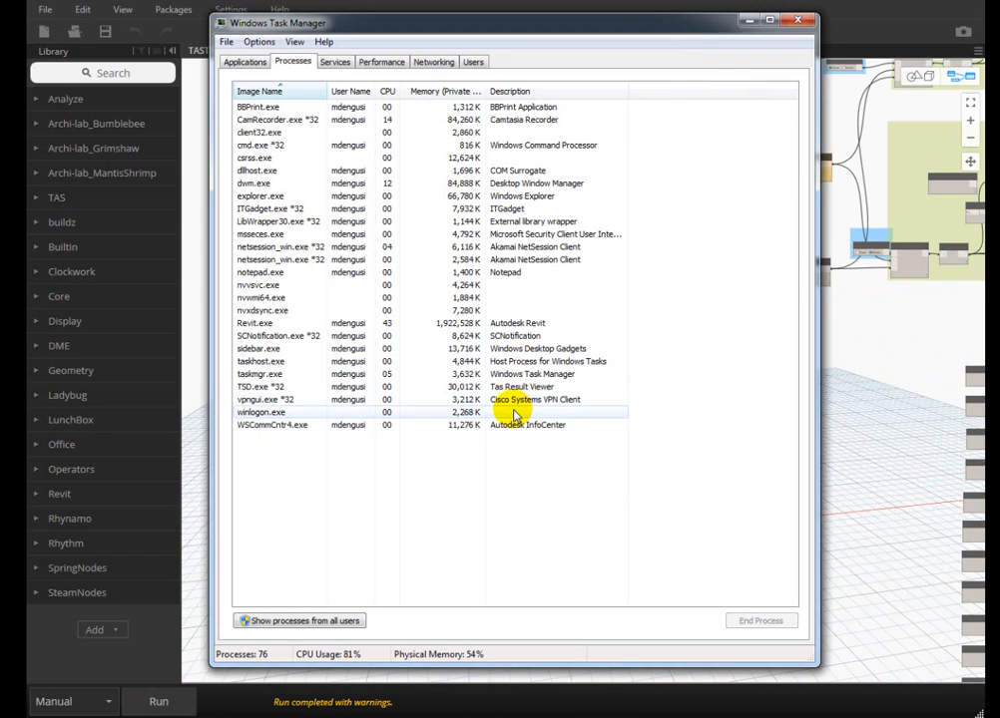
pyautogui.click(744, 21)
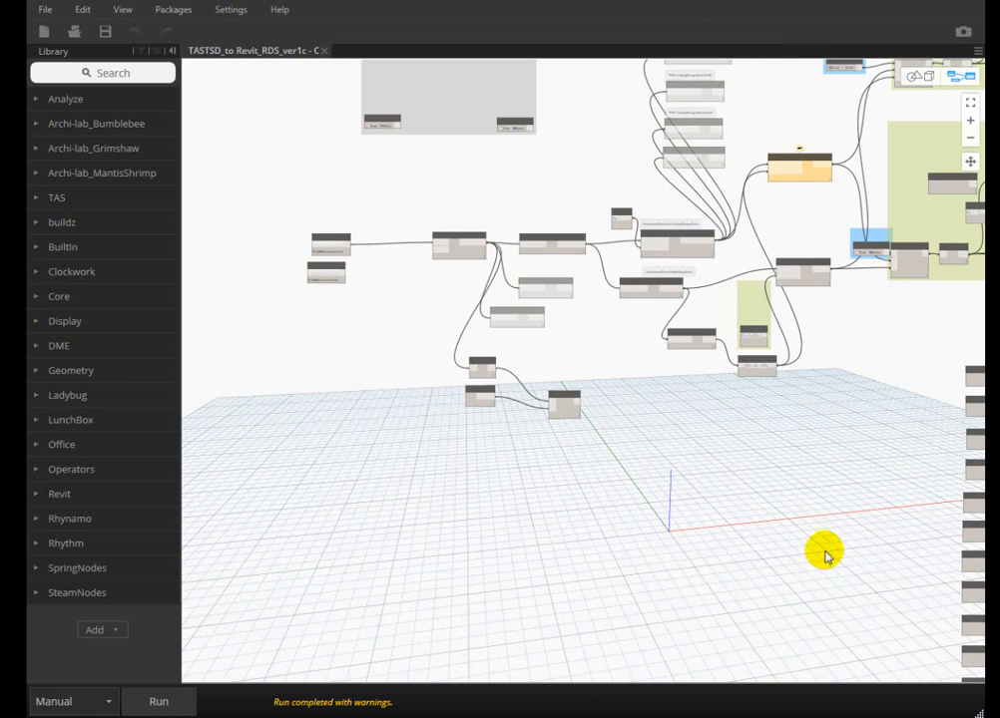
# - Examine the CoolingDesignData.GetZoneData and BuildingData.GetZoneData nodes and their connections to the zone index and the Boolean-controlled Formula nodes
pyautogui.scroll(-2, 531, 402)
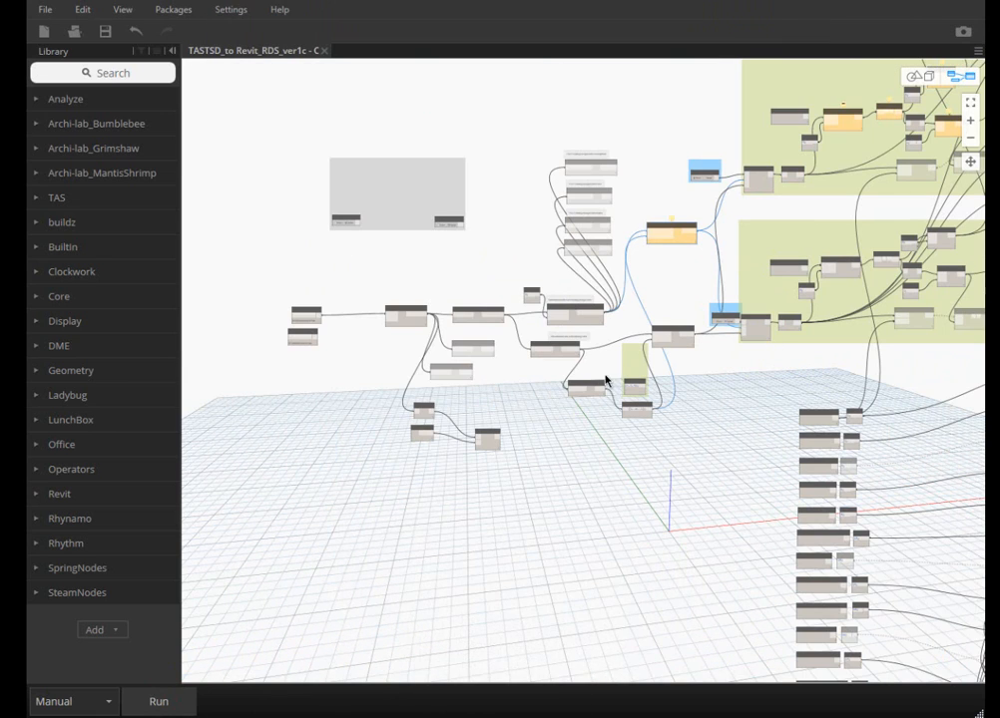
pyautogui.moveTo(531, 389); pyautogui.dragTo(453, 433, button='middle')
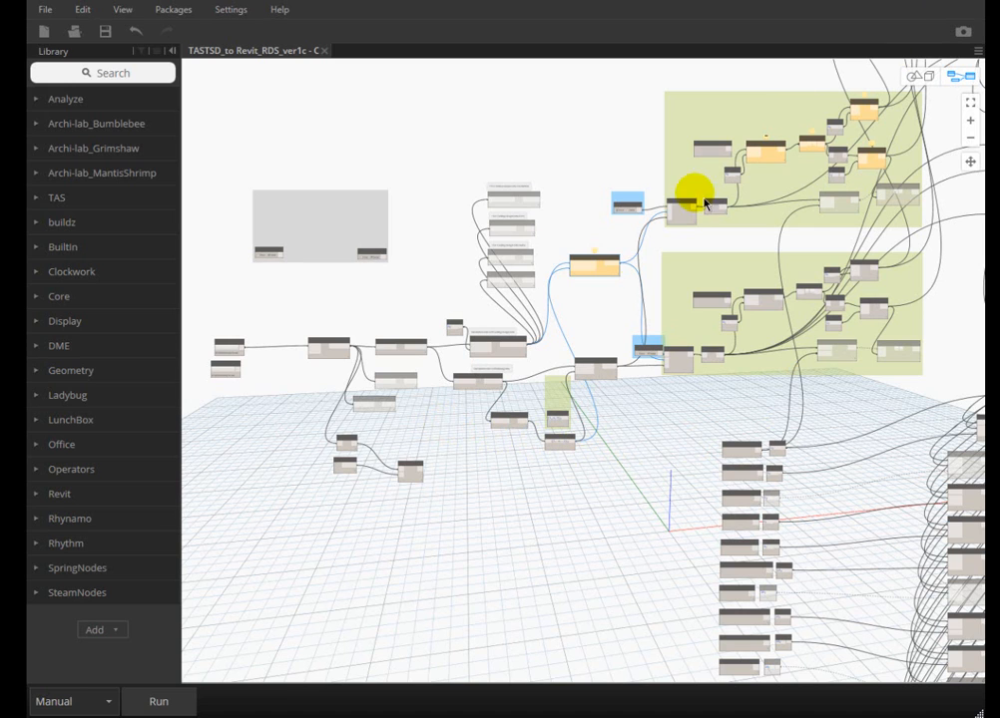
pyautogui.scroll(3, 592, 295)
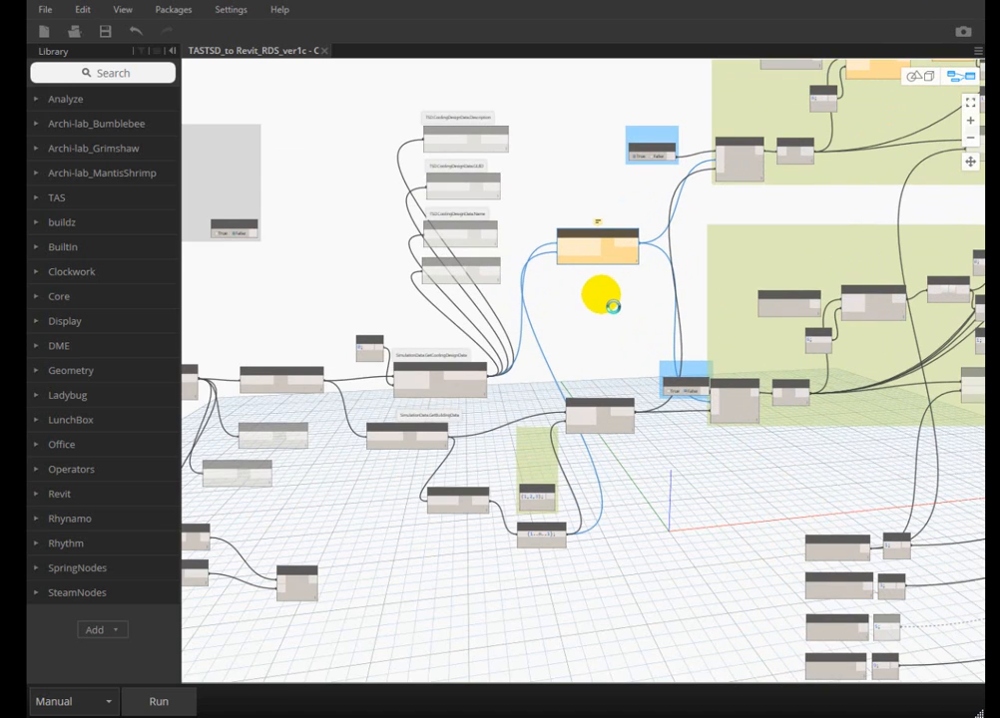
pyautogui.scroll(2, 611, 306)
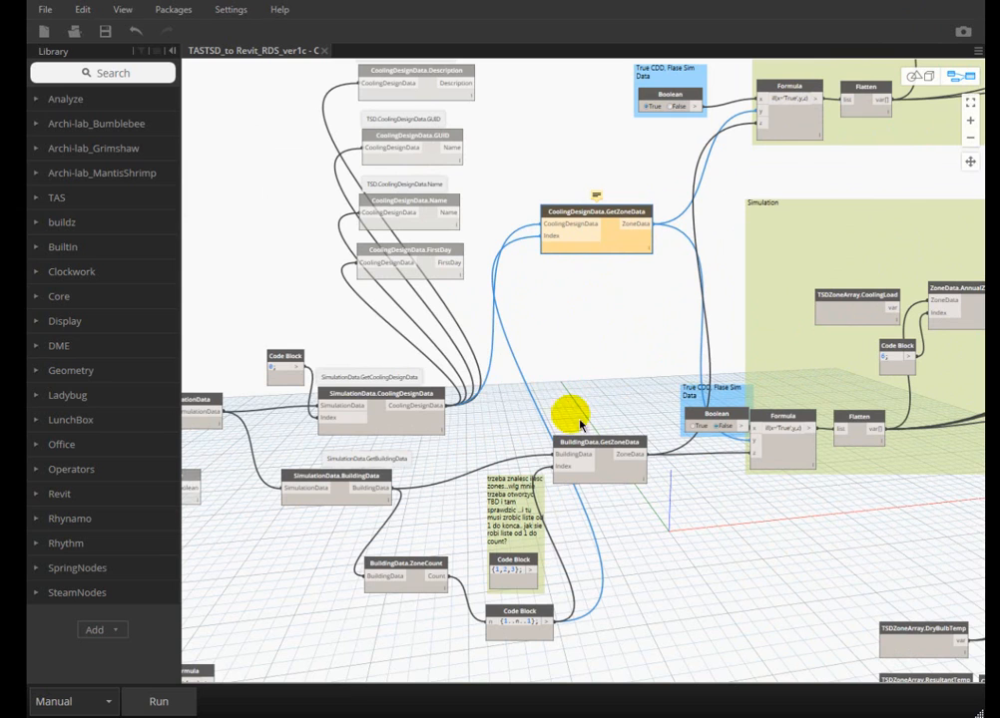
pyautogui.scroll(2, 603, 330)
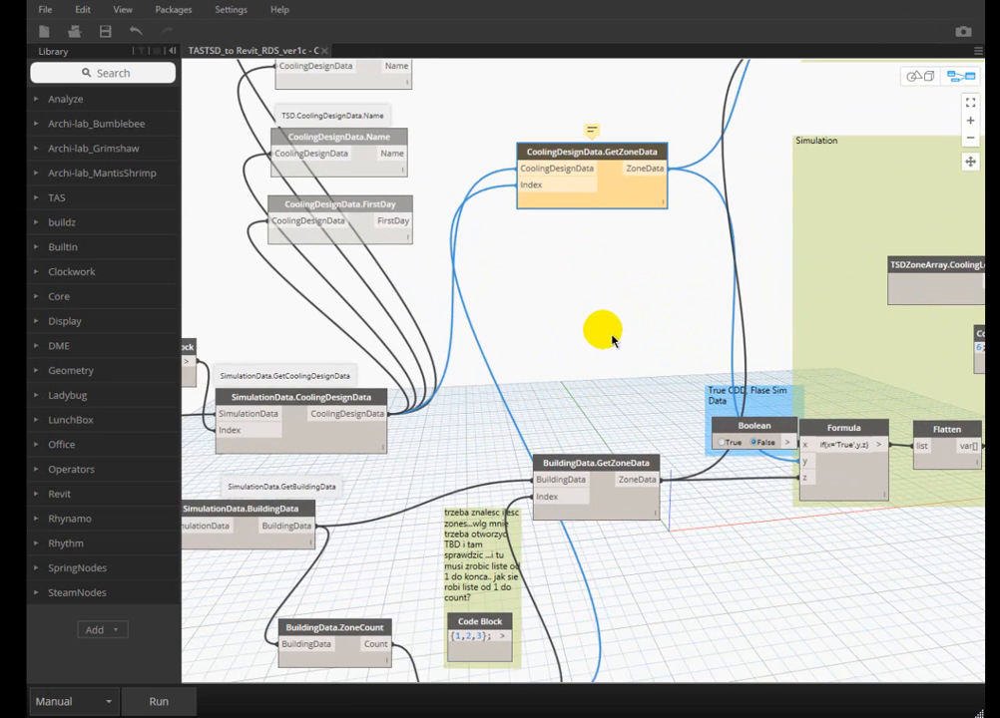
pyautogui.moveTo(618, 483)
pyautogui.scroll(-3, 539, 329)
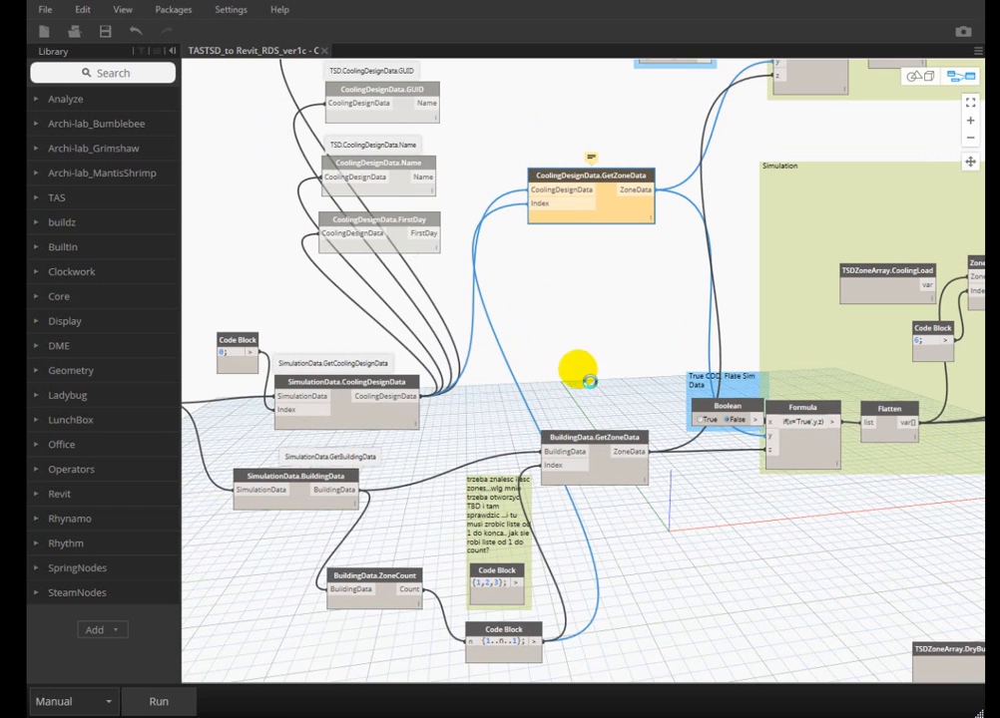
pyautogui.scroll(-3, 507, 285)
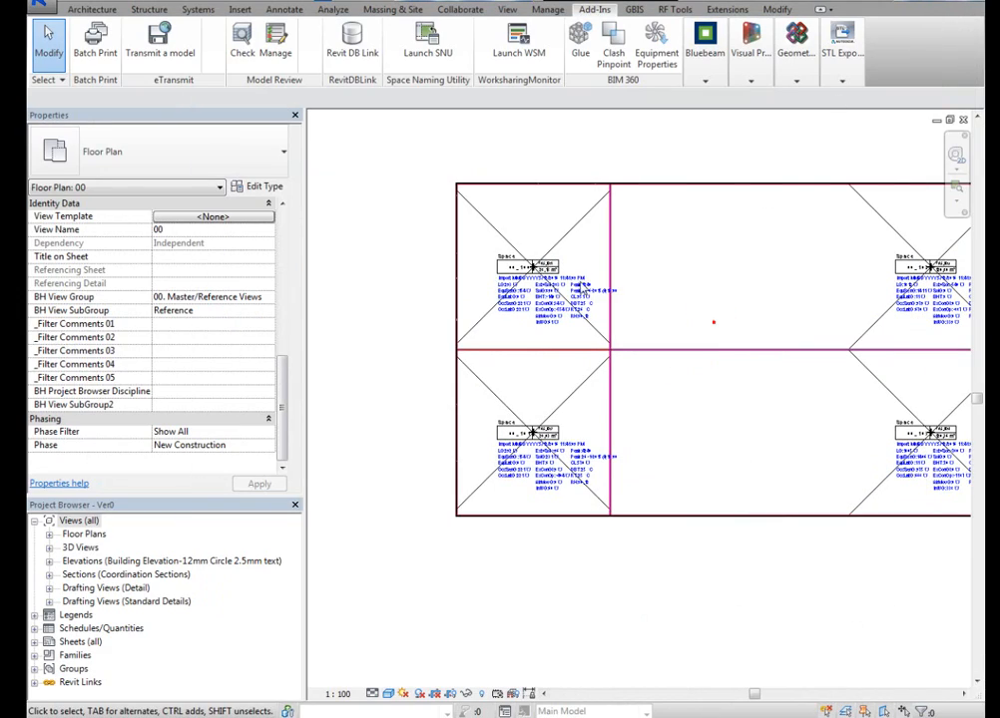
# - Switch to Revit and review the imported TSD values in the tag of space 00_100 on floor plan 00
pyautogui.scroll(8, 525, 269)
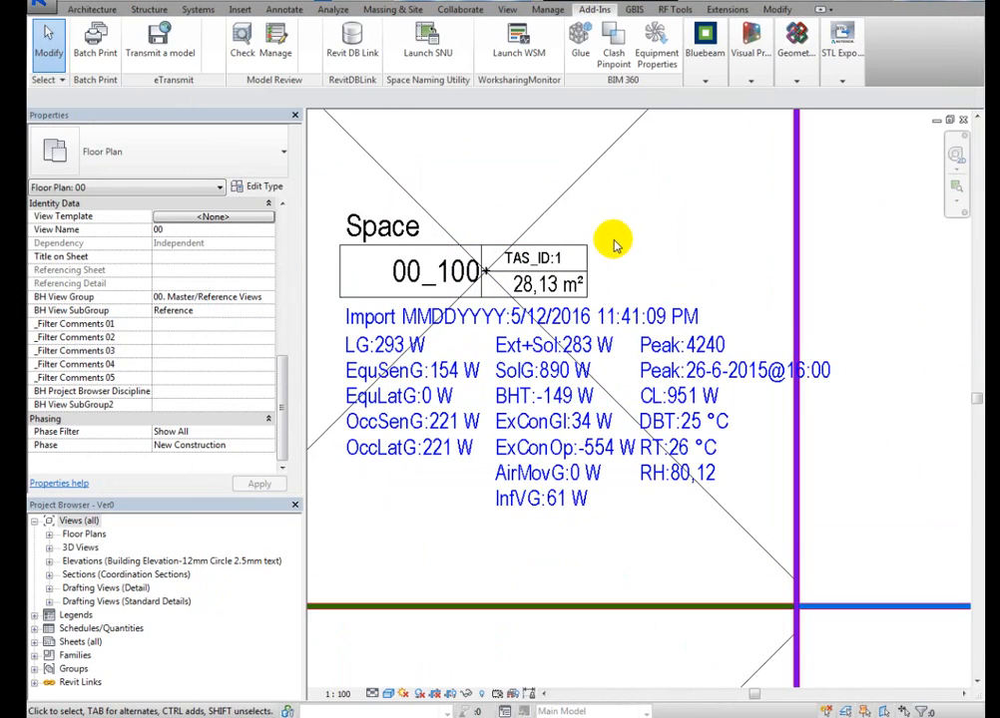
pyautogui.moveTo(612, 238); pyautogui.dragTo(695, 192, button='middle')
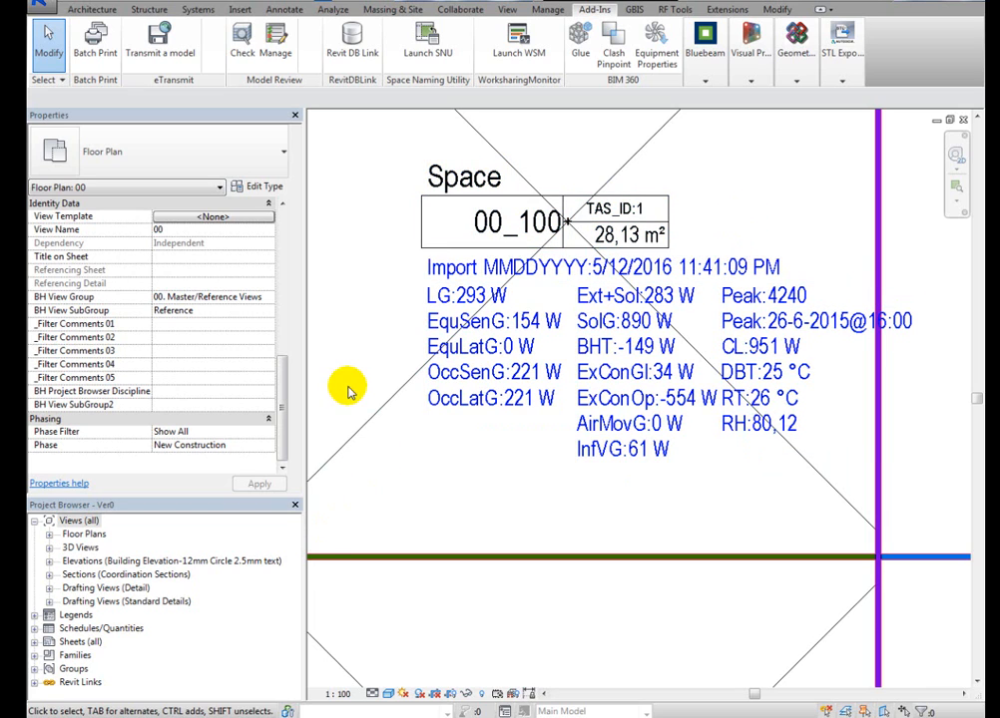
pyautogui.moveTo(391, 347); pyautogui.dragTo(402, 375, button='middle')
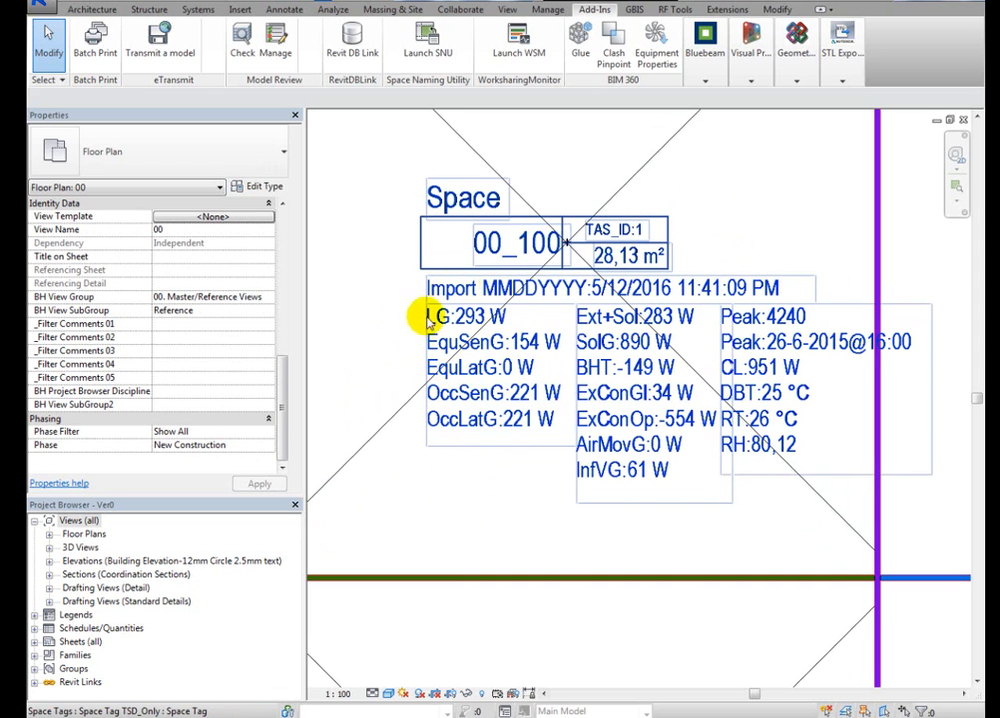
pyautogui.moveTo(362, 306); pyautogui.dragTo(356, 328, button='middle')
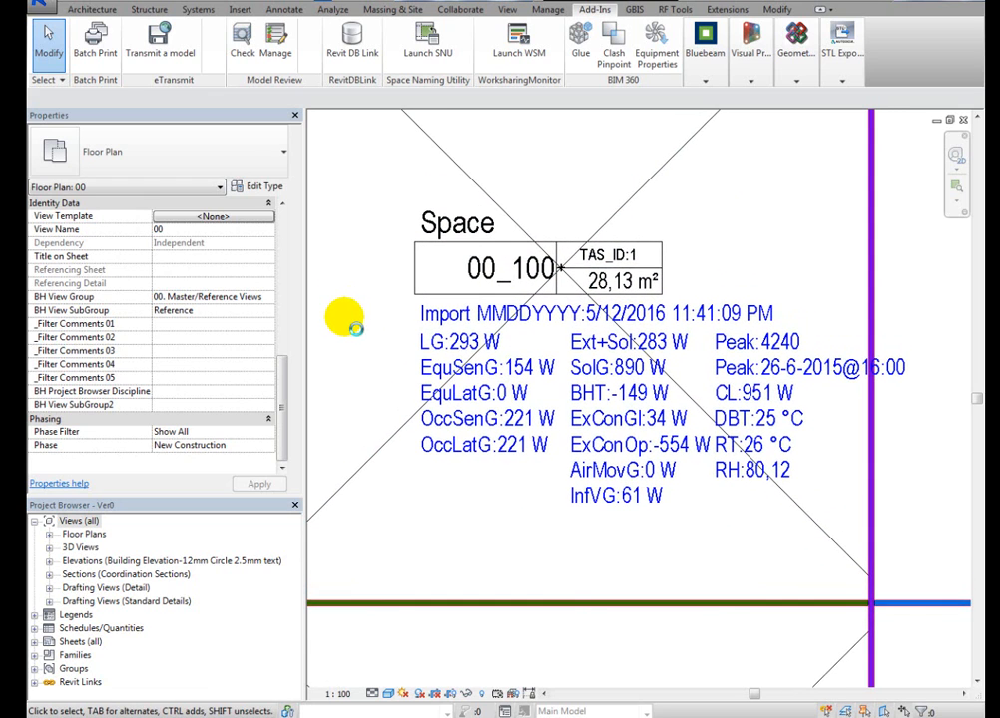
pyautogui.moveTo(699, 238); pyautogui.dragTo(634, 200, button='middle')
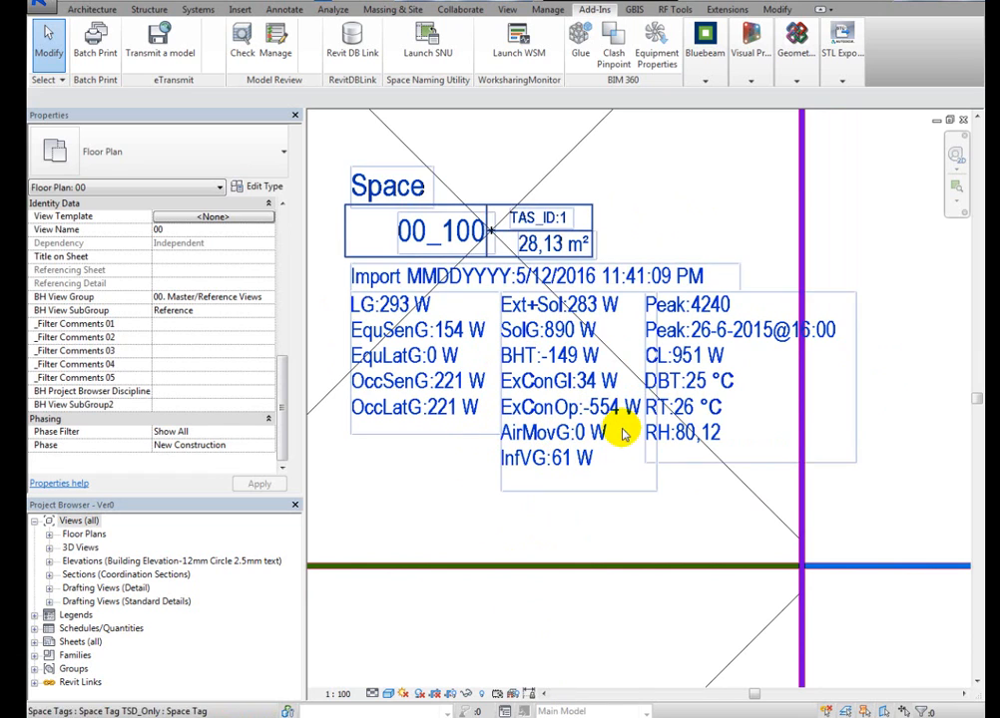
pyautogui.moveTo(678, 515); pyautogui.dragTo(652, 514, button='middle')
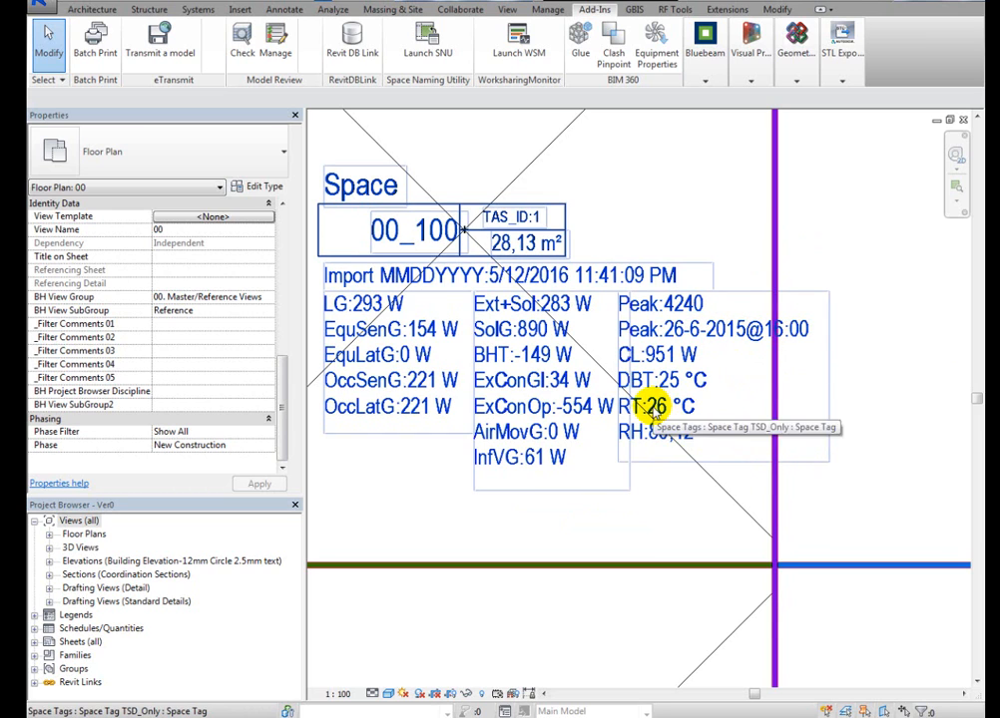
pyautogui.moveTo(782, 378); pyautogui.dragTo(822, 331, button='middle')
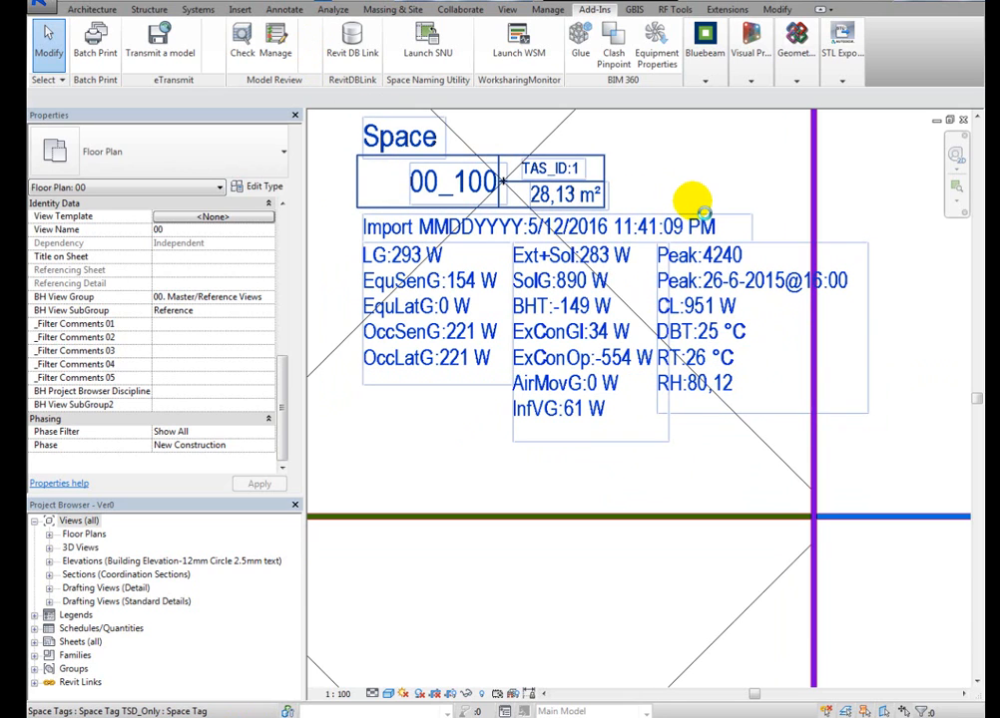
pyautogui.scroll(1, 604, 135)
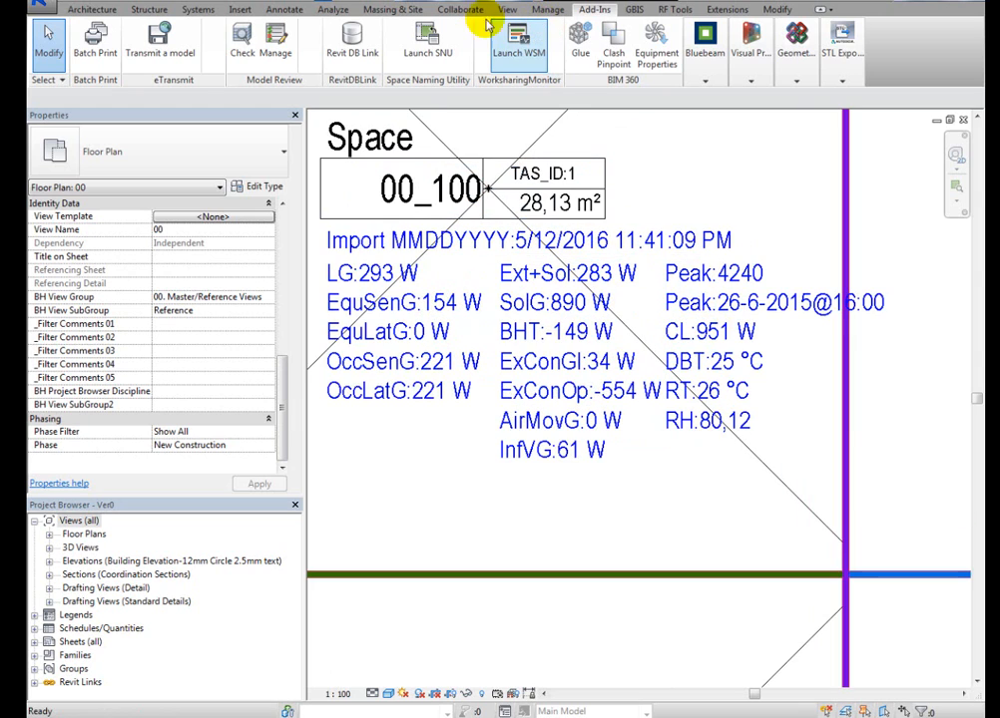
# - Open the Project Units and set the decimal symbol/digit grouping to 123,456,789.00
pyautogui.click(546, 12)
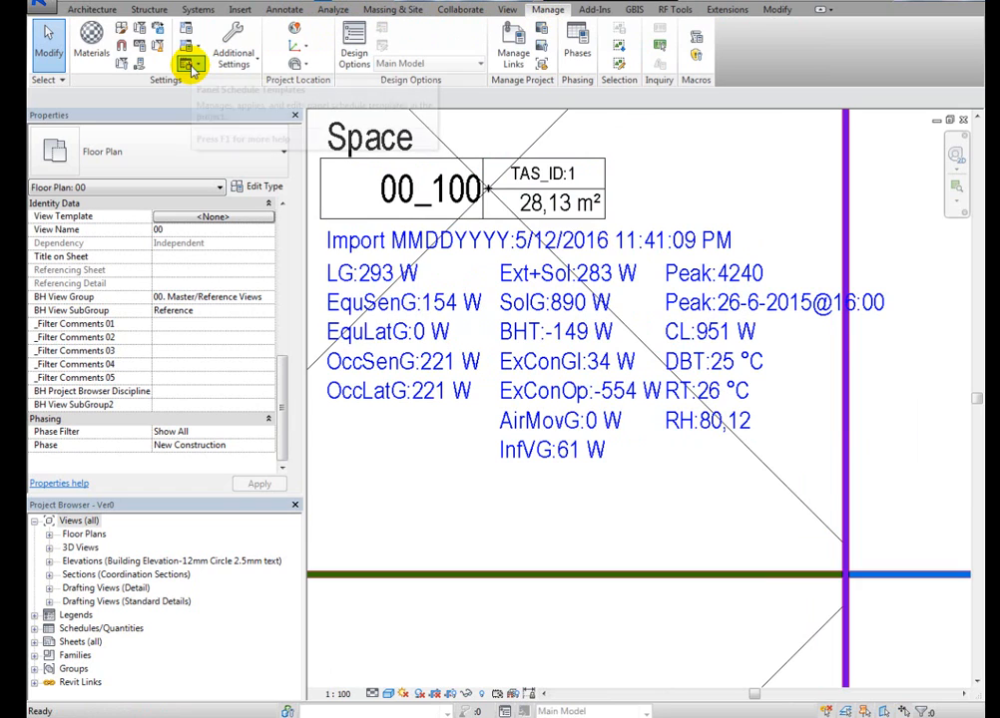
pyautogui.click(143, 50)
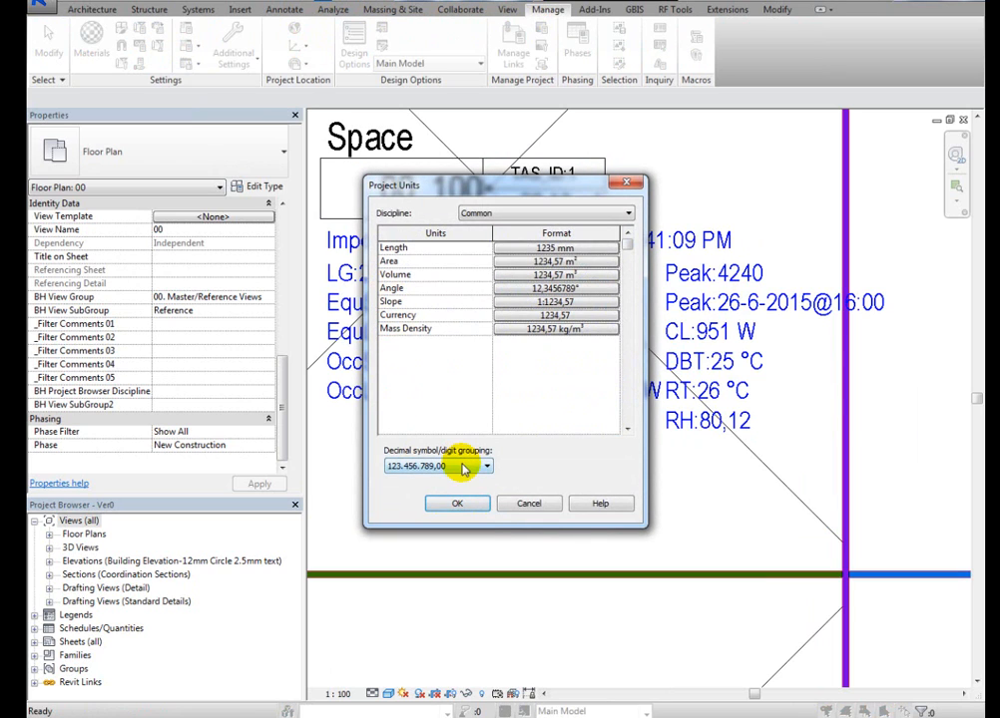
pyautogui.click(463, 466)
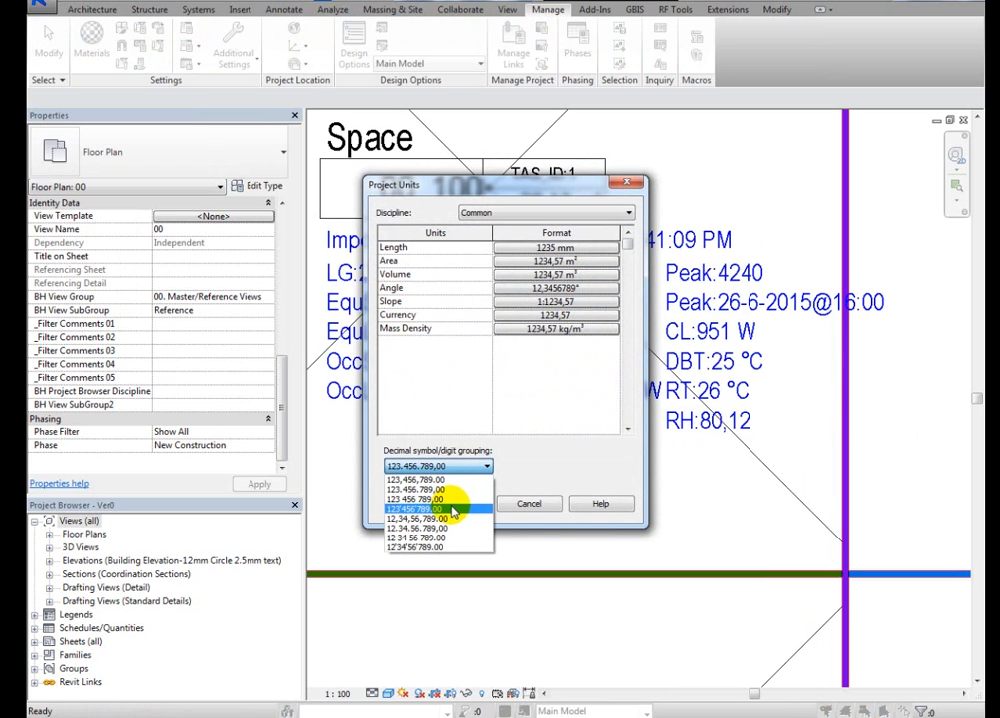
pyautogui.click(439, 480)
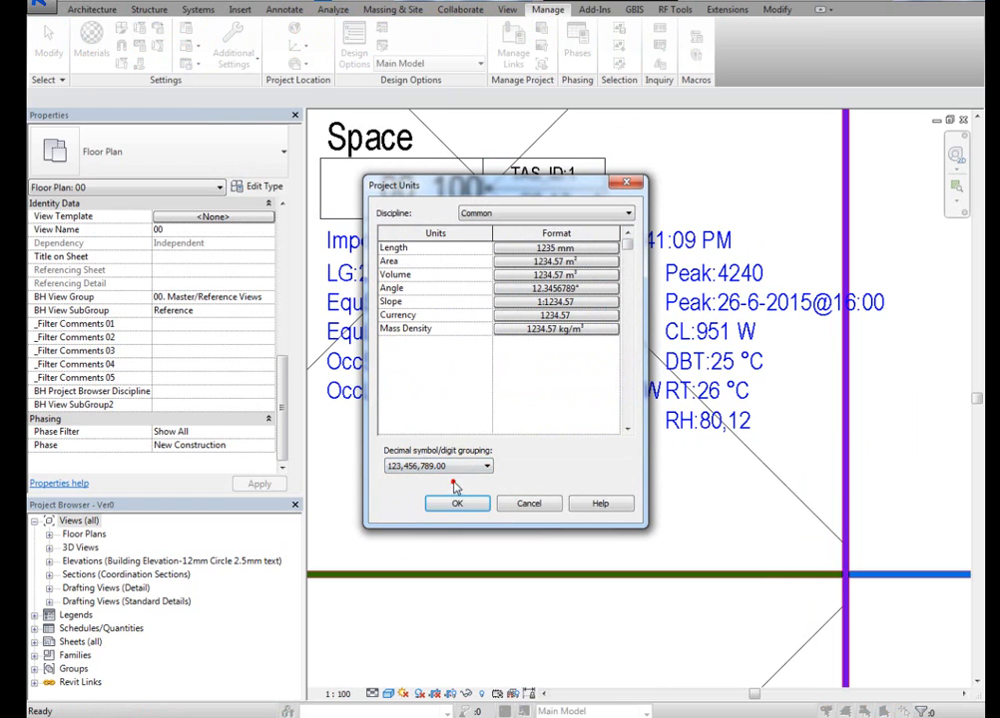
# - Set the HVAC temperature rounding to 1 decimal place and apply the project units
pyautogui.click(531, 213)
pyautogui.click(514, 242)
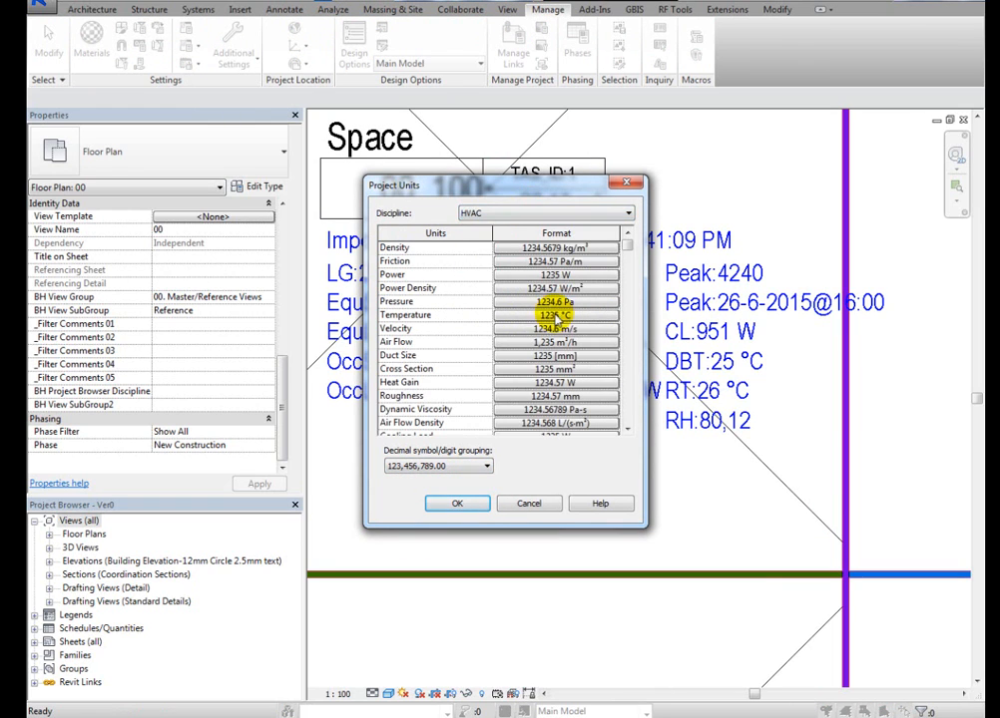
pyautogui.click(580, 317)
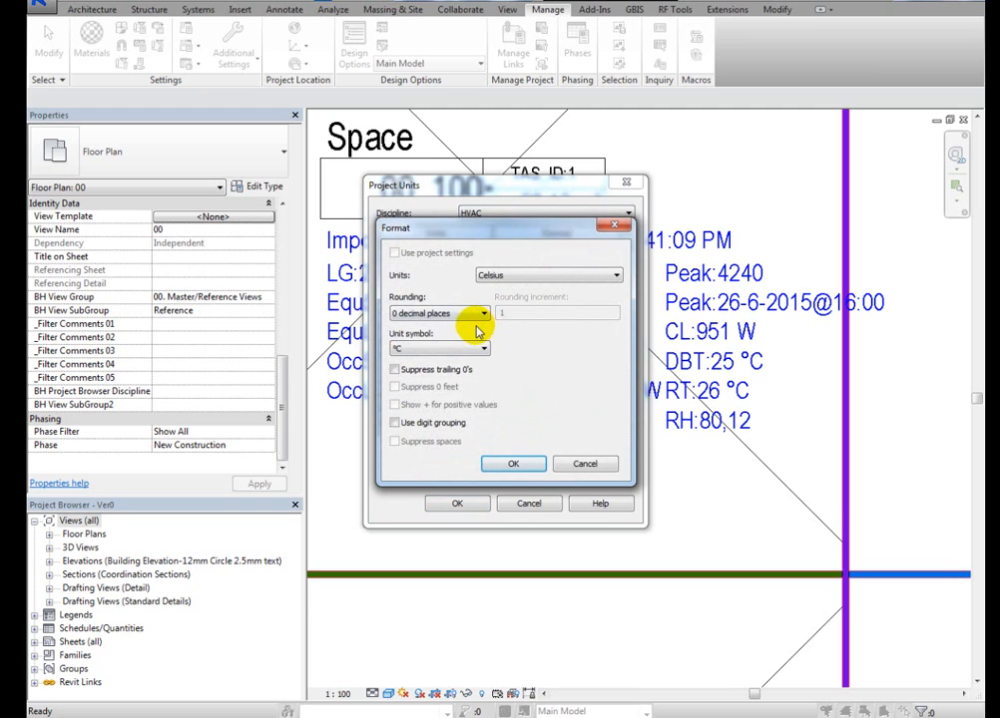
pyautogui.click(404, 314)
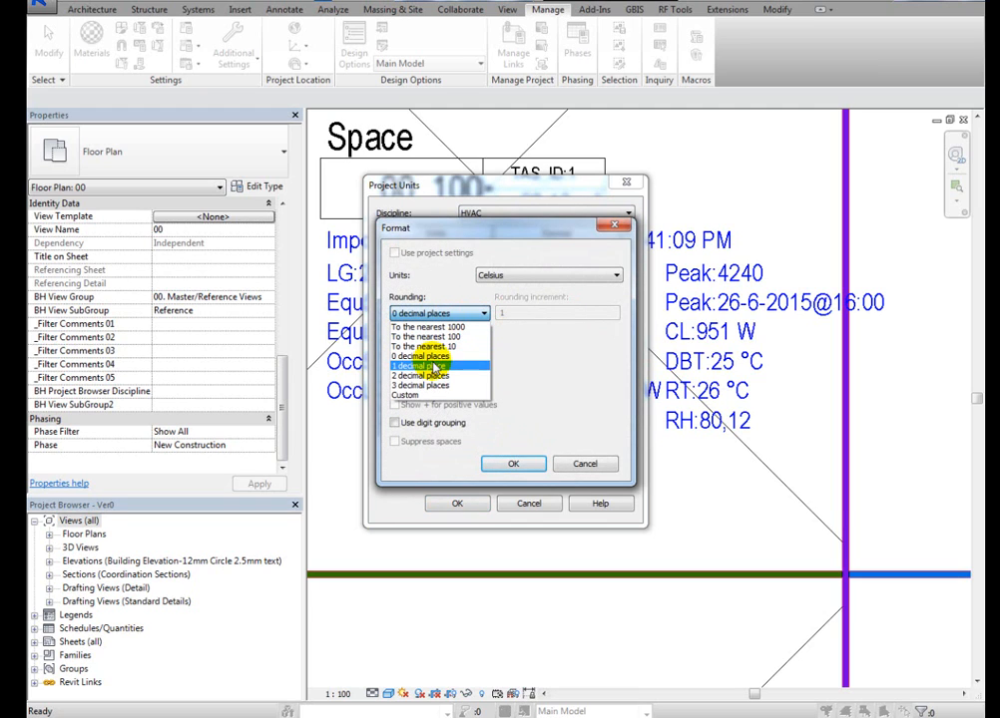
pyautogui.click(433, 366)
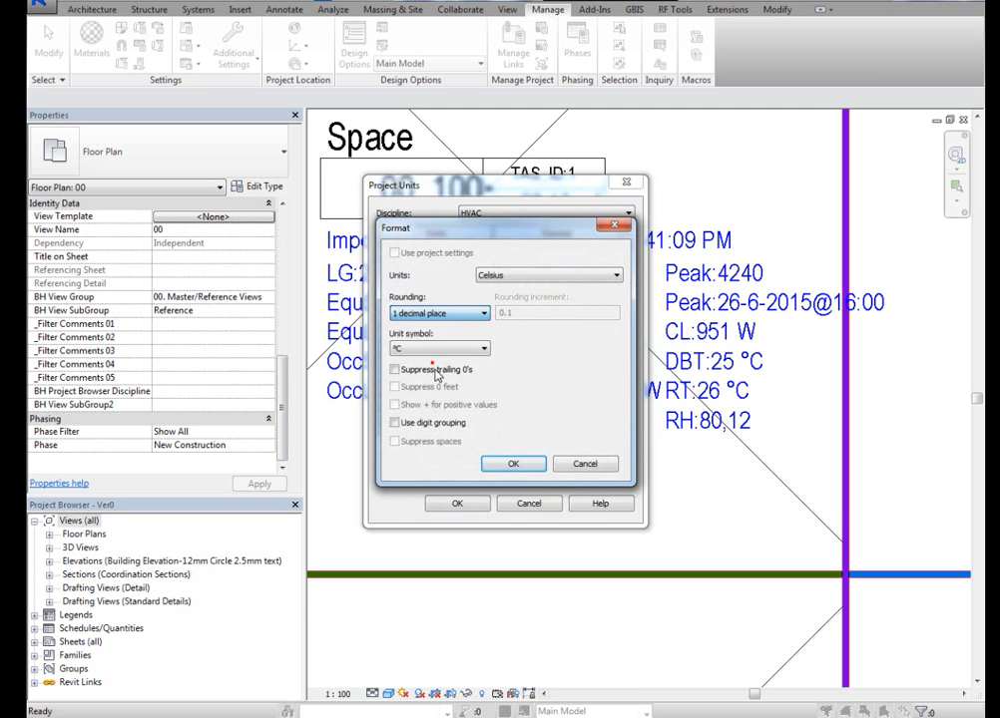
pyautogui.click(506, 465)
pyautogui.click(454, 565)
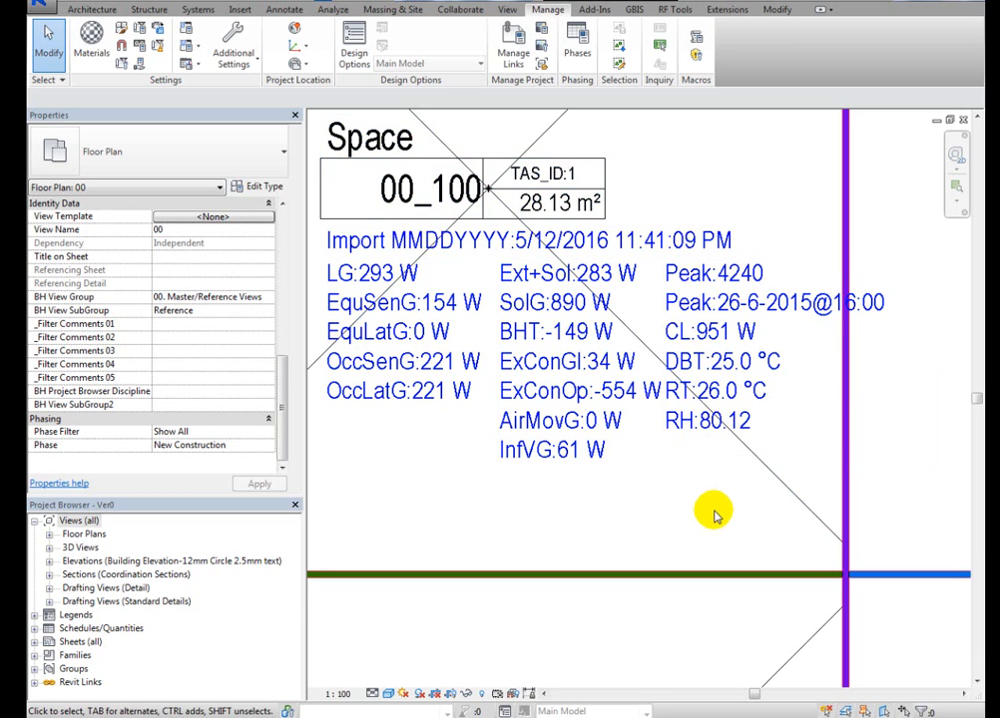
# - Place a Cooling Loads color fill legend for spaces on floor plan 00 and open its color scheme for editing
pyautogui.scroll(-3, 614, 413)
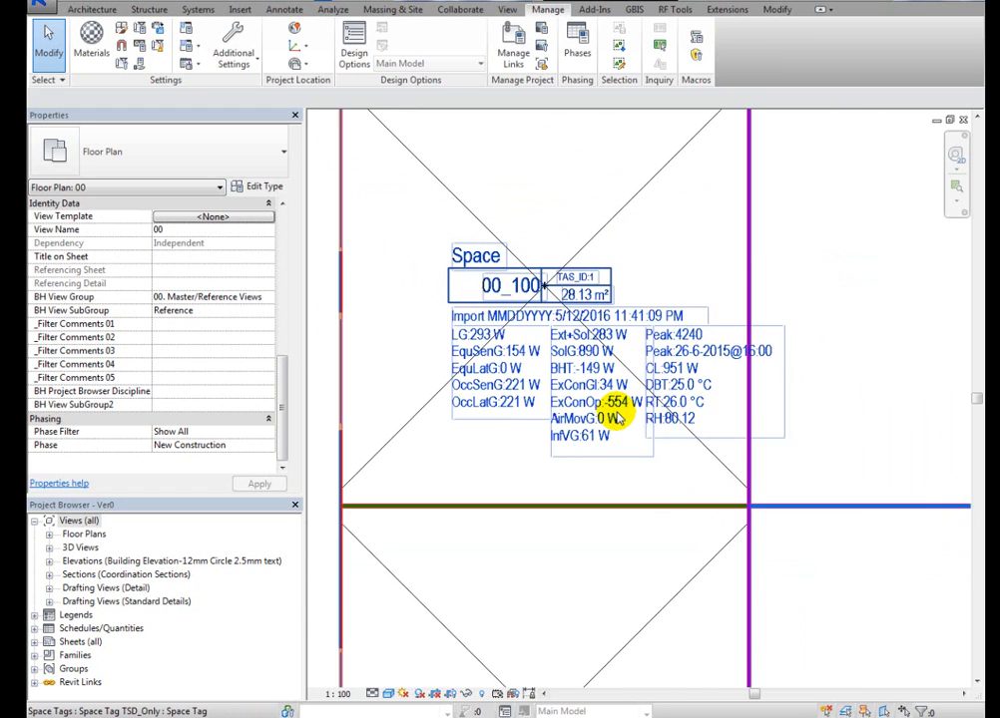
pyautogui.moveTo(531, 464); pyautogui.dragTo(507, 449, button='middle')
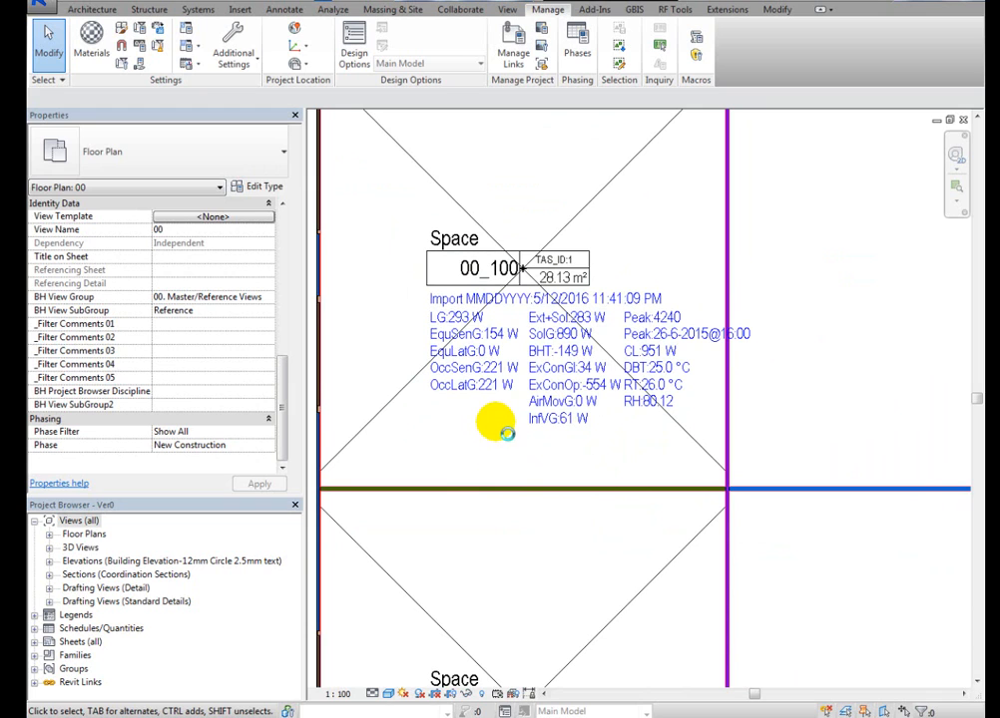
pyautogui.scroll(-3, 507, 432)
pyautogui.moveTo(705, 424); pyautogui.dragTo(588, 307, button='middle')
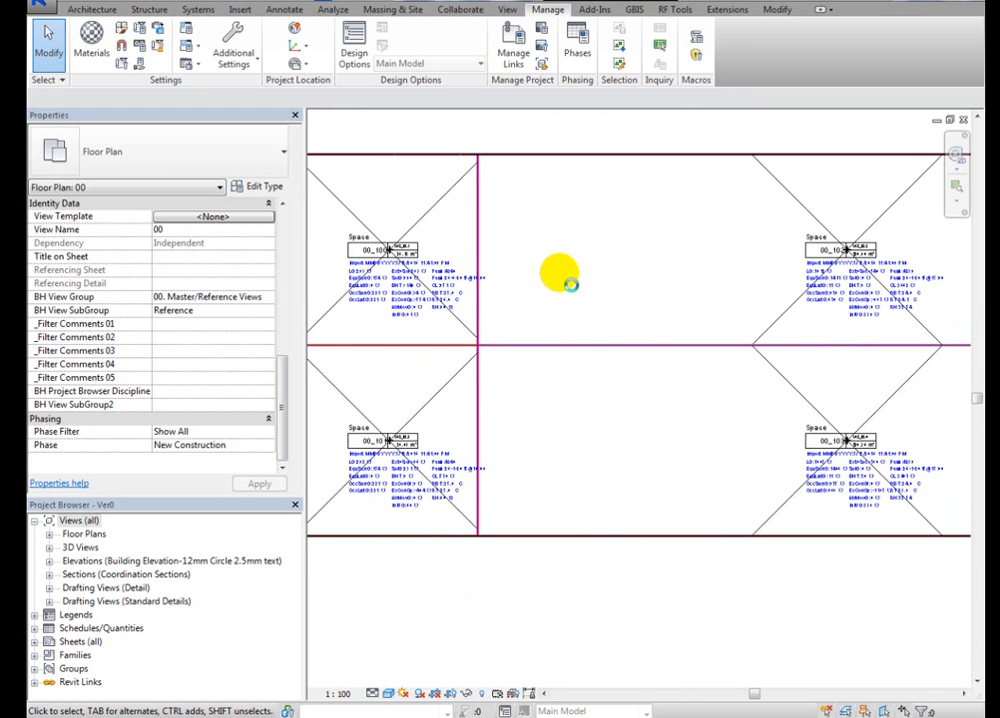
pyautogui.scroll(-2, 611, 290)
pyautogui.moveTo(585, 308); pyautogui.dragTo(529, 315, button='middle')
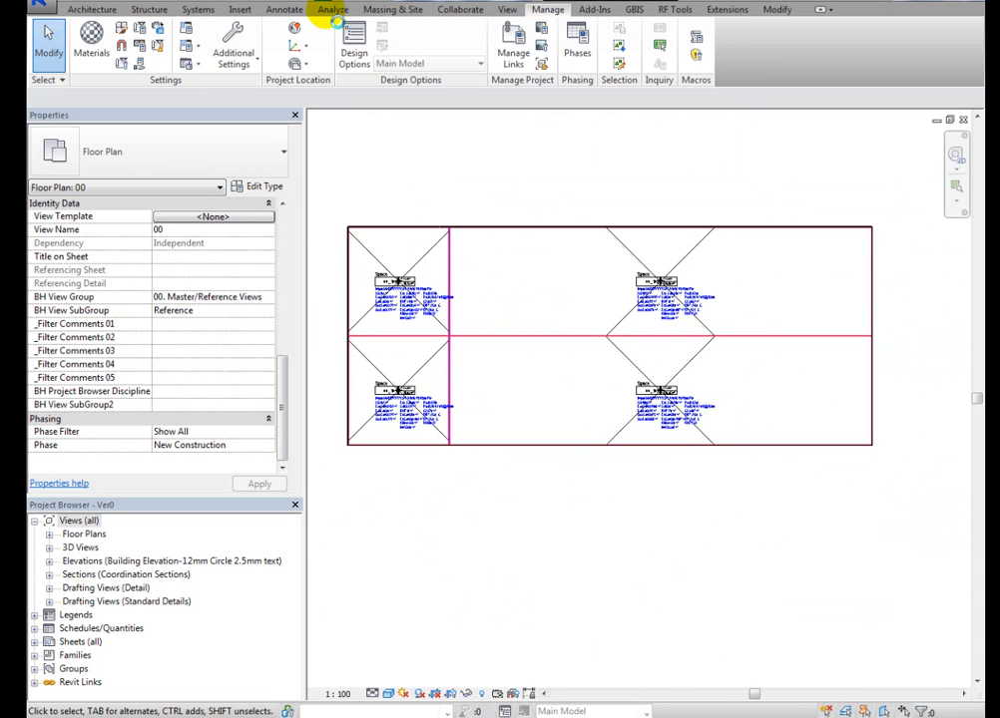
pyautogui.click(329, 12)
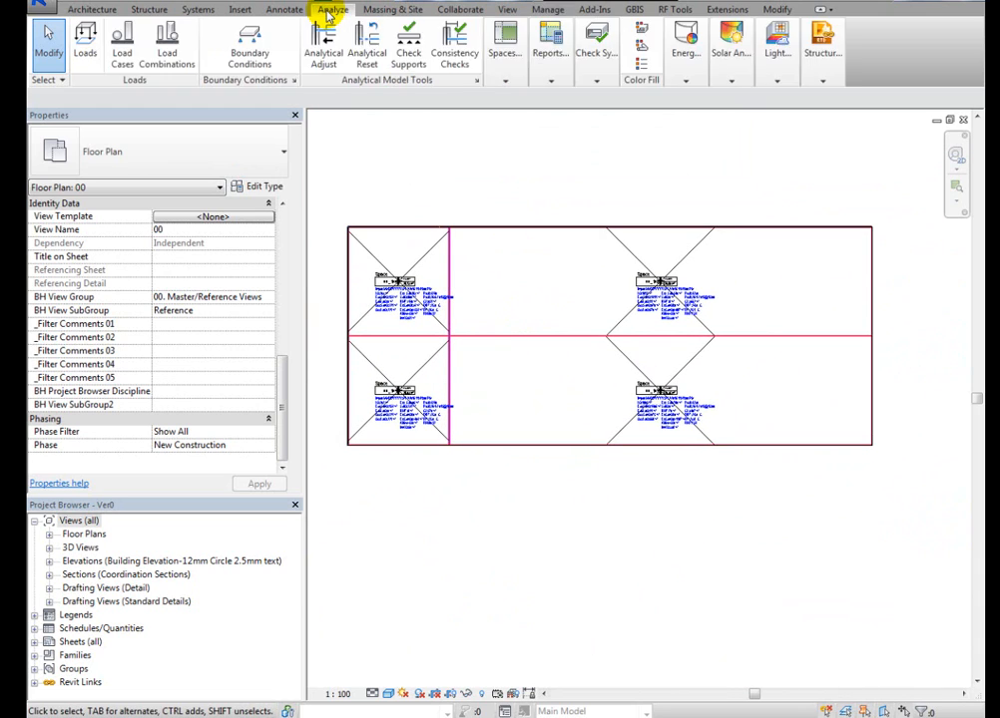
pyautogui.click(643, 58)
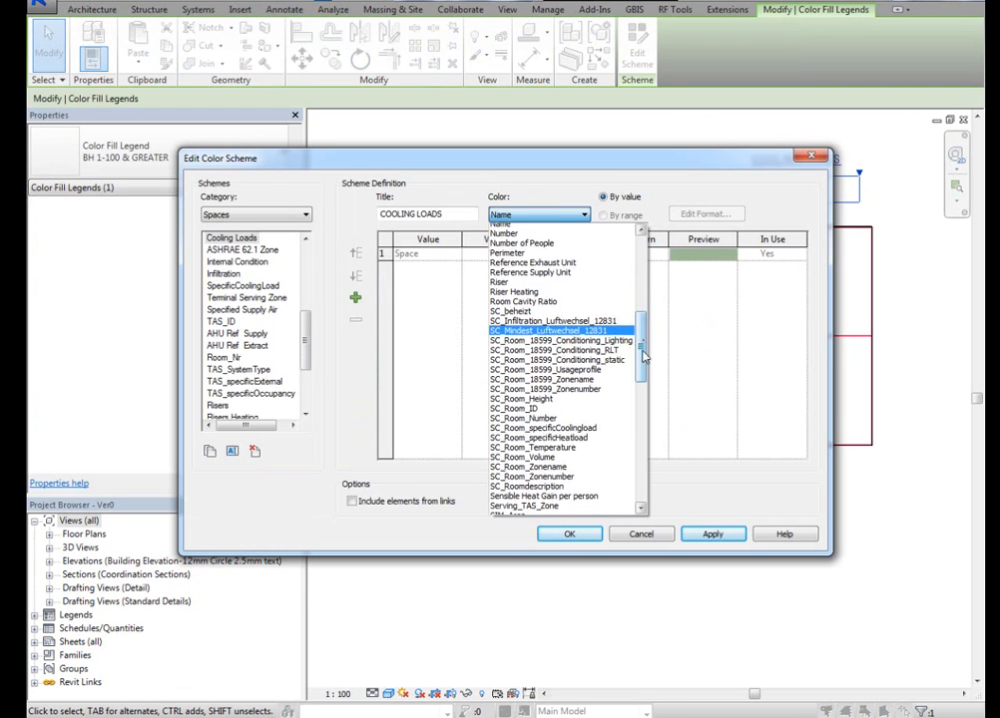
# - Color the Cooling Loads scheme by the TSD_CoolingLoad(W) parameter and apply it, accepting that the existing colors are not preserved
pyautogui.click(640, 334)
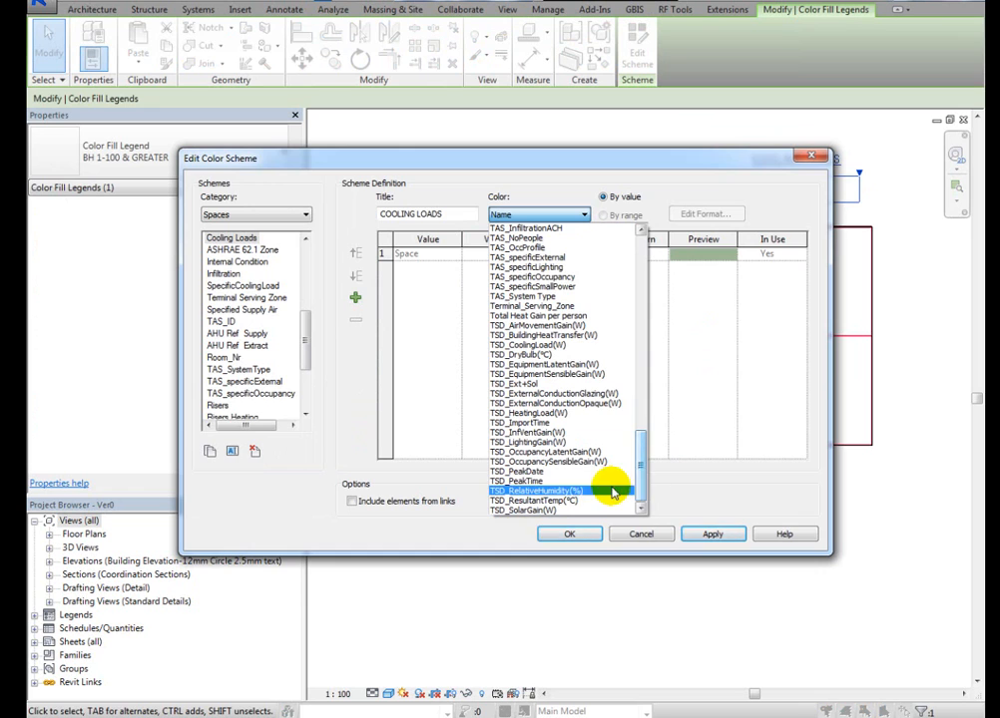
pyautogui.click(544, 345)
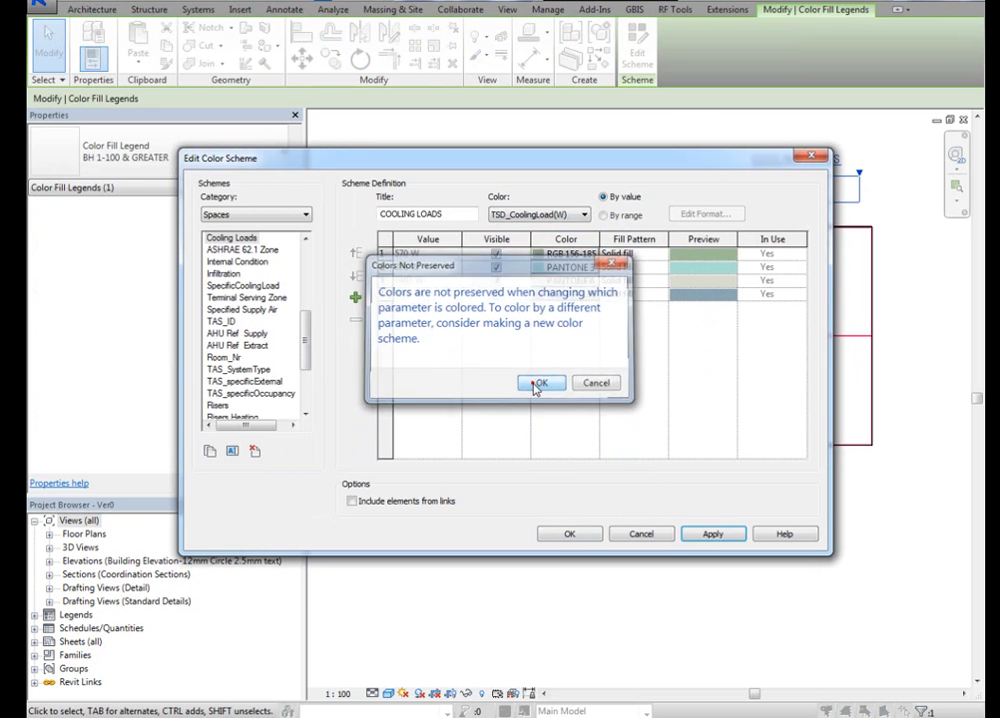
pyautogui.click(537, 384)
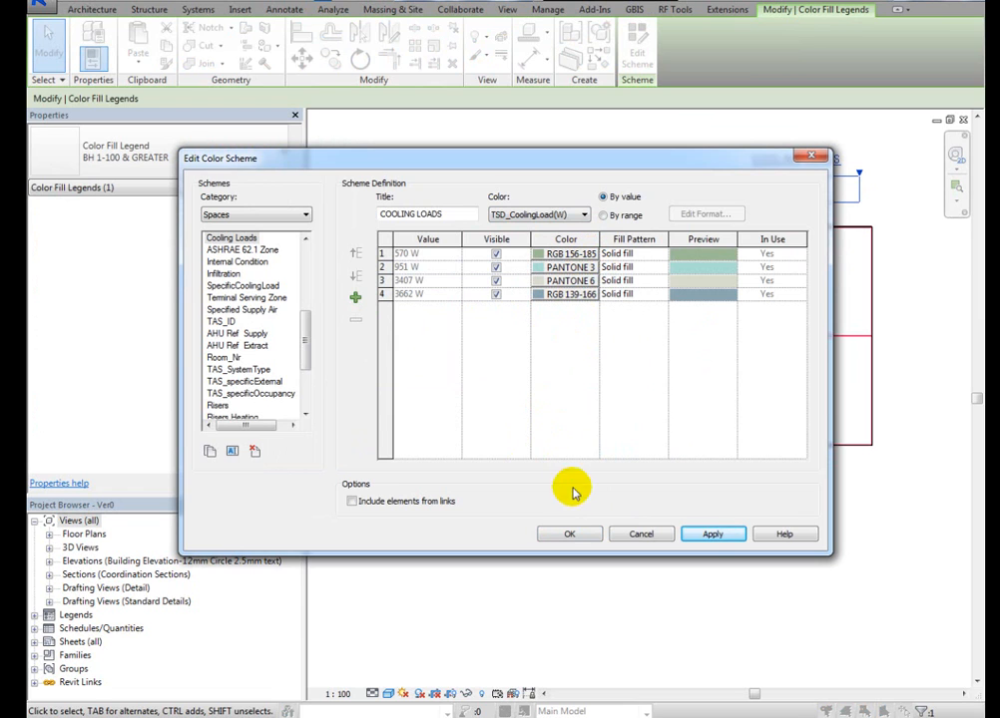
pyautogui.click(569, 534)
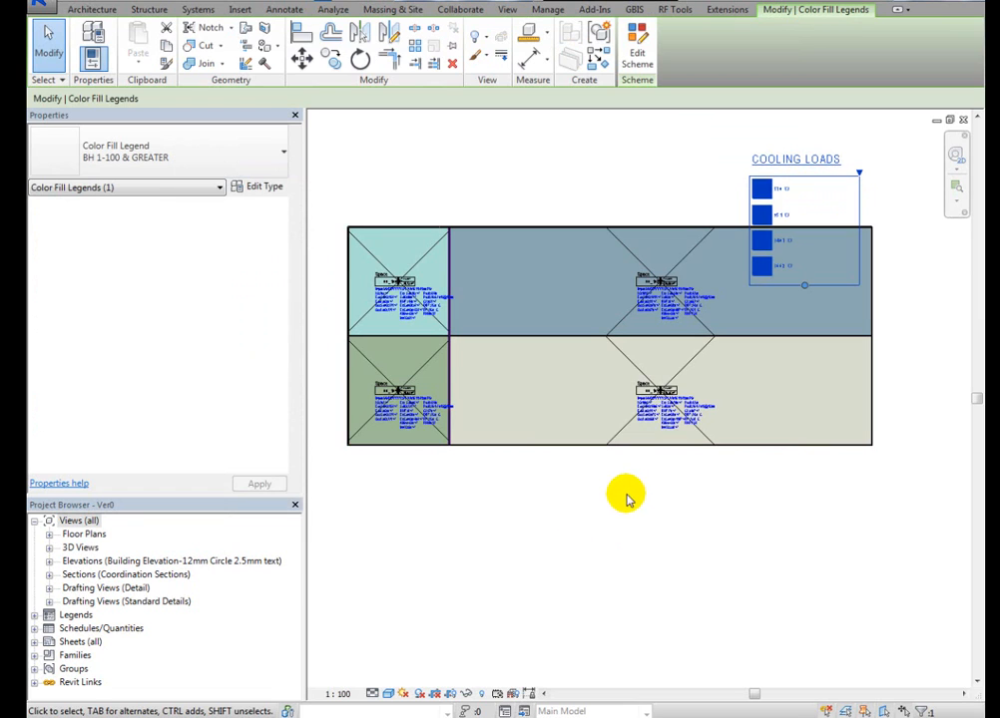
pyautogui.click(605, 489)
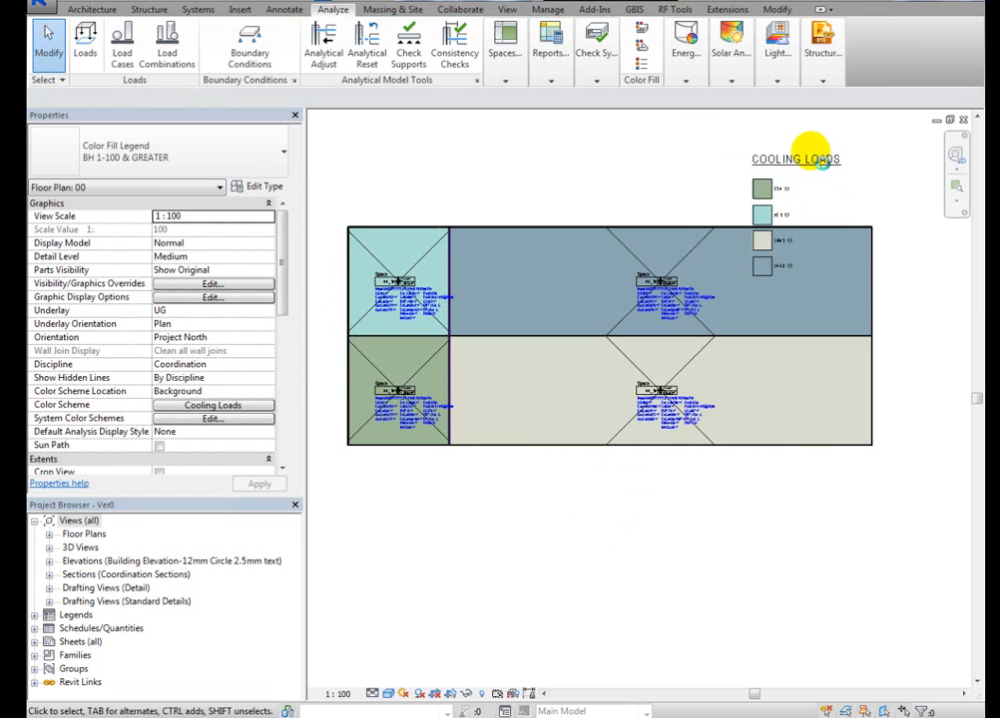
# - Move the COOLING LOADS legend to just below the two small spaces at the west end of the plan
pyautogui.click(810, 163)
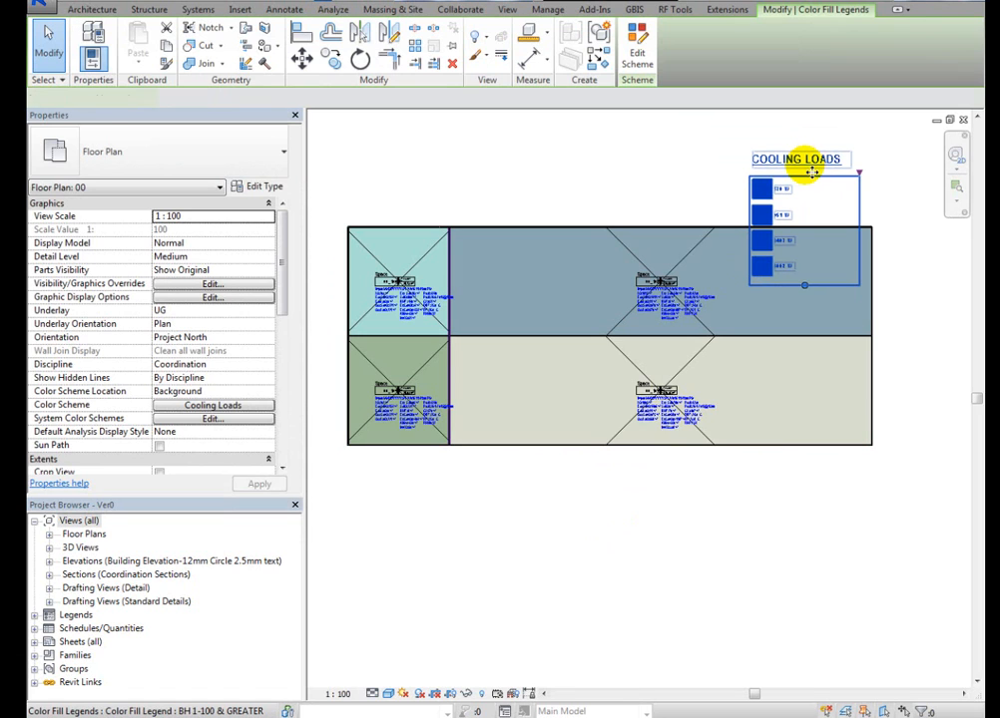
pyautogui.moveTo(816, 161); pyautogui.dragTo(426, 469)
pyautogui.click(426, 174)
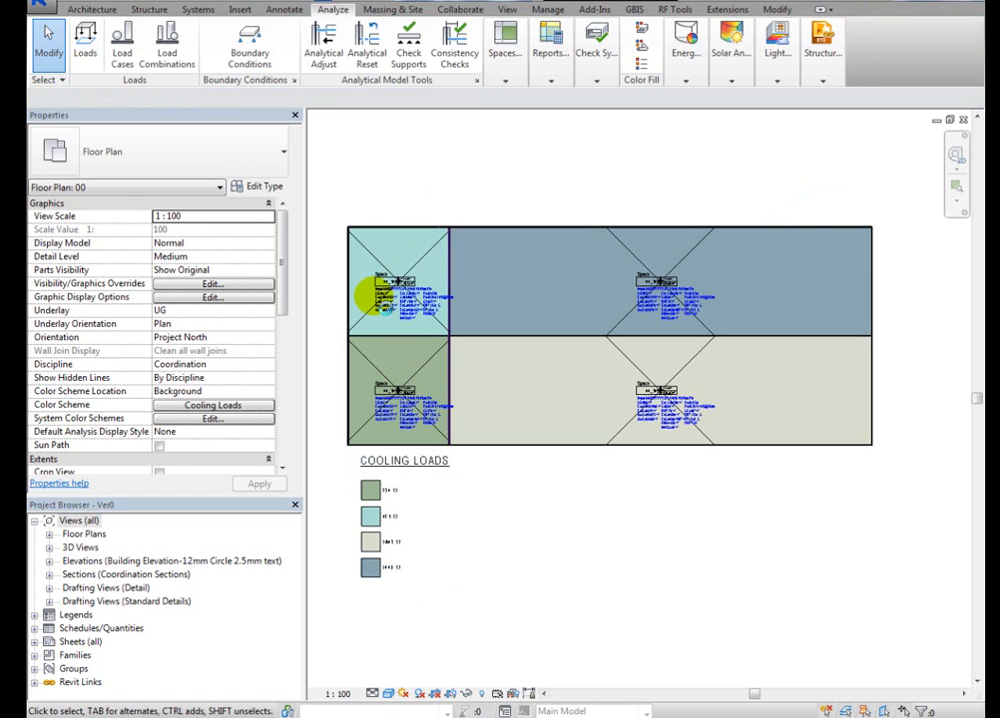
# - Tag all untagged walls on floor plan 00 using the Wall Tag with type name : With type name tag
pyautogui.scroll(5, 386, 306)
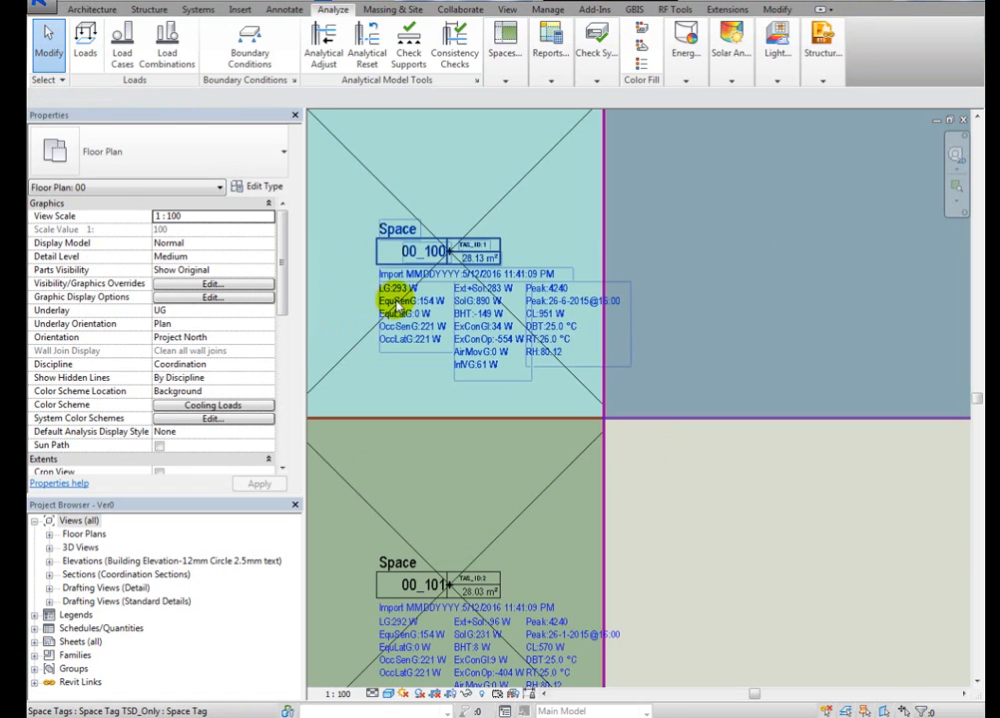
pyautogui.scroll(-5, 489, 250)
pyautogui.moveTo(507, 230); pyautogui.dragTo(467, 217, button='middle')
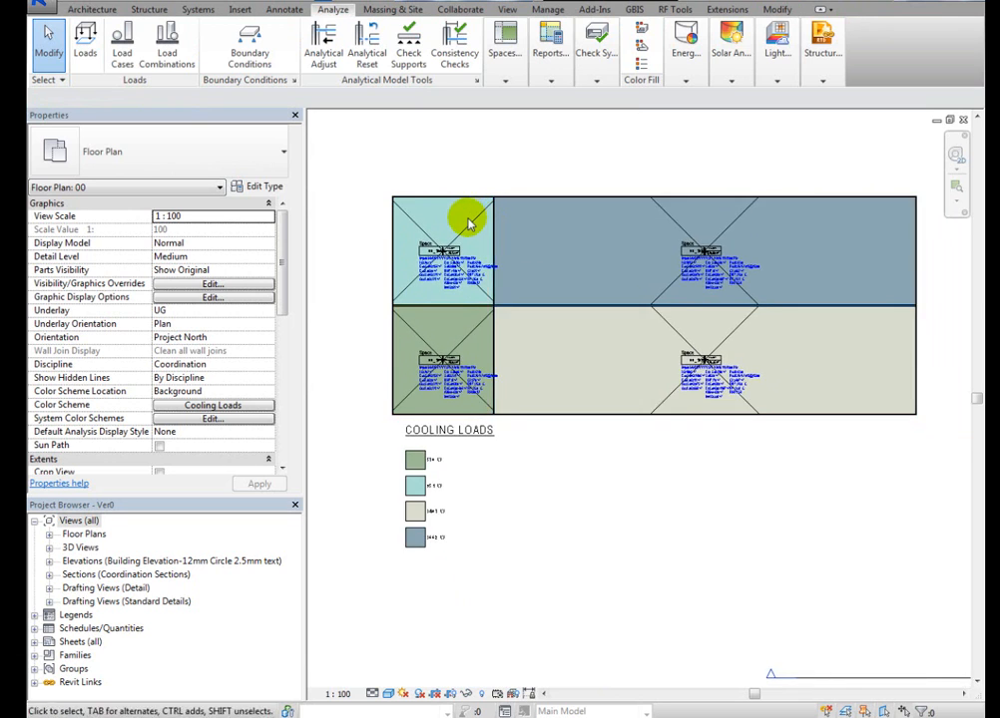
pyautogui.scroll(1, 467, 217)
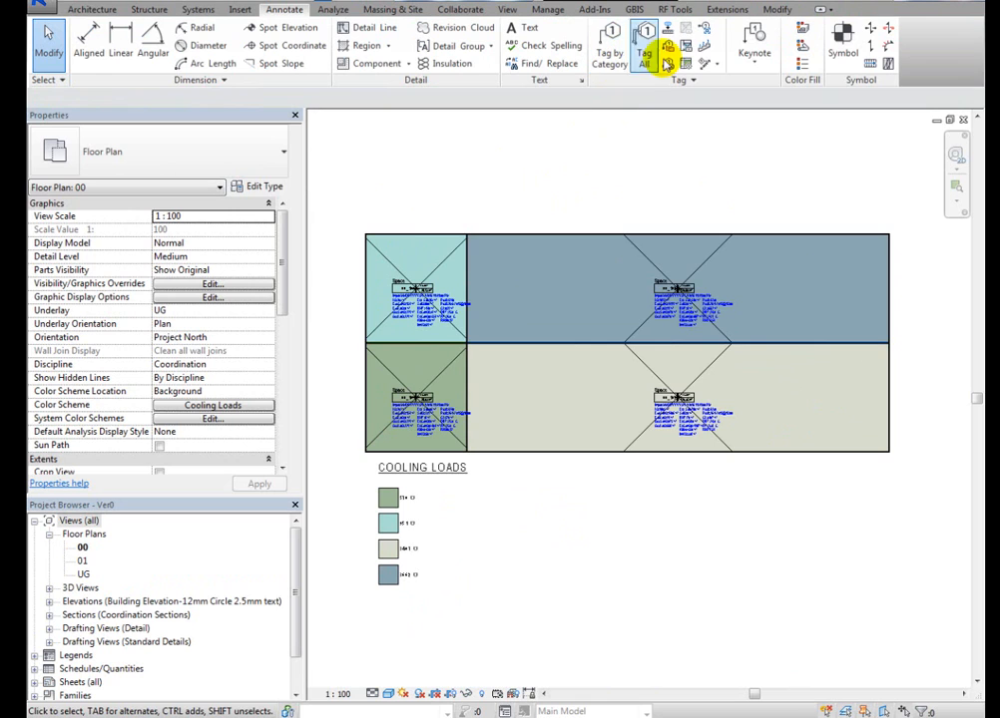
pyautogui.click(643, 50)
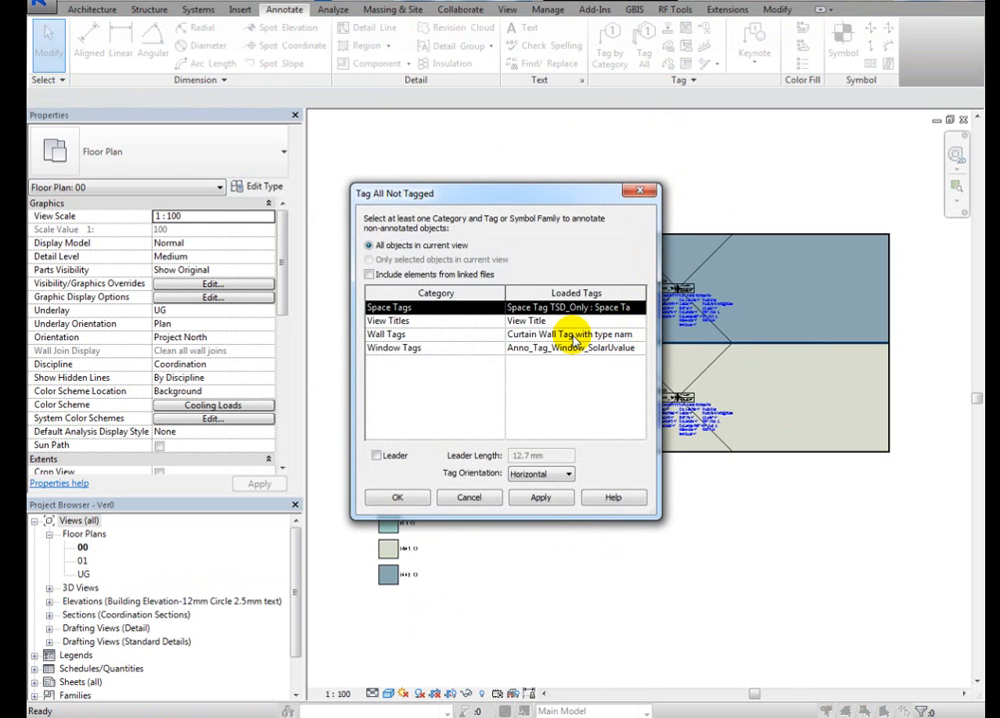
pyautogui.click(571, 335)
pyautogui.click(638, 336)
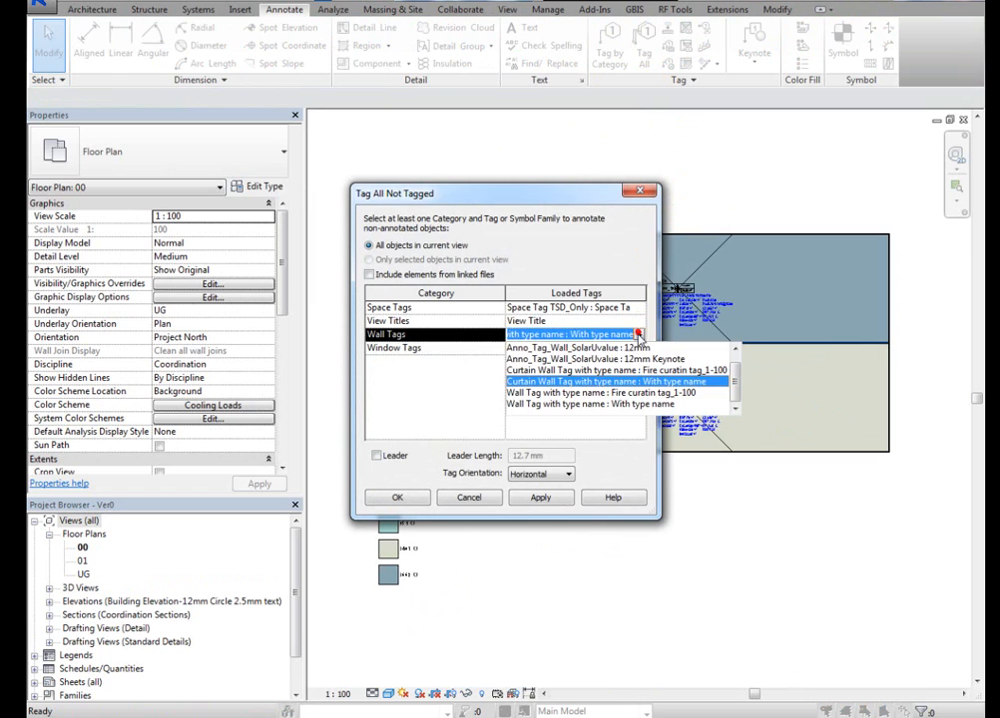
pyautogui.click(596, 403)
pyautogui.click(540, 498)
pyautogui.click(397, 497)
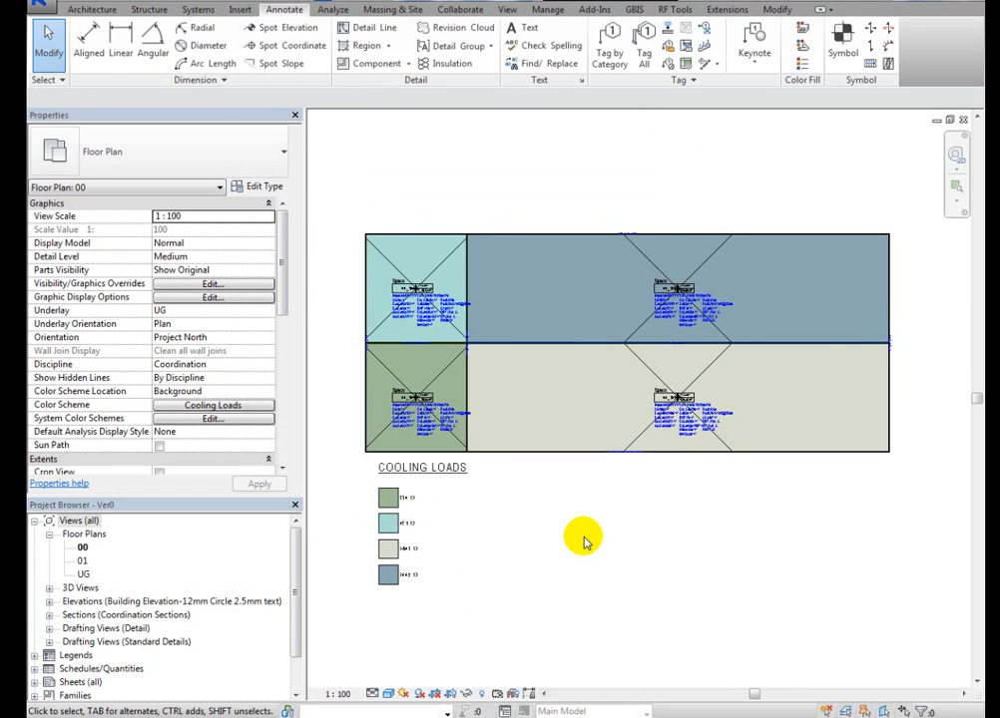
pyautogui.click(581, 531)
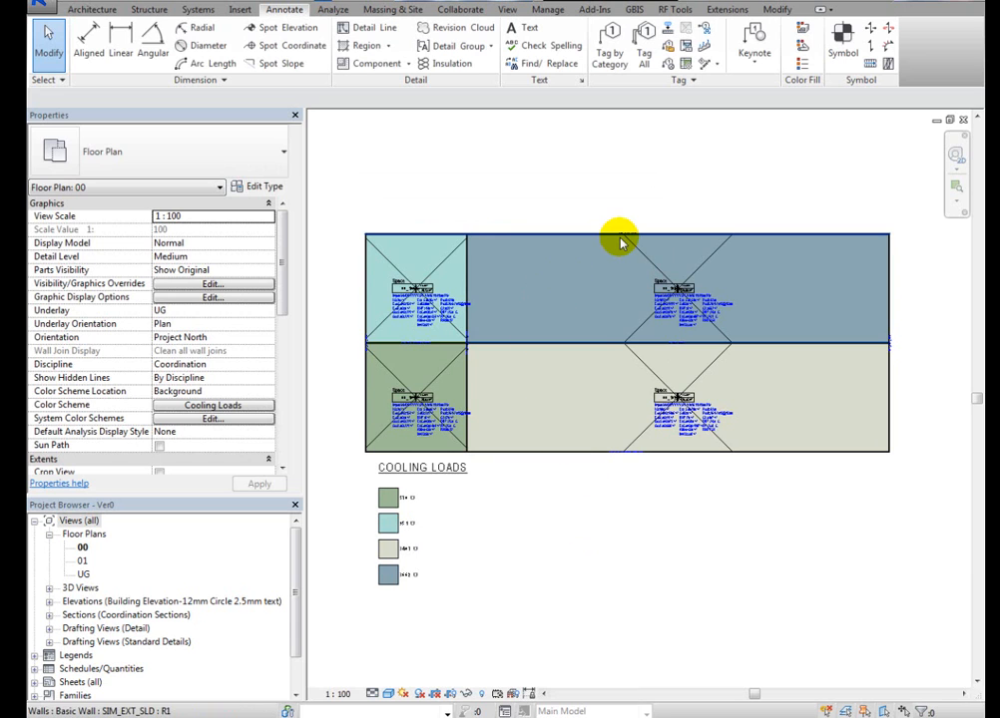
# - Examine the new type-name tags on the exterior, glazed, partition and core walls, along with the space 00_100 tag
pyautogui.scroll(5, 628, 240)
pyautogui.scroll(2, 628, 237)
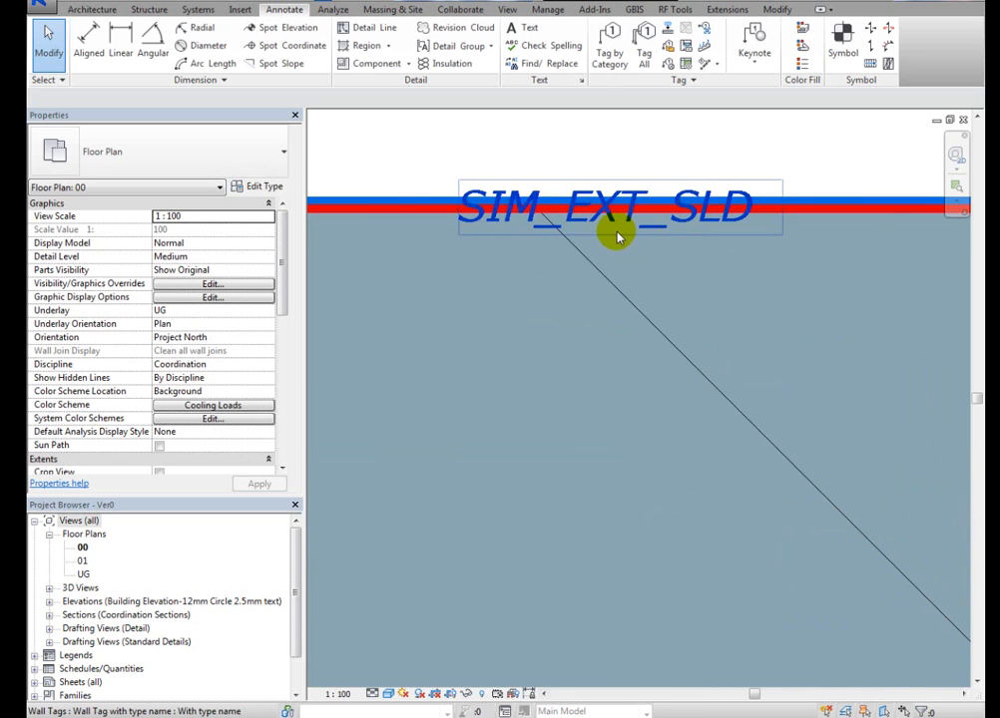
pyautogui.scroll(-4, 525, 226)
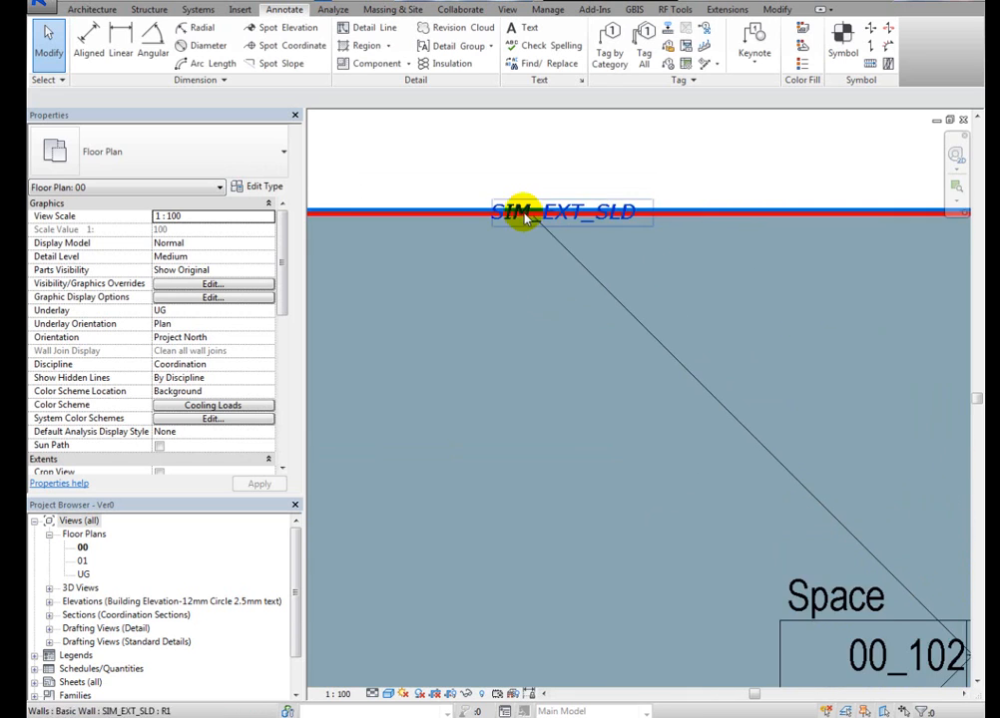
pyautogui.scroll(4, 630, 385)
pyautogui.scroll(1, 565, 351)
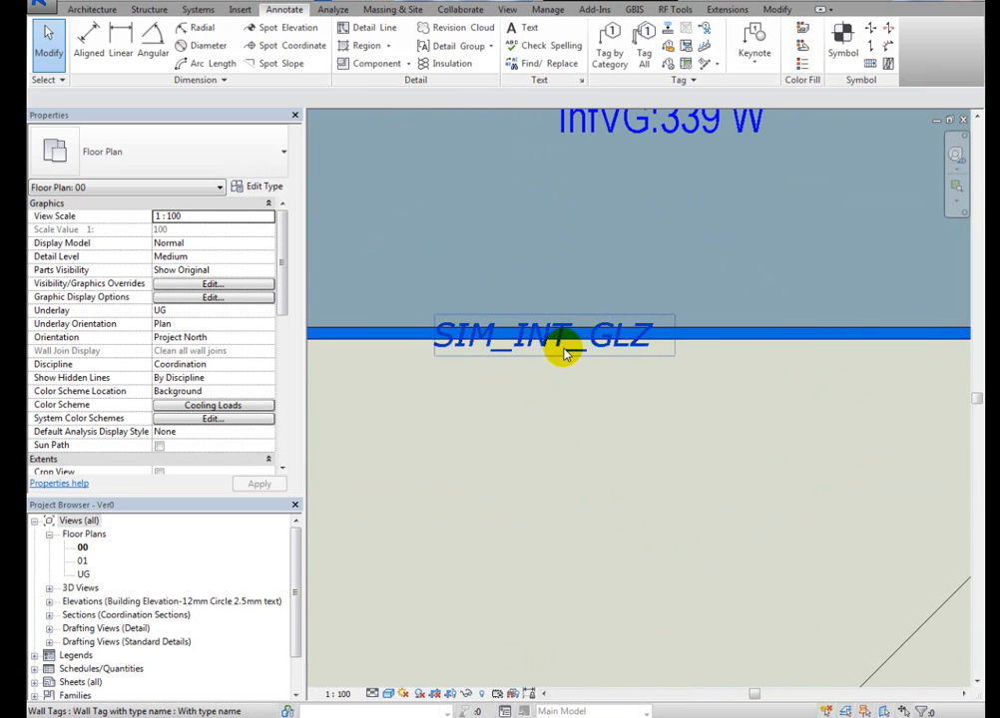
pyautogui.scroll(-5, 536, 330)
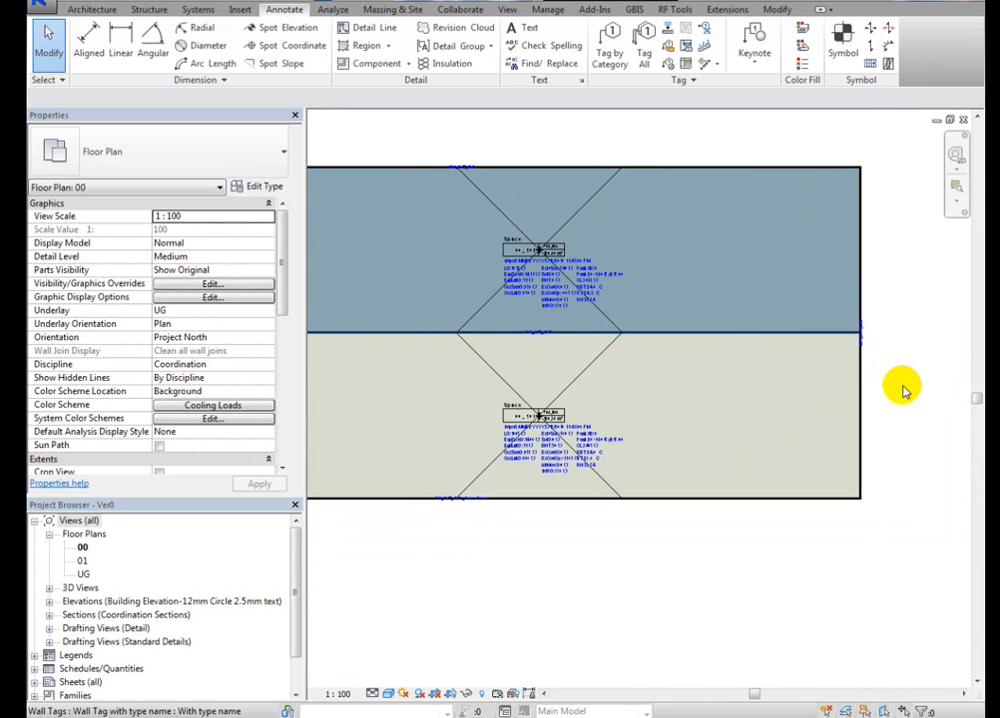
pyautogui.scroll(6, 825, 283)
pyautogui.scroll(-2, 823, 291)
pyautogui.scroll(-4, 819, 291)
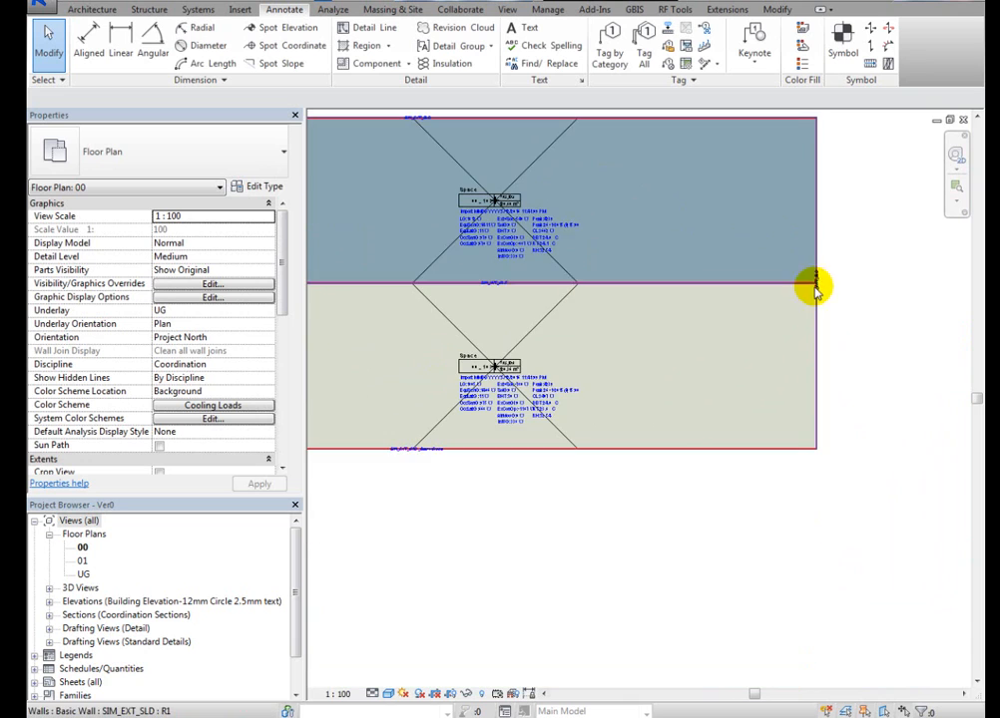
pyautogui.moveTo(401, 288); pyautogui.dragTo(747, 342, button='middle')
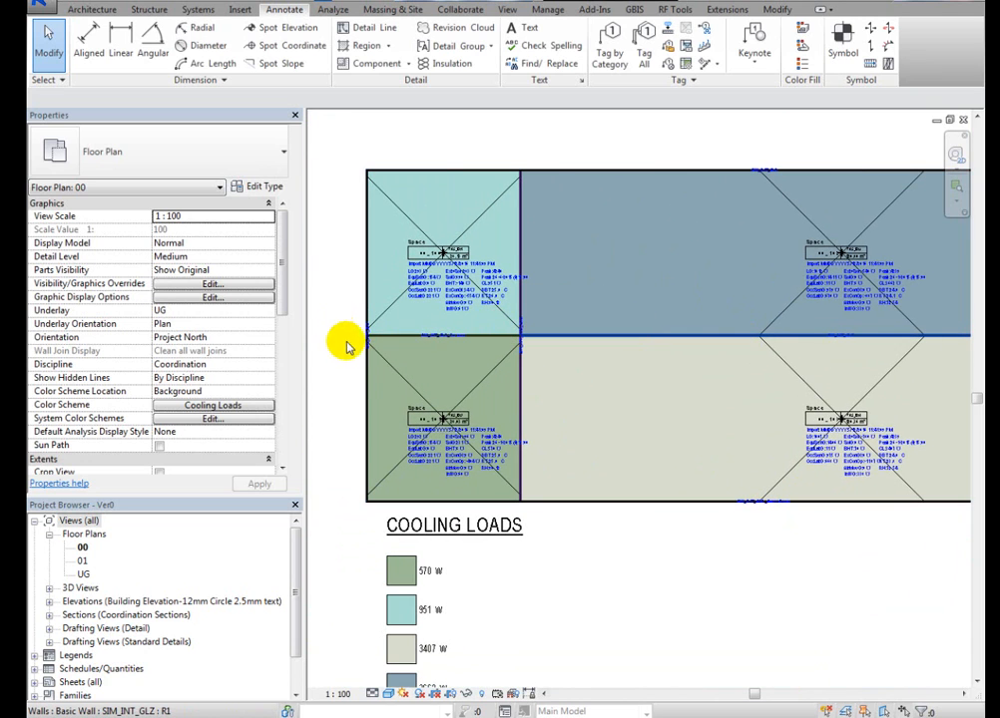
pyautogui.scroll(6, 437, 330)
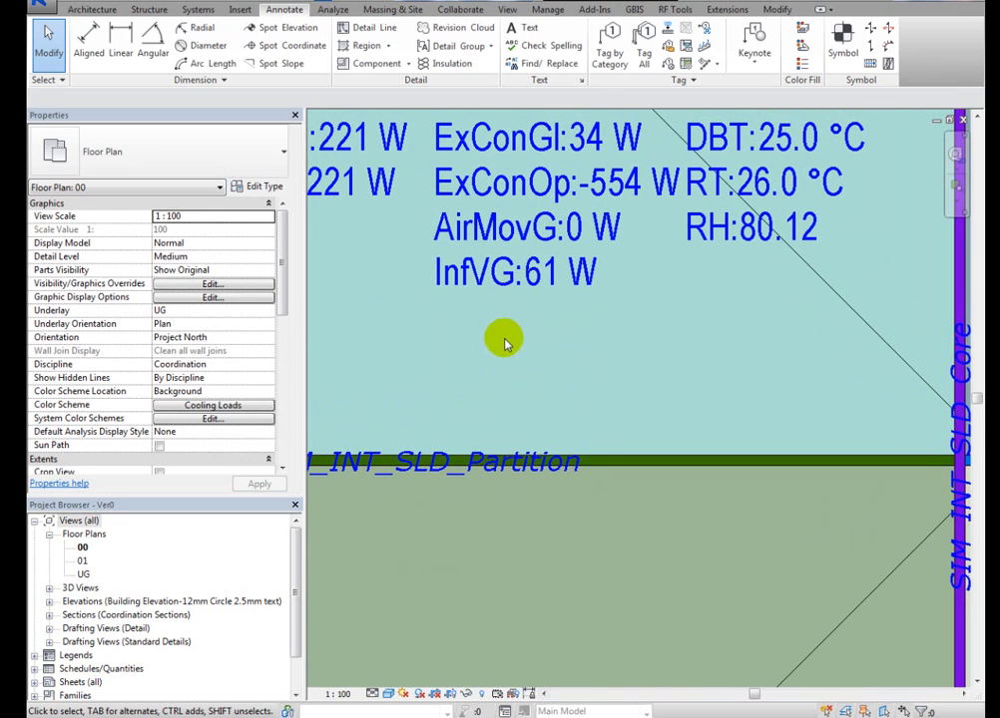
pyautogui.scroll(-3, 585, 420)
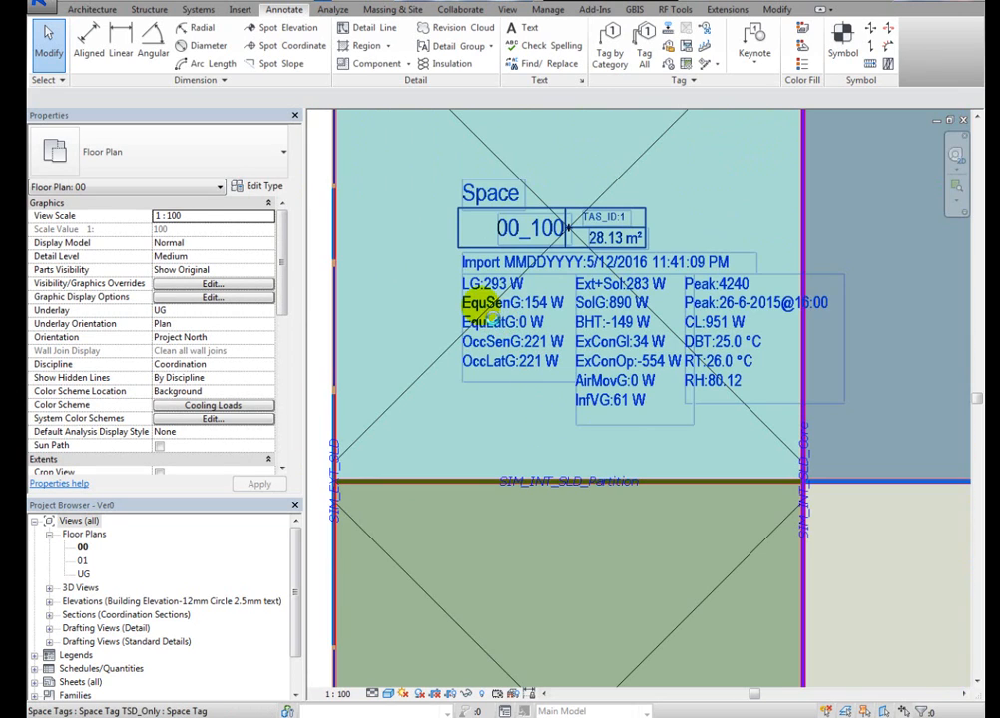
pyautogui.scroll(-1, 483, 310)
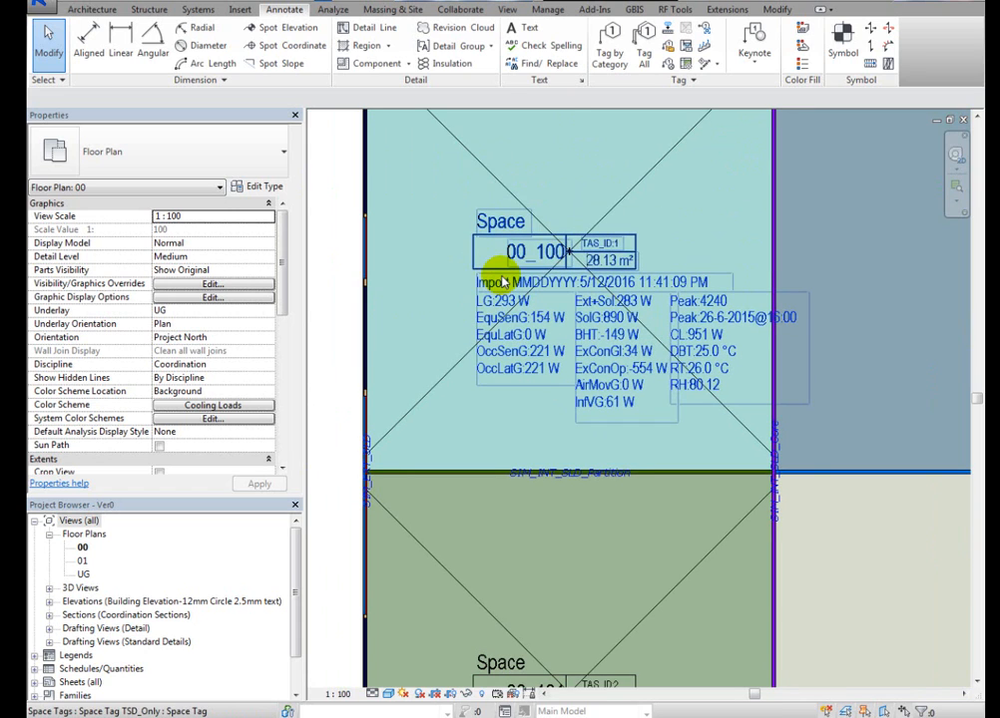
# - Try tagging all windows on floor plan 00 with the Anno_Tag_Window_SolarUvalue tag, and undo the tagging
pyautogui.click(644, 45)
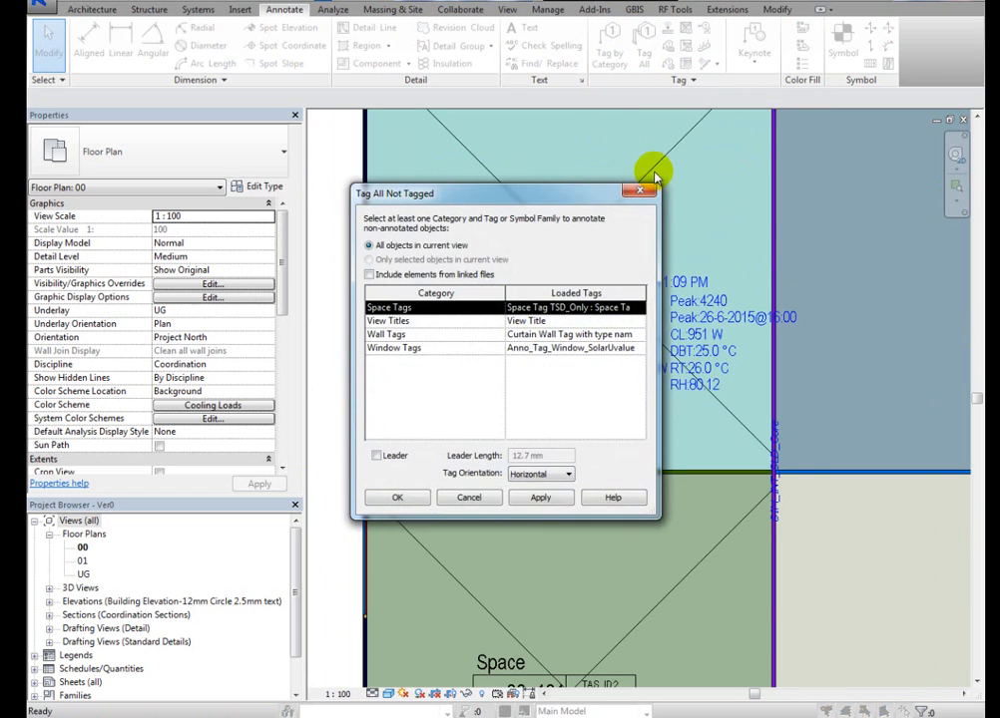
pyautogui.click(584, 348)
pyautogui.click(538, 499)
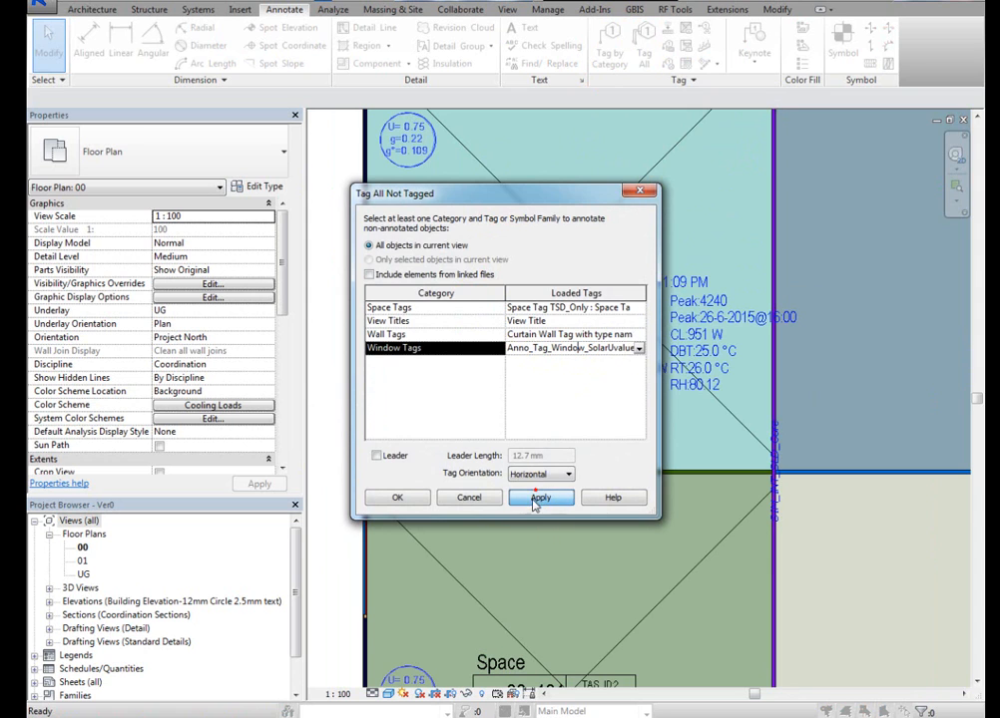
pyautogui.click(396, 498)
pyautogui.hotkey('ctrl', 'z')
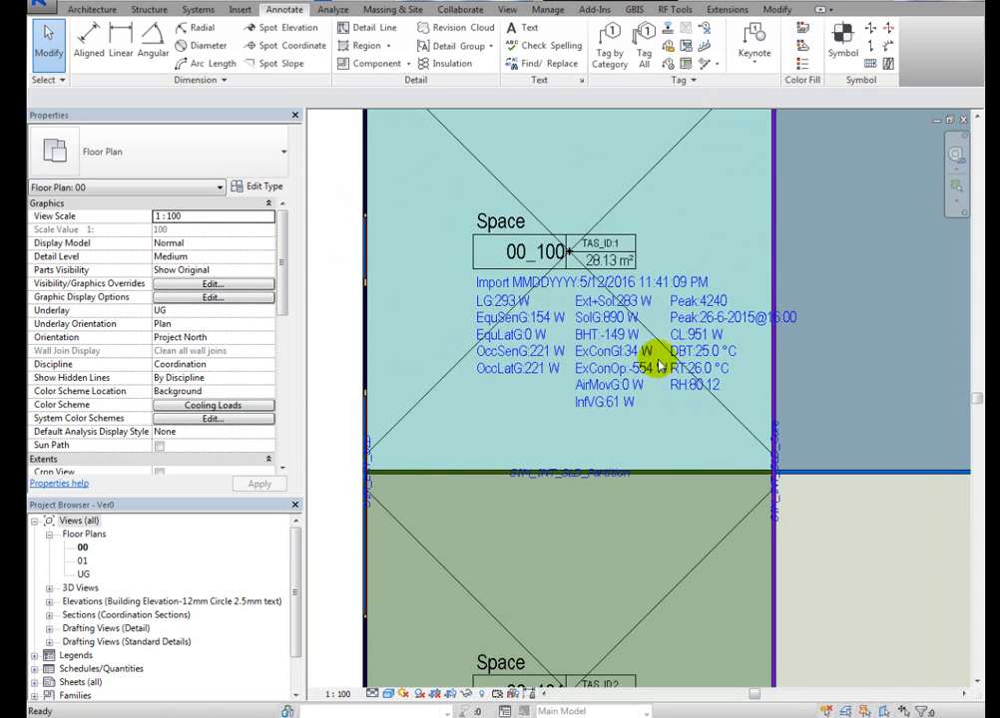
pyautogui.moveTo(550, 239); pyautogui.dragTo(546, 290, button='middle')
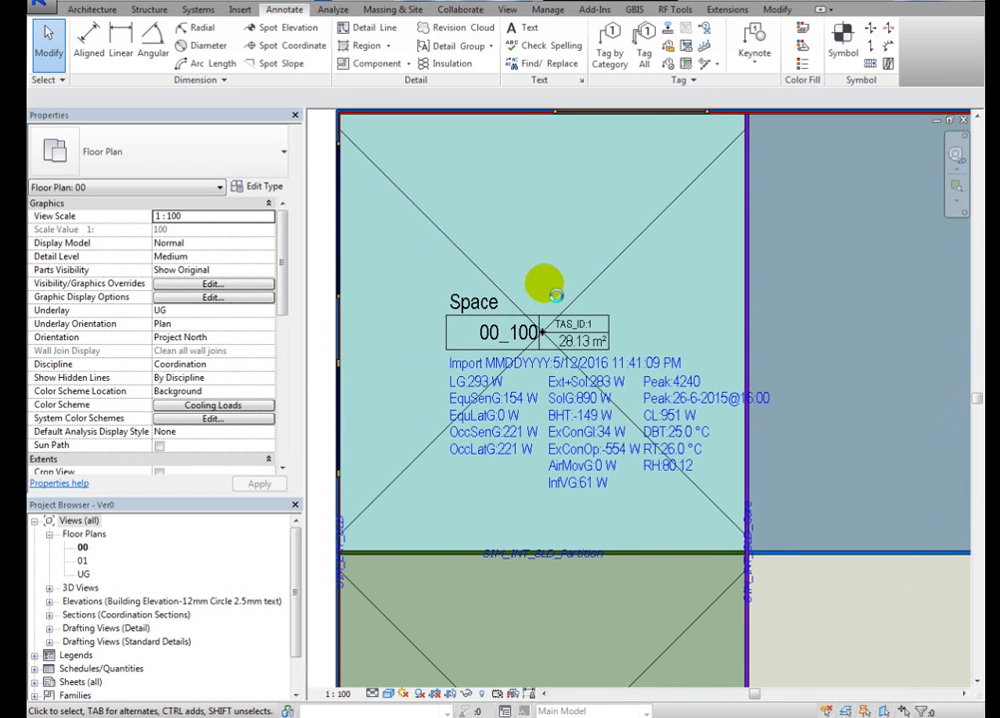
pyautogui.scroll(-1, 545, 290)
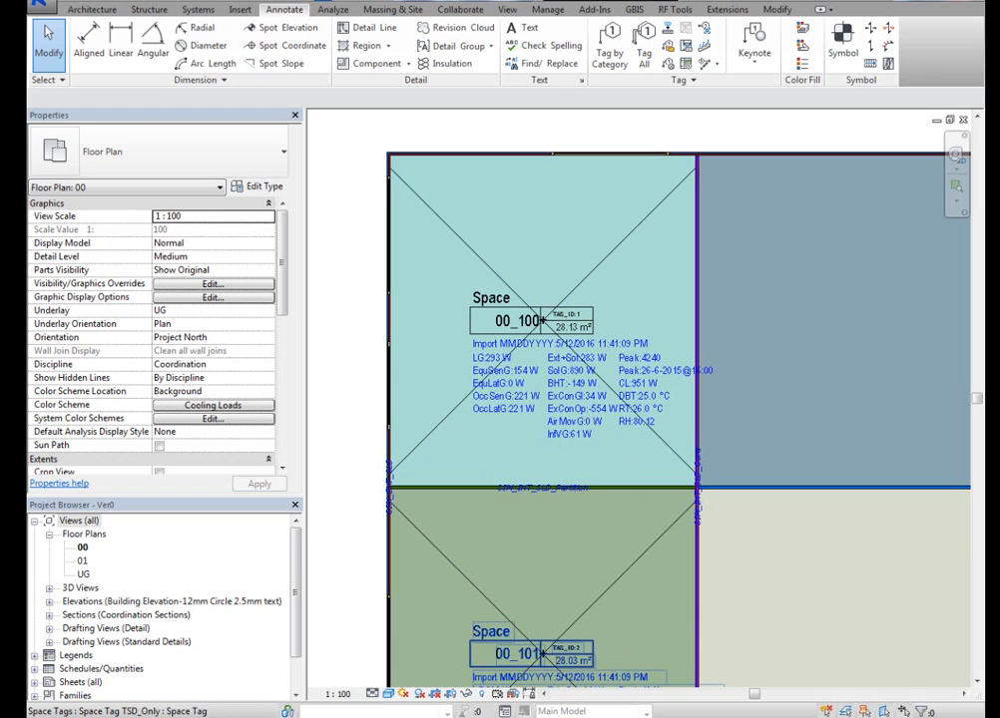
pyautogui.moveTo(720, 688)
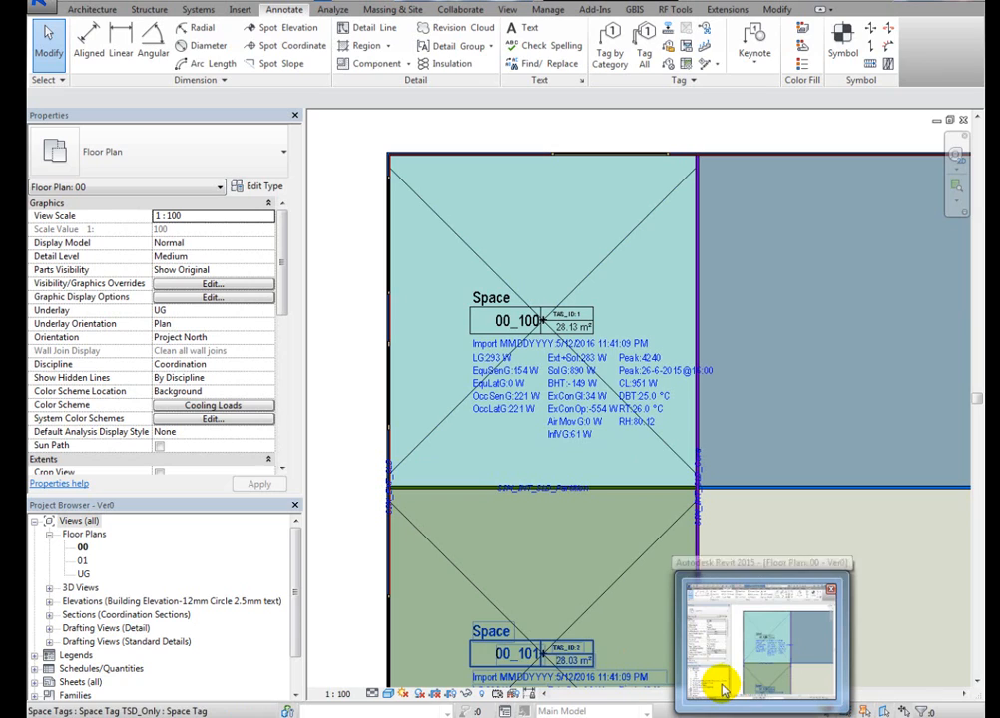